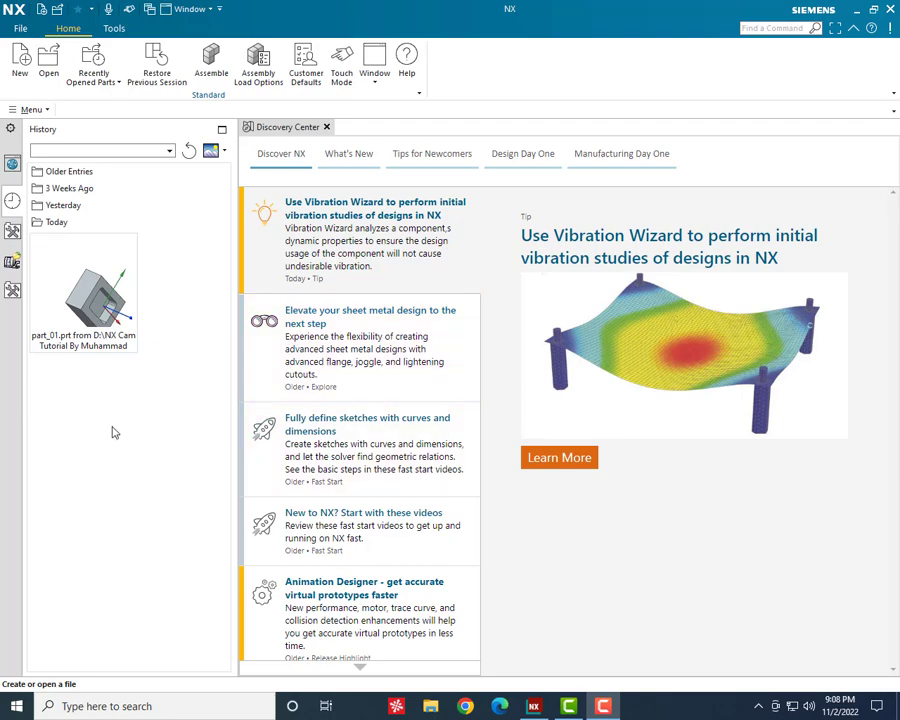
Open the recent part part_01.prt and switch it to the Modeling application.
{"action": "left_click", "coordinate": [97, 308]}
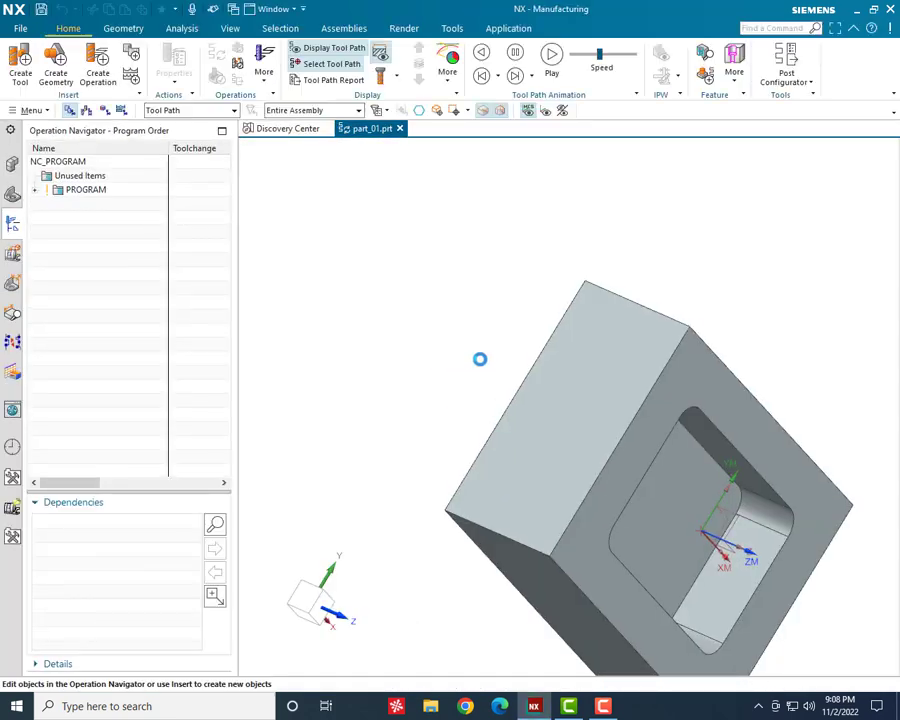
{"action": "left_click", "coordinate": [508, 28]}
{"action": "left_click", "coordinate": [26, 62]}
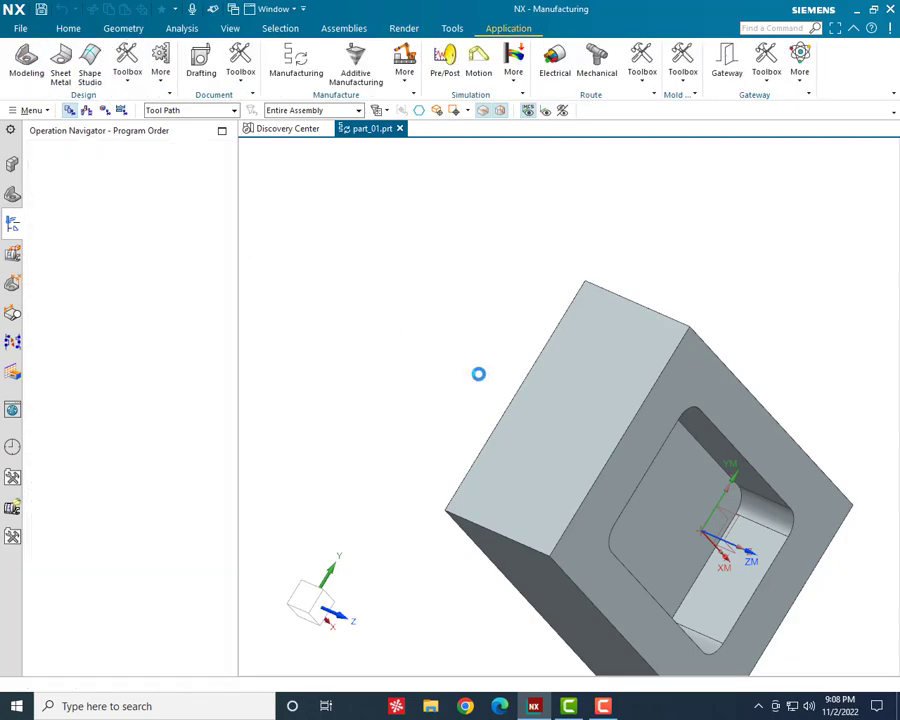
Examine the block and its rounded rectangular pocket, and look over the assembly and part navigators.
{"action": "middle_click_drag", "start_coordinate": [478, 374], "coordinate": [418, 304]}
{"action": "scroll", "coordinate": [418, 304], "scroll_direction": "up", "scroll_amount": 5}
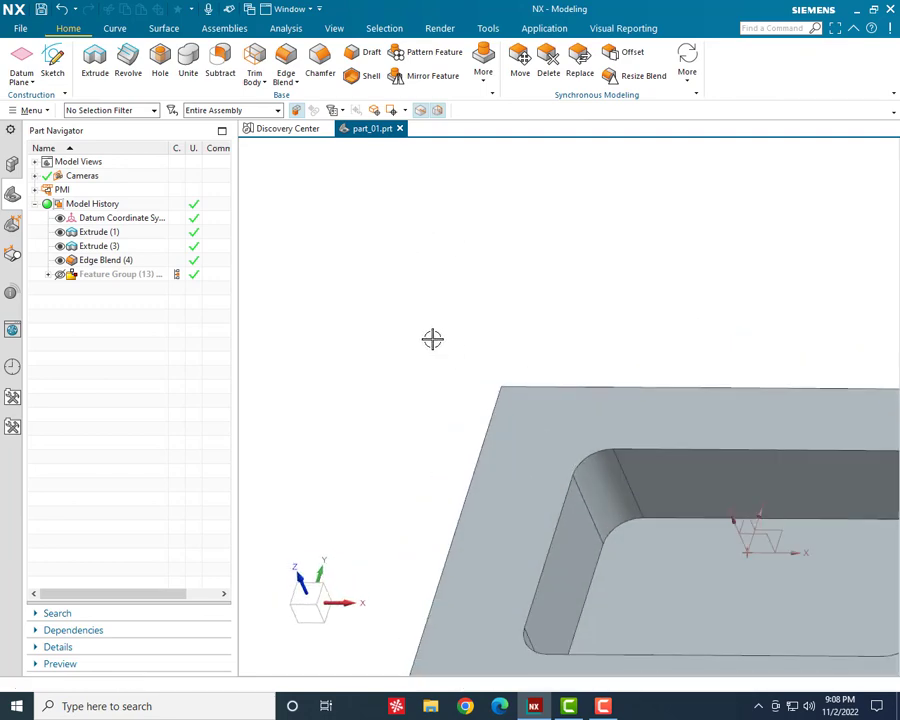
{"action": "scroll", "coordinate": [432, 338], "scroll_direction": "down", "scroll_amount": 6}
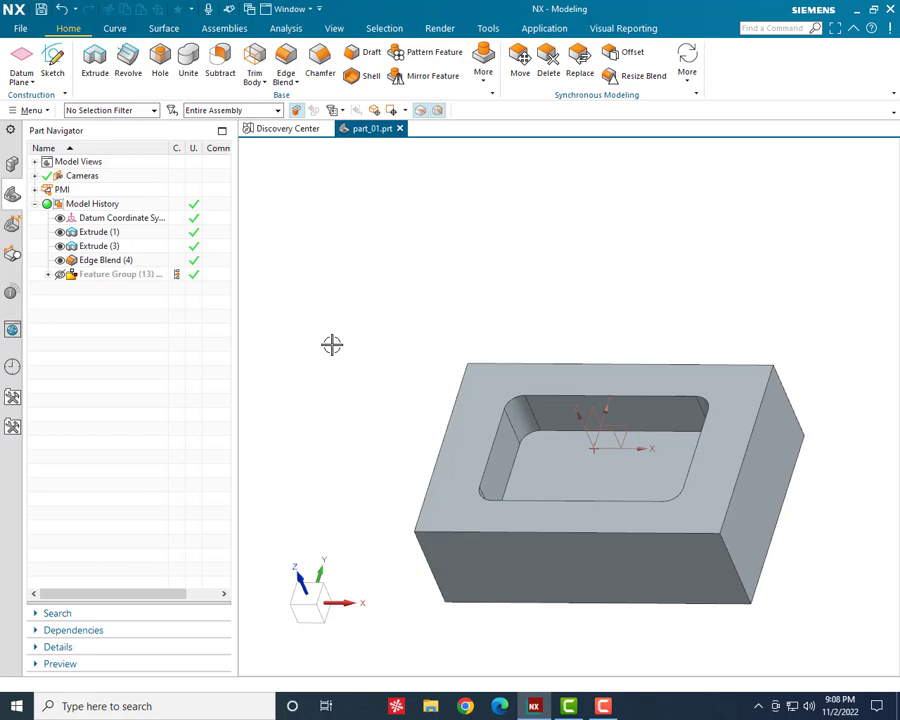
{"action": "scroll", "coordinate": [330, 342], "scroll_direction": "up", "scroll_amount": 4}
{"action": "scroll", "coordinate": [331, 343], "scroll_direction": "down", "scroll_amount": 5}
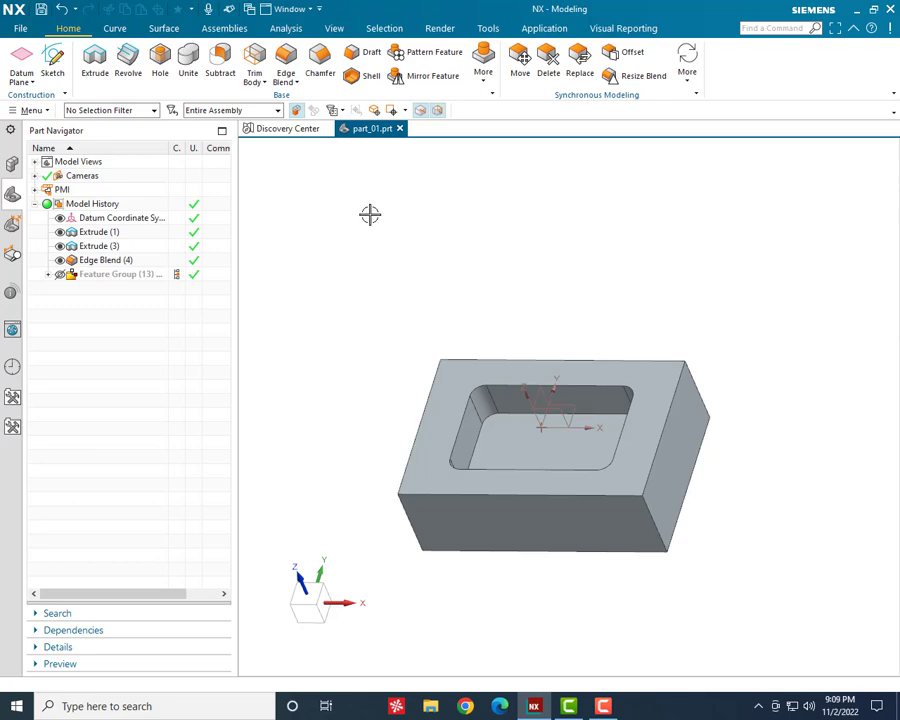
{"action": "left_click", "coordinate": [12, 165]}
{"action": "left_click", "coordinate": [13, 196]}
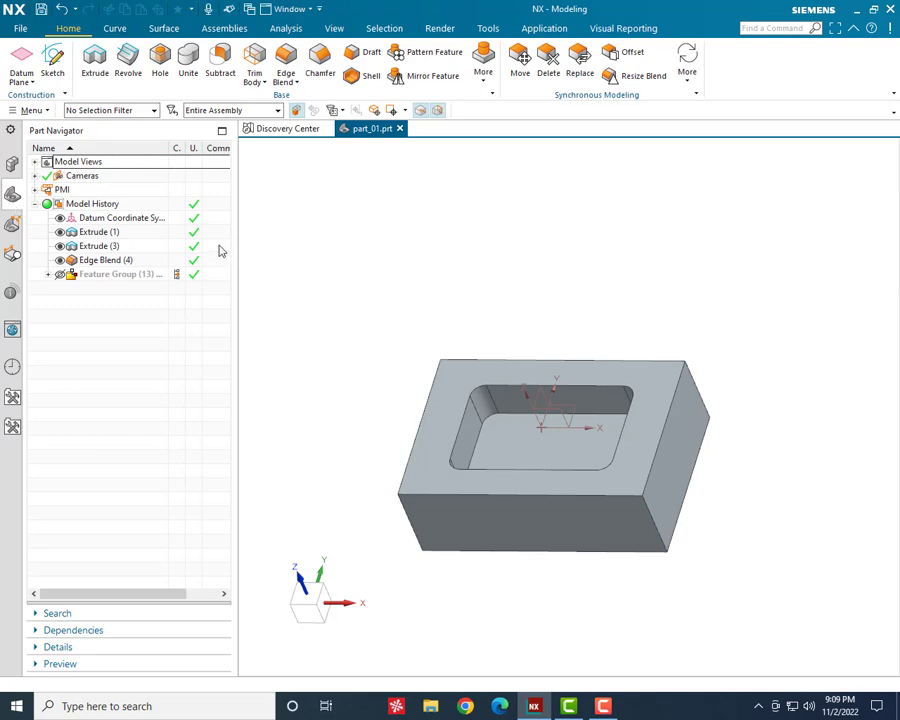
{"action": "scroll", "coordinate": [485, 315], "scroll_direction": "up", "scroll_amount": 3}
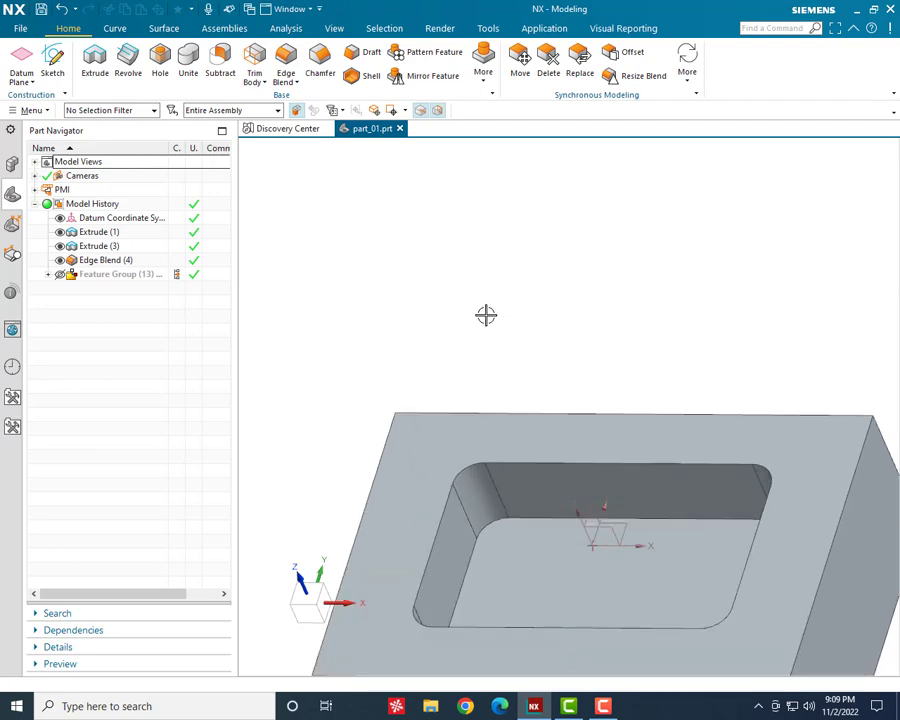
{"action": "scroll", "coordinate": [483, 335], "scroll_direction": "down", "scroll_amount": 3}
{"action": "scroll", "coordinate": [490, 342], "scroll_direction": "up", "scroll_amount": 1}
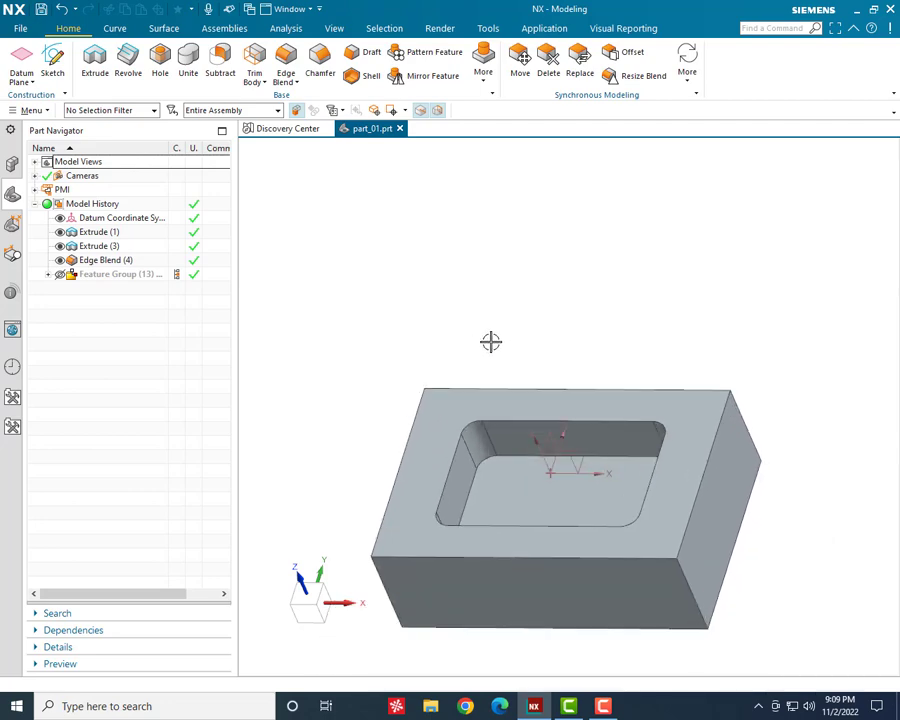
{"action": "scroll", "coordinate": [490, 342], "scroll_direction": "down", "scroll_amount": 2}
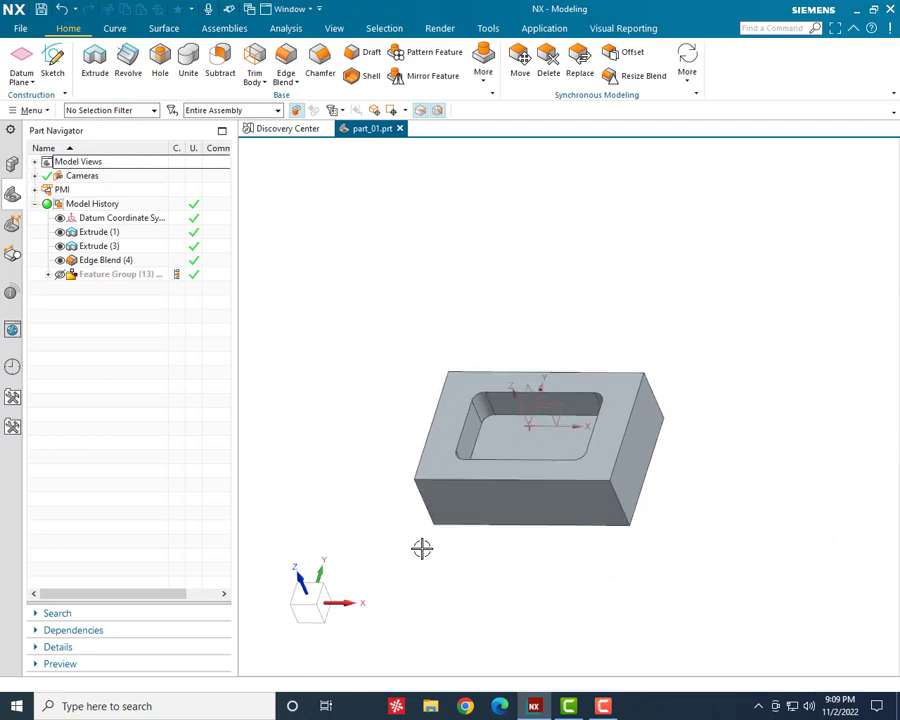
{"action": "scroll", "coordinate": [425, 557], "scroll_direction": "up", "scroll_amount": 1}
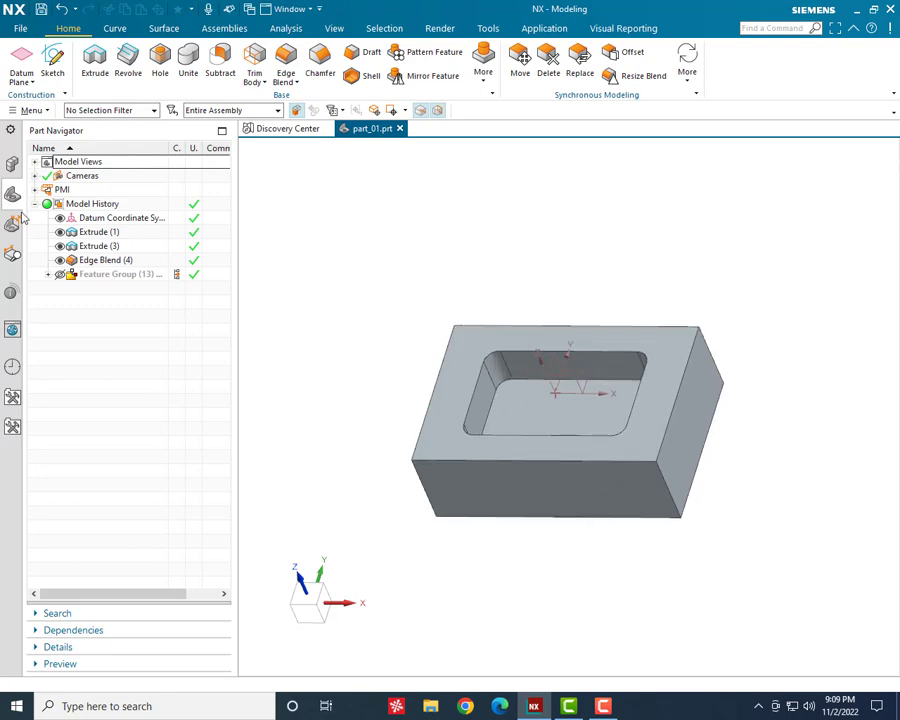
{"action": "left_click", "coordinate": [12, 164]}
{"action": "left_click", "coordinate": [12, 194]}
Switch to the Manufacturing application and show the Operation Navigator in Geometry View.
{"action": "left_click", "coordinate": [548, 28]}
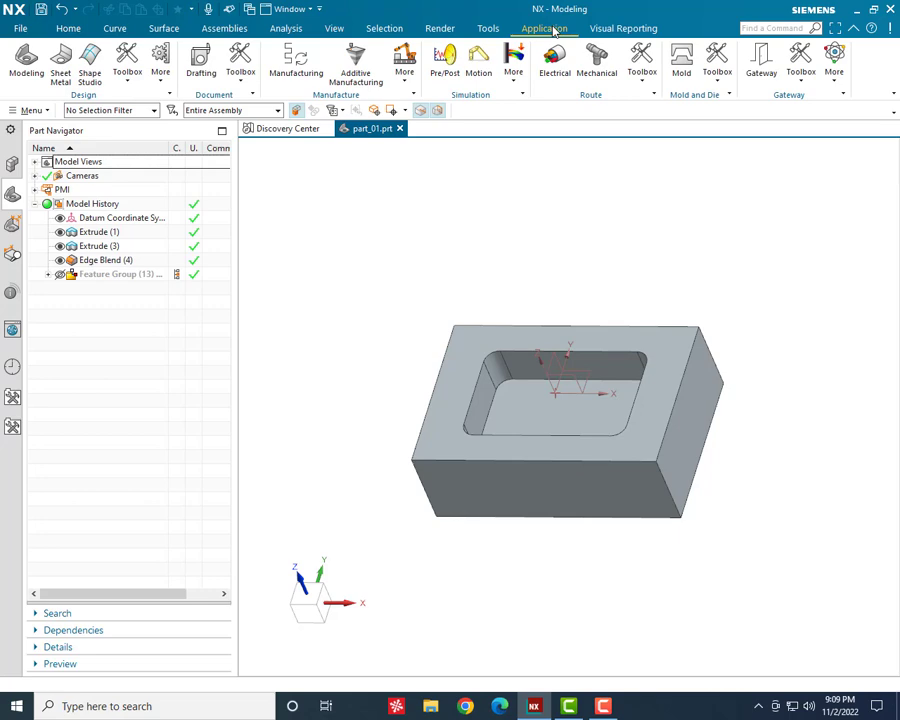
{"action": "left_click", "coordinate": [298, 64]}
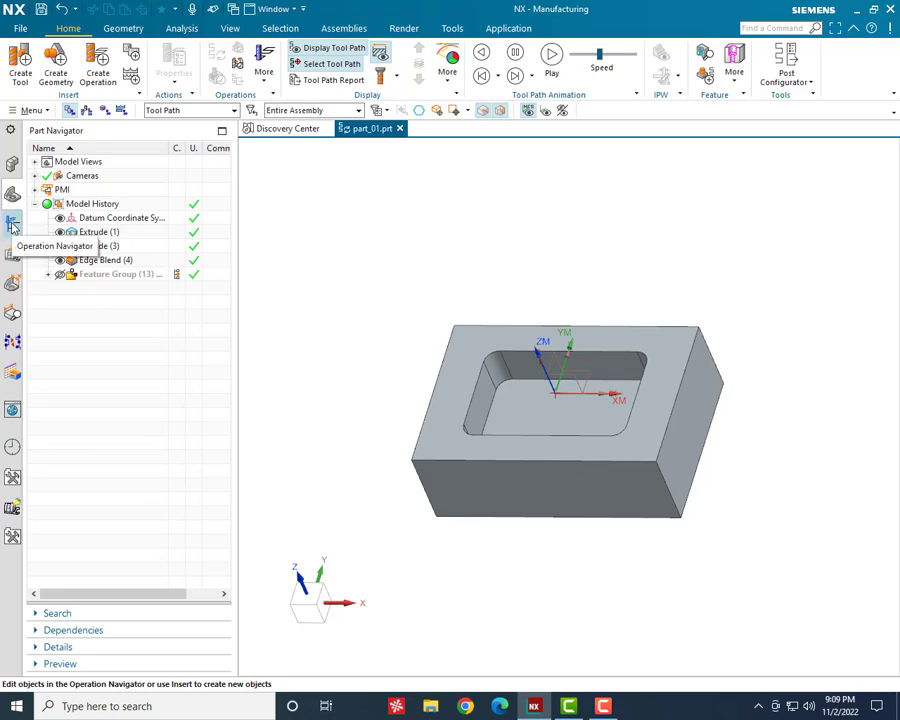
{"action": "left_click", "coordinate": [12, 226]}
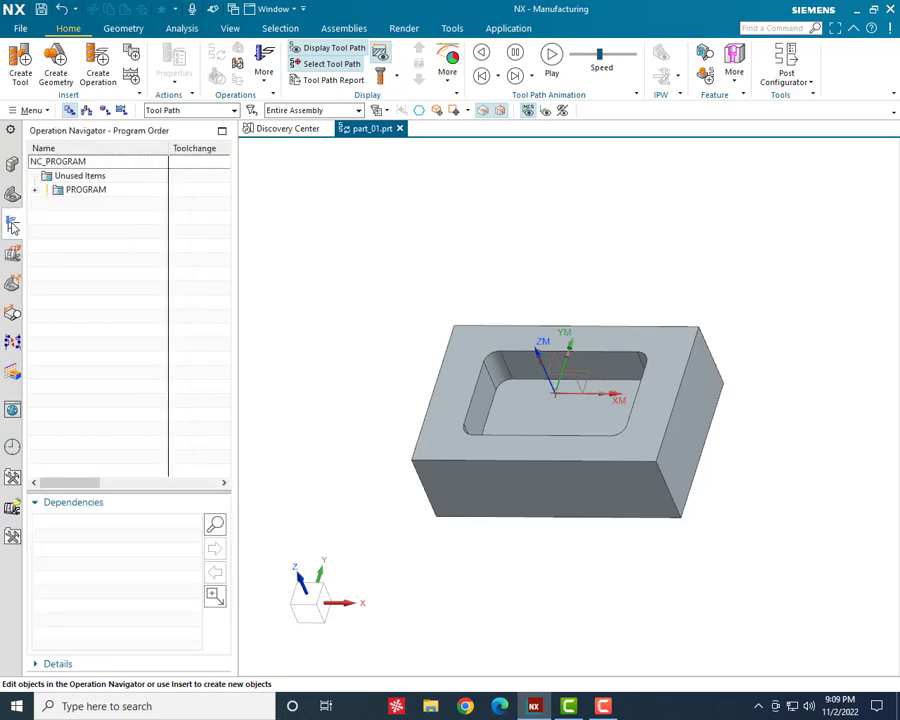
{"action": "right_click", "coordinate": [70, 224]}
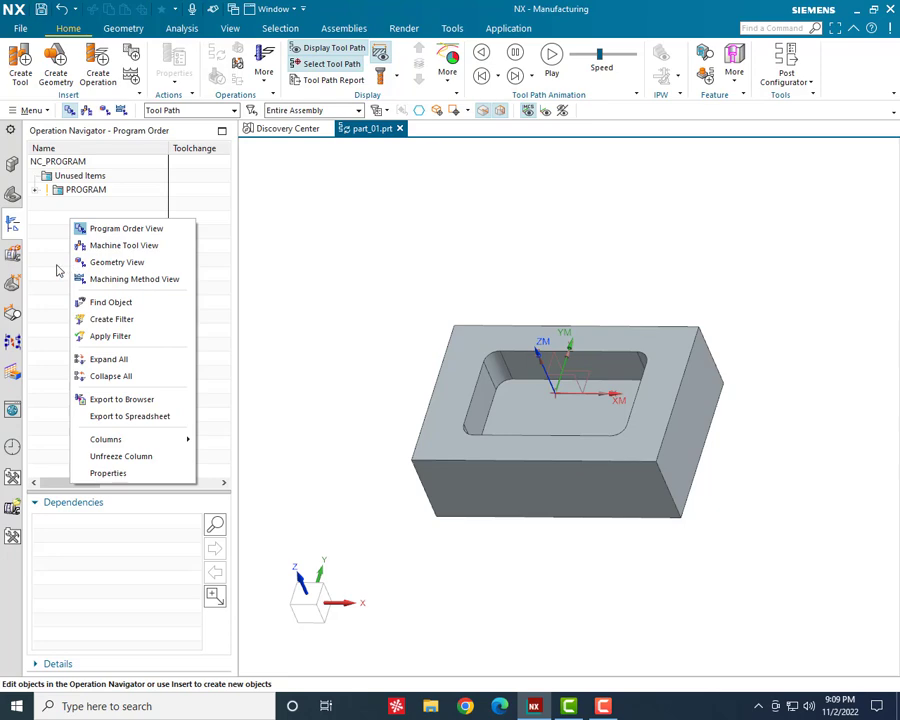
{"action": "left_click", "coordinate": [114, 262]}
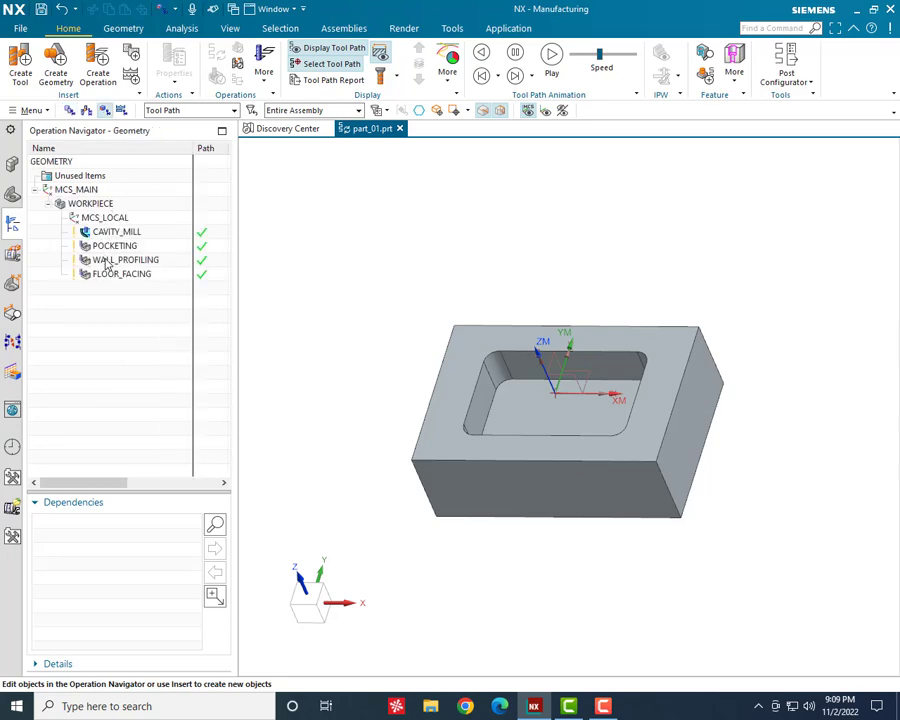
Delete MCS_LOCAL and the CAVITY_MILL, POCKETING, WALL_PROFILING and FLOOR_FACING operations under WORKPIECE.
{"action": "left_click", "coordinate": [110, 219]}
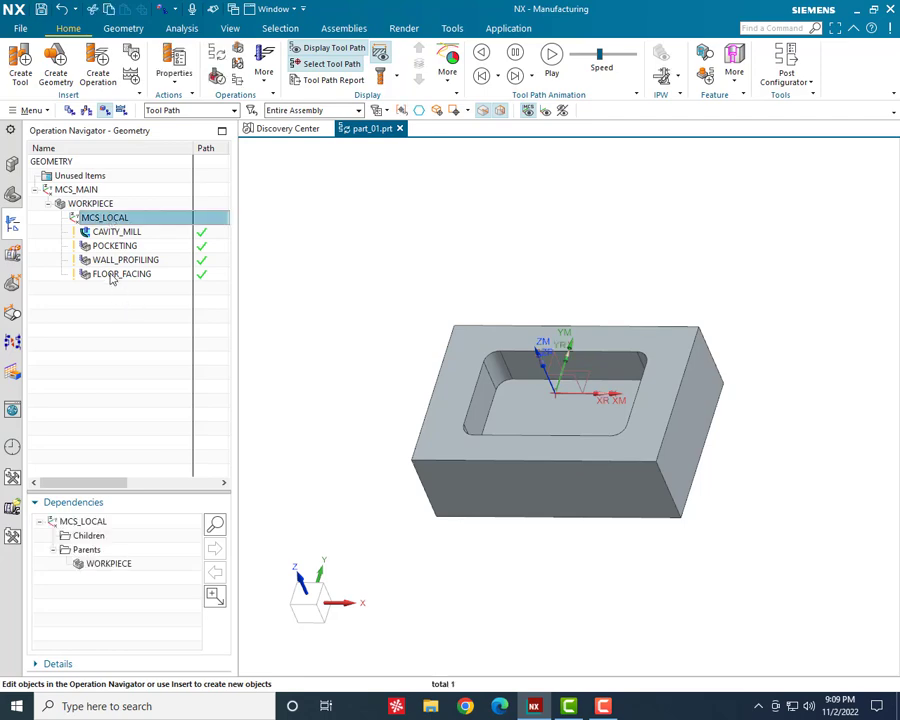
{"action": "right_click", "coordinate": [113, 274]}
{"action": "left_click", "coordinate": [104, 217], "text": "shift"}
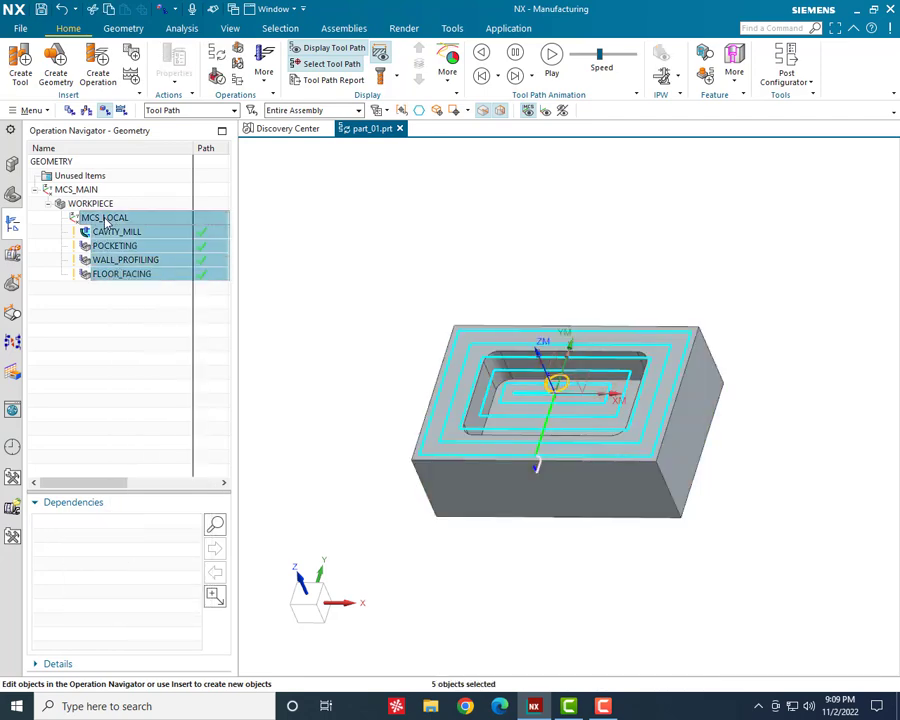
{"action": "right_click", "coordinate": [105, 219]}
{"action": "left_click", "coordinate": [136, 278]}
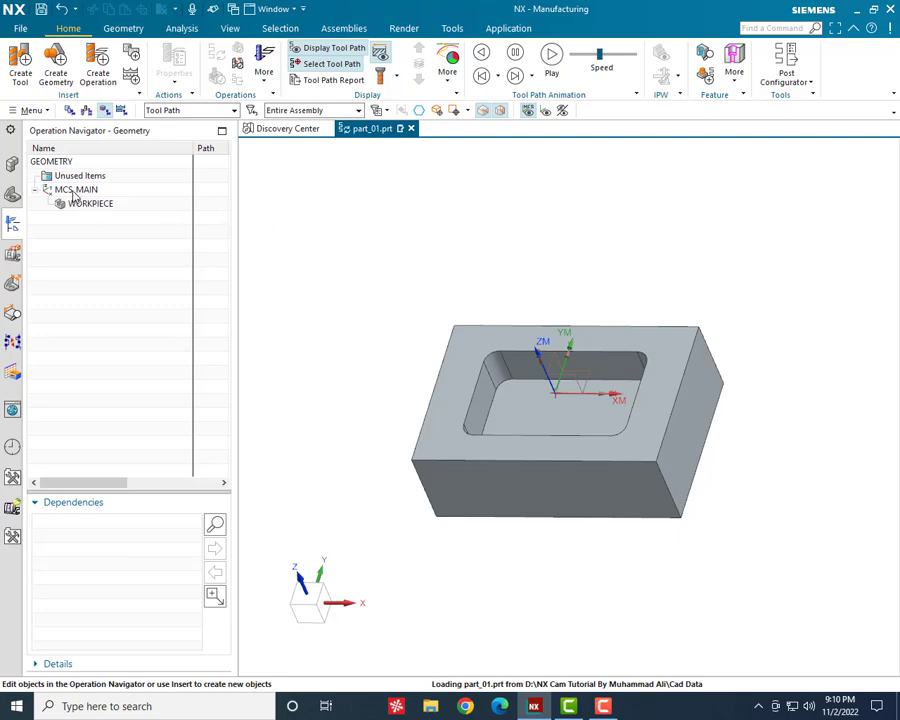
Open MCS_MAIN for editing and move its dialog clear of the block.
{"action": "double_click", "coordinate": [74, 190]}
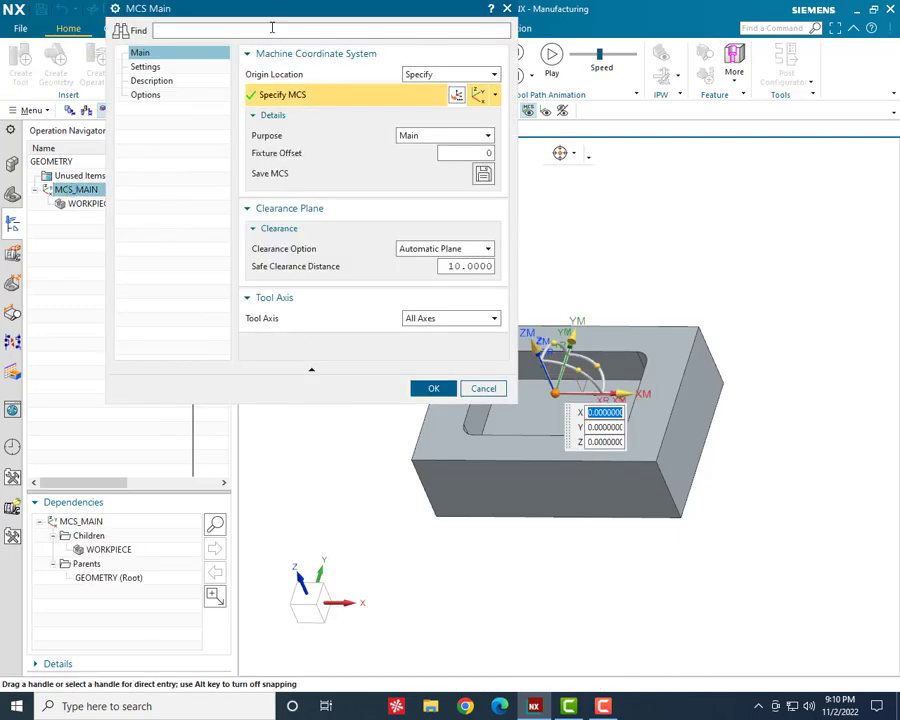
{"action": "left_click_drag", "start_coordinate": [273, 14], "coordinate": [194, 59]}
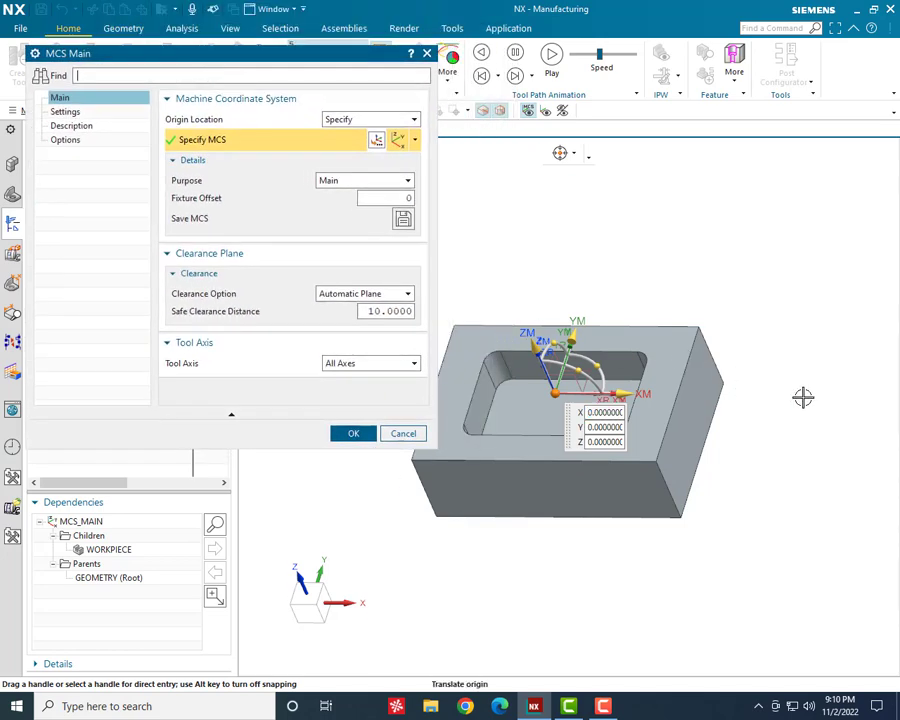
{"action": "scroll", "coordinate": [803, 397], "scroll_direction": "down", "scroll_amount": 1}
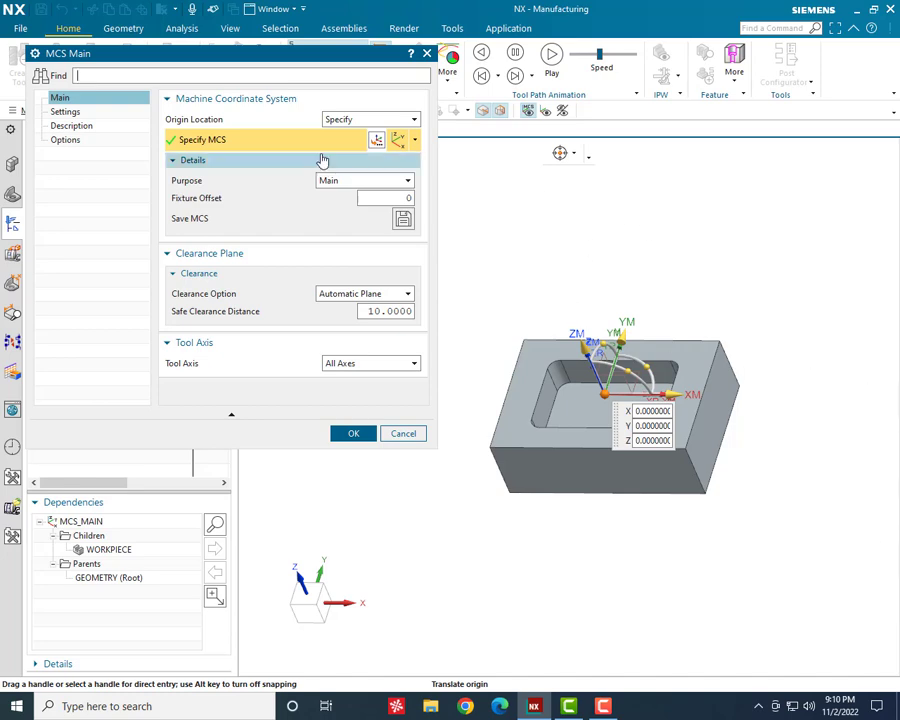
{"action": "left_click", "coordinate": [603, 706]}
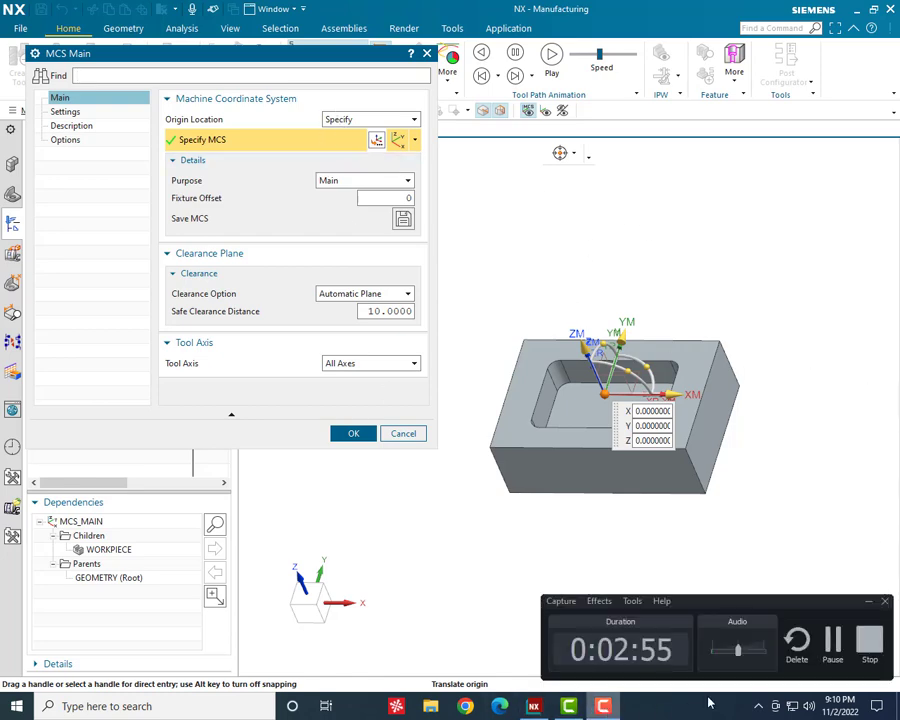
{"action": "left_click", "coordinate": [832, 655]}
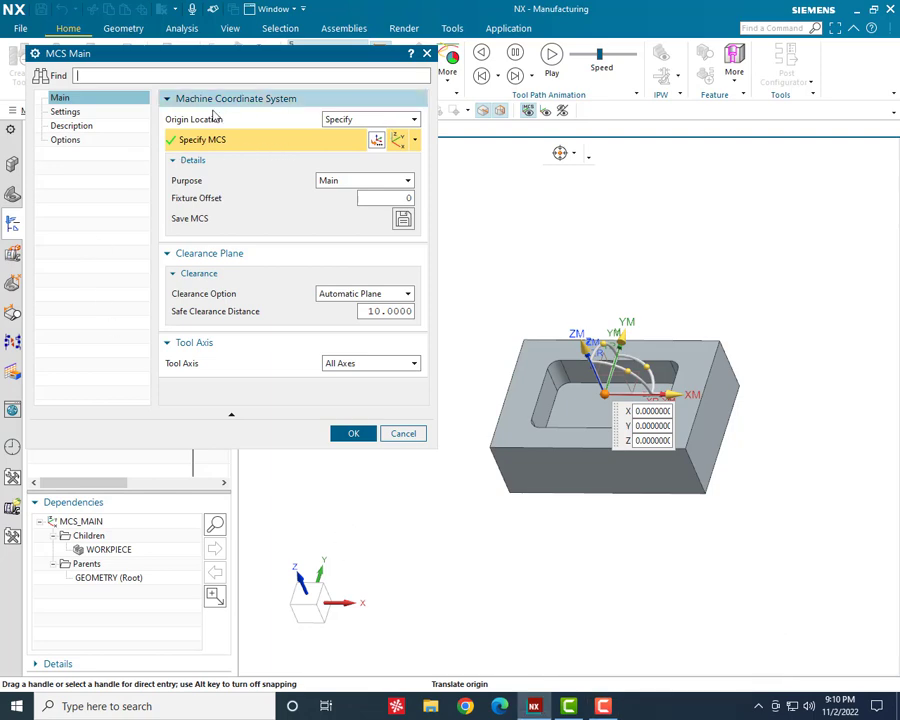
{"action": "left_click", "coordinate": [417, 144]}
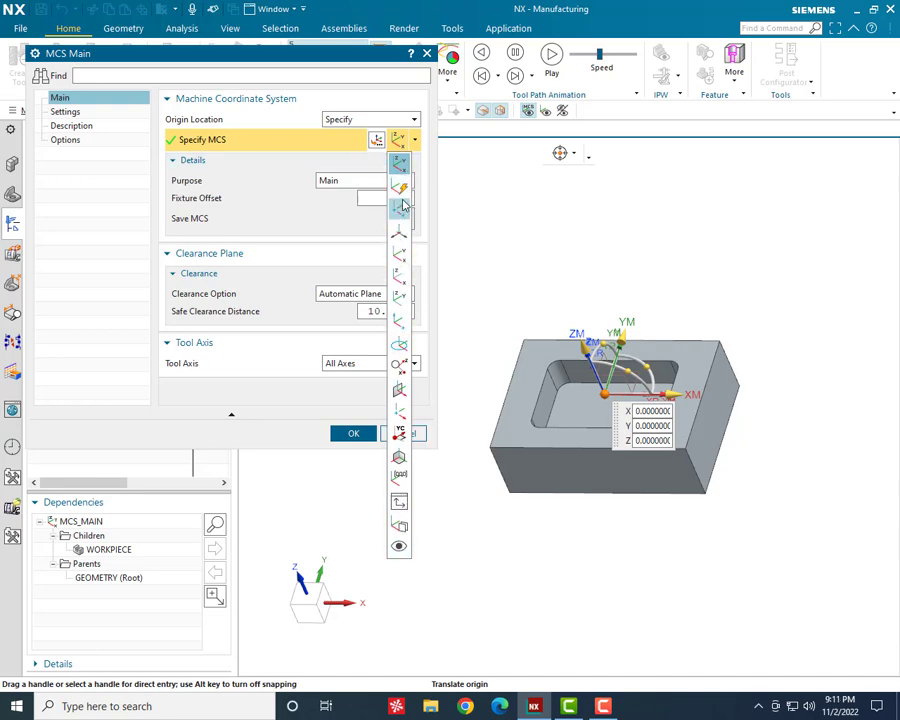
{"action": "left_click", "coordinate": [261, 134]}
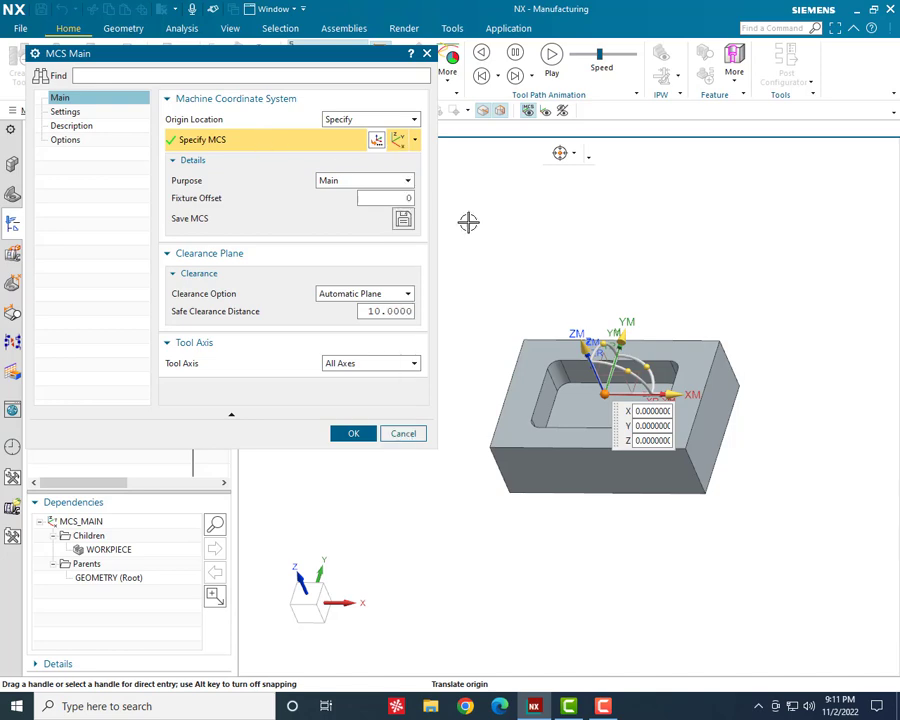
Specify the machine coordinate system with the Inferred method from the block's top face.
{"action": "left_click", "coordinate": [413, 141]}
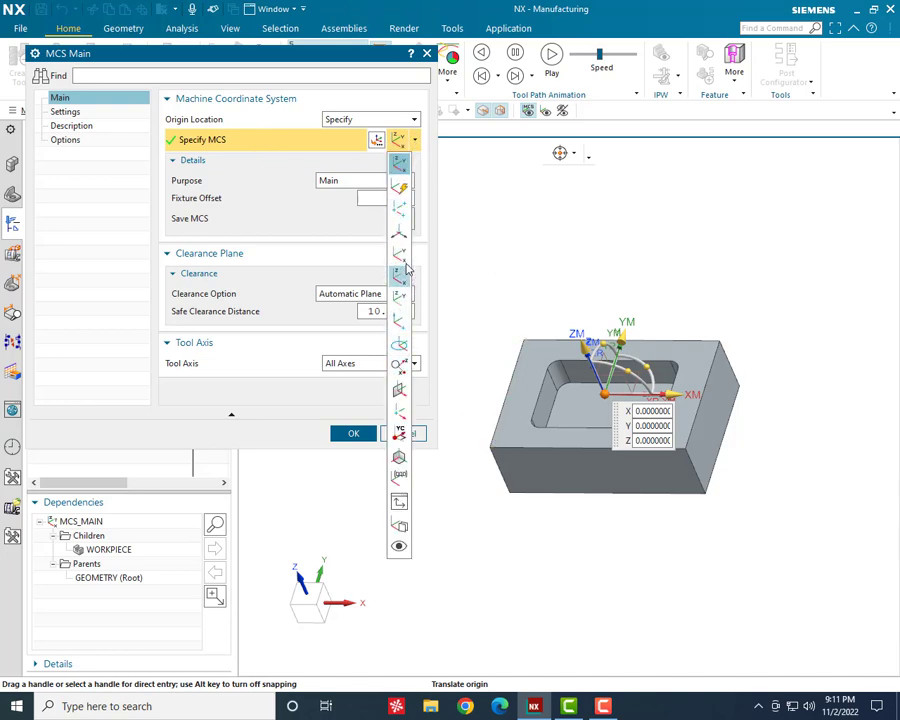
{"action": "left_click", "coordinate": [403, 192]}
{"action": "middle_click_drag", "start_coordinate": [484, 478], "coordinate": [498, 386]}
{"action": "left_click", "coordinate": [522, 378]}
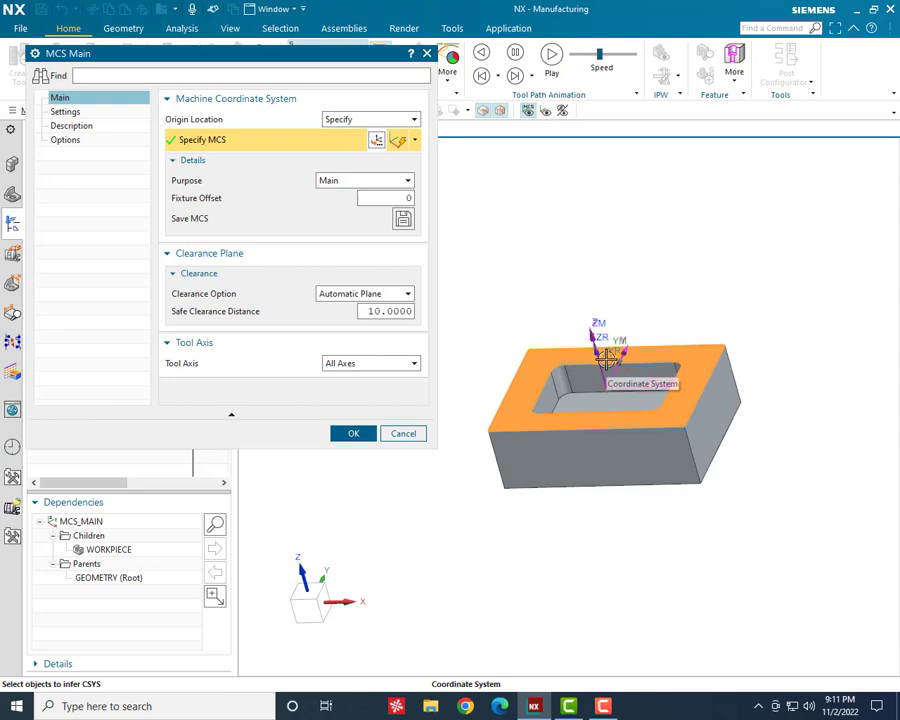
Change the MCS method to Dynamic and rotate the coordinate system 90 degrees about its Z axis.
{"action": "left_click", "coordinate": [416, 141]}
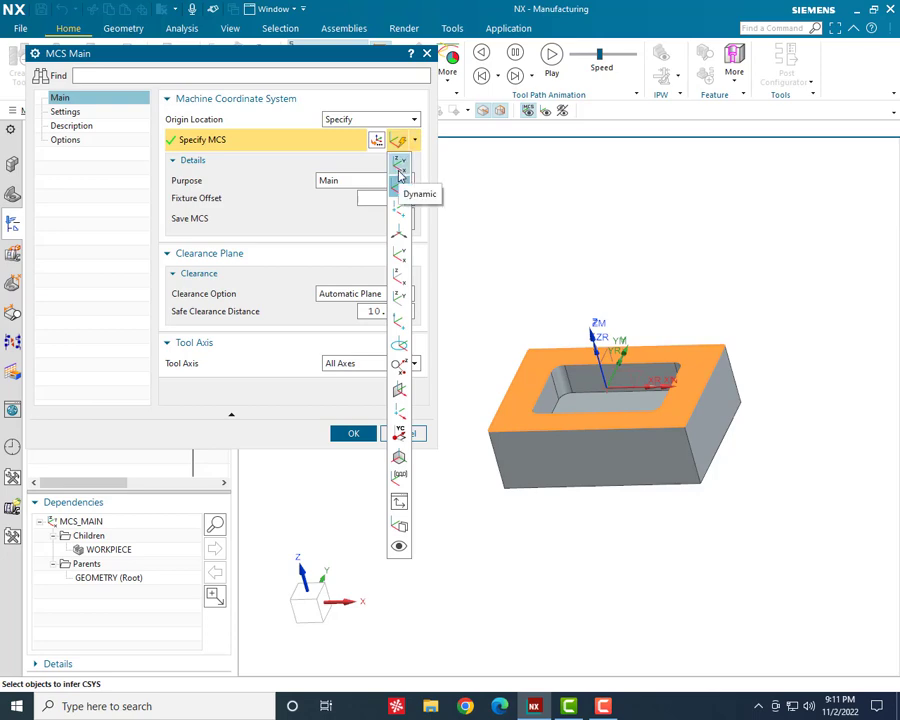
{"action": "left_click", "coordinate": [399, 176]}
{"action": "middle_click_drag", "start_coordinate": [566, 478], "coordinate": [588, 424]}
{"action": "scroll", "coordinate": [602, 390], "scroll_direction": "up", "scroll_amount": 3}
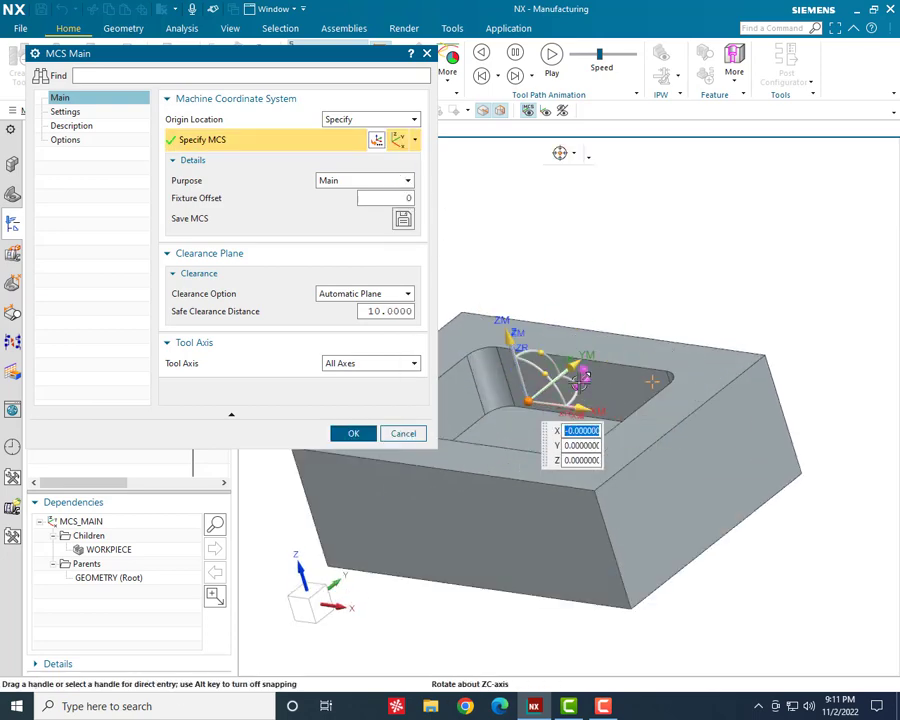
{"action": "left_click", "coordinate": [581, 380]}
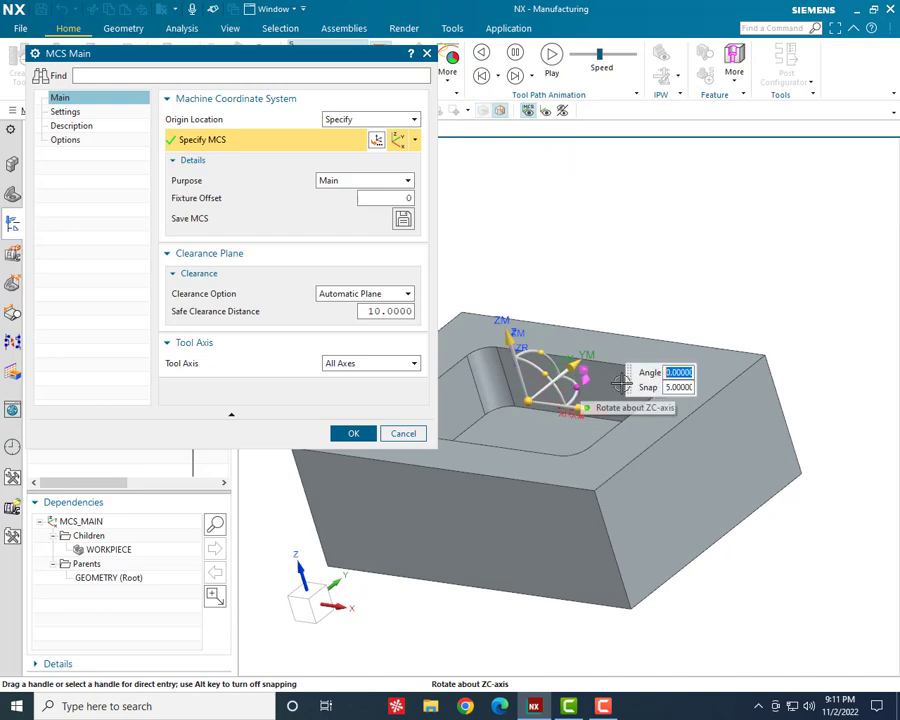
{"action": "type", "text": "90"}
{"action": "key", "text": "Return"}
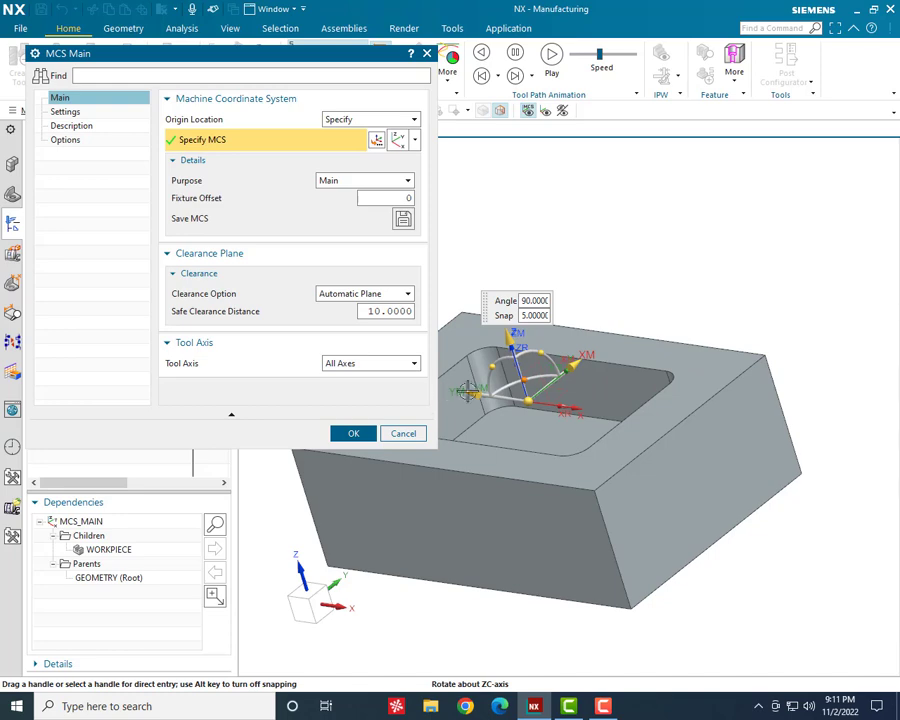
Flip the machine coordinate system's X axis and flip it back to its former direction.
{"action": "scroll", "coordinate": [678, 387], "scroll_direction": "up", "scroll_amount": 3}
{"action": "scroll", "coordinate": [697, 368], "scroll_direction": "down", "scroll_amount": 3}
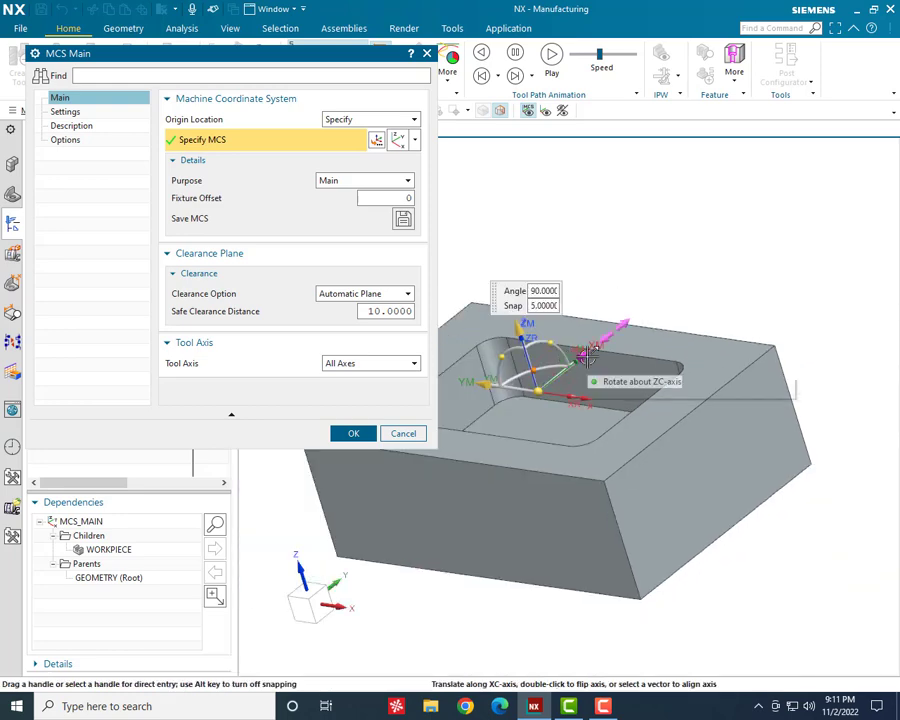
{"action": "double_click", "coordinate": [570, 362]}
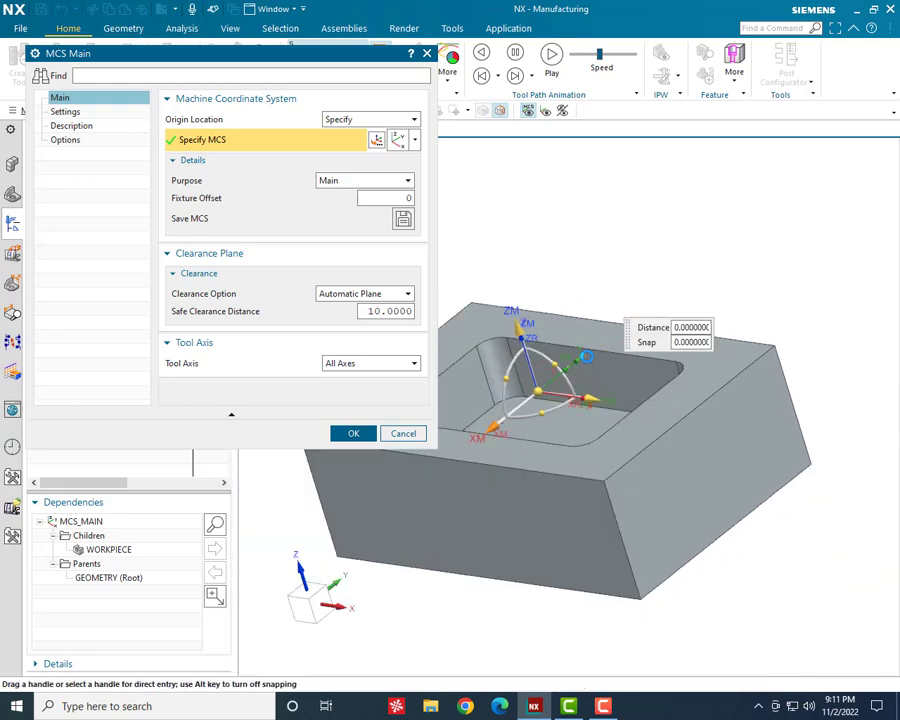
{"action": "double_click", "coordinate": [492, 429]}
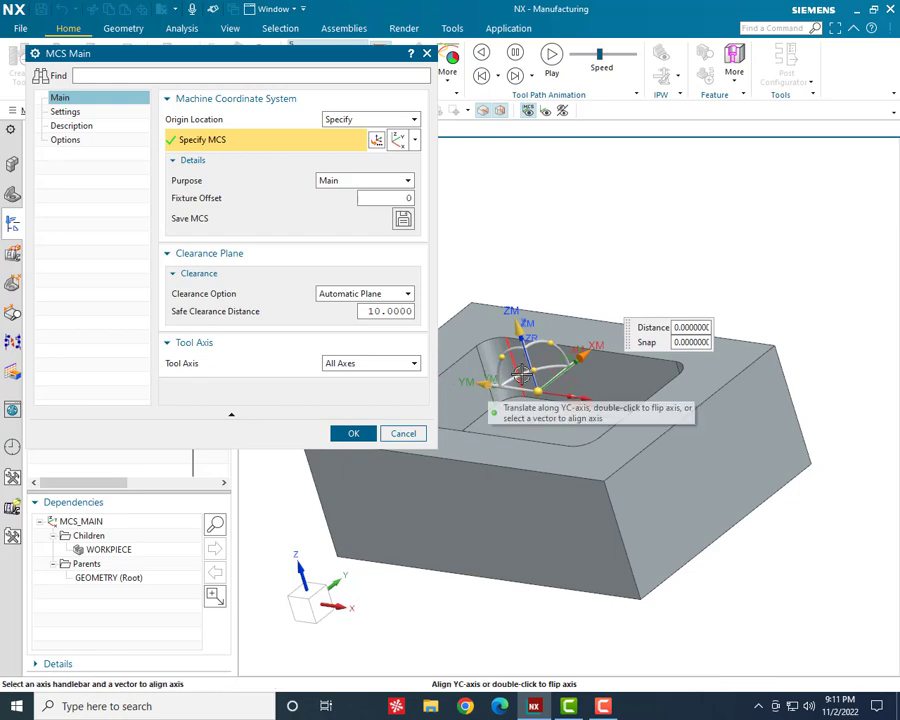
{"action": "mouse_move", "coordinate": [540, 388]}
{"action": "middle_mouse_down"}
{"action": "mouse_move", "coordinate": [593, 372]}
{"action": "mouse_move", "coordinate": [545, 375]}
{"action": "middle_mouse_up"}
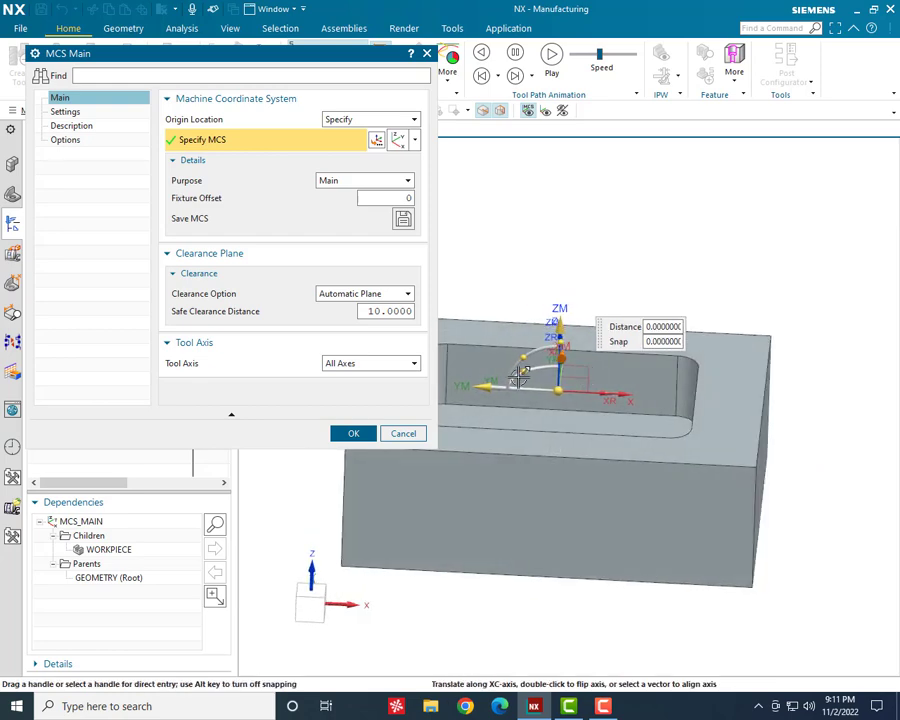
Rotate the machine coordinate system -90 degrees about its Z axis and accept the MCS Main settings.
{"action": "scroll", "coordinate": [518, 375], "scroll_direction": "up", "scroll_amount": 3}
{"action": "left_click", "coordinate": [638, 408]}
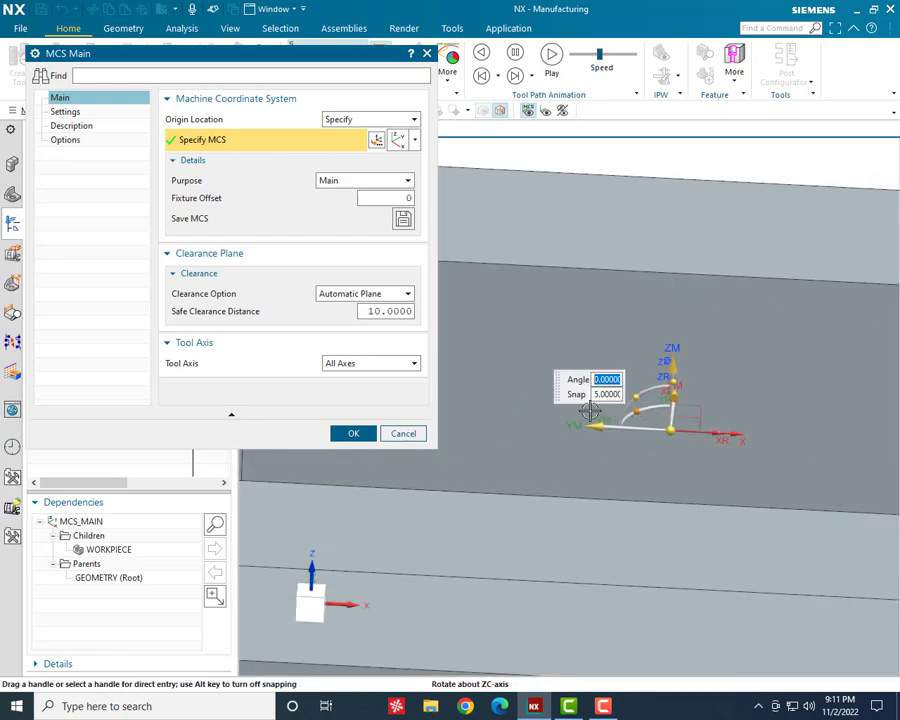
{"action": "type", "text": "-90"}
{"action": "key", "text": "Return"}
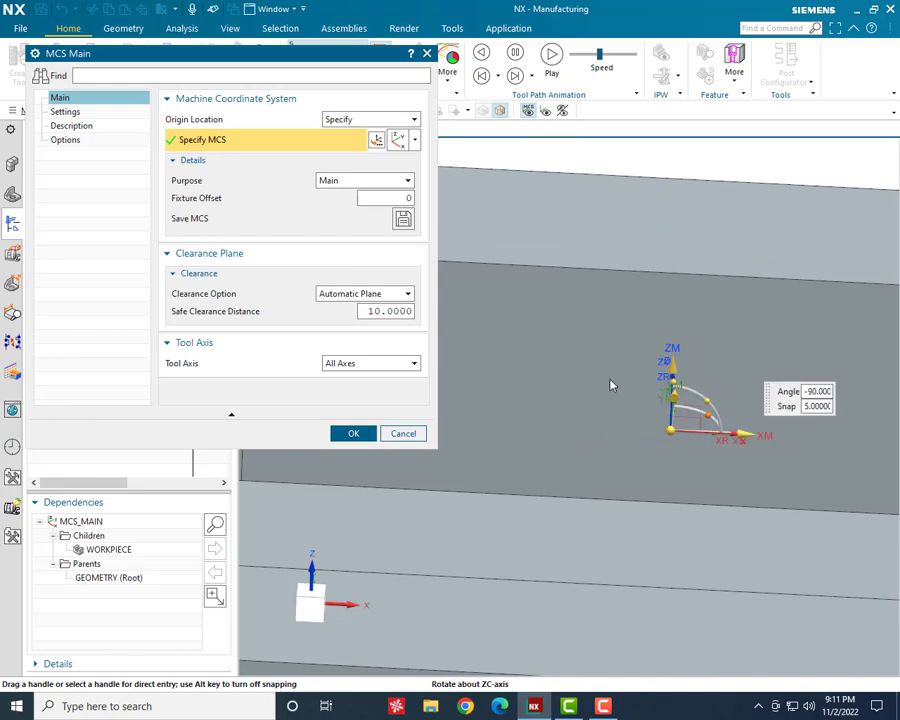
{"action": "scroll", "coordinate": [567, 415], "scroll_direction": "down", "scroll_amount": 4}
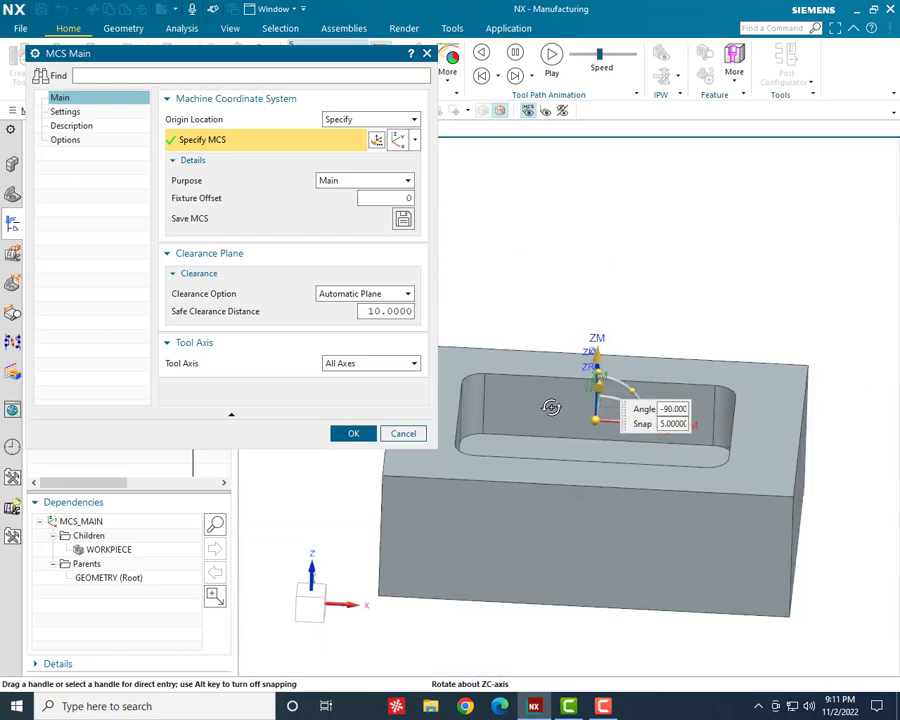
{"action": "middle_click_drag", "start_coordinate": [548, 406], "coordinate": [540, 414]}
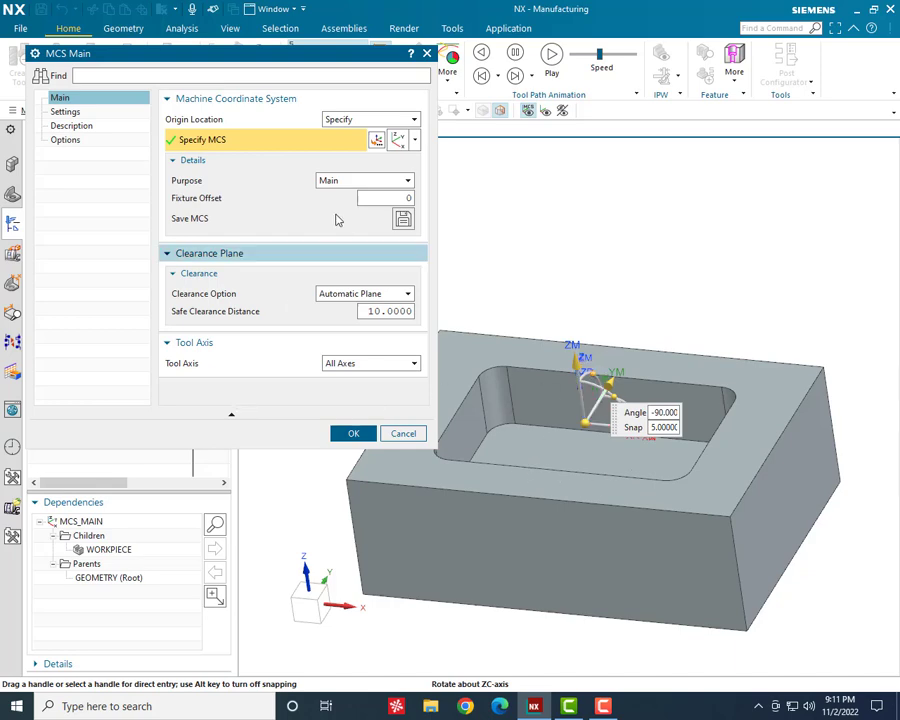
{"action": "left_click", "coordinate": [415, 143]}
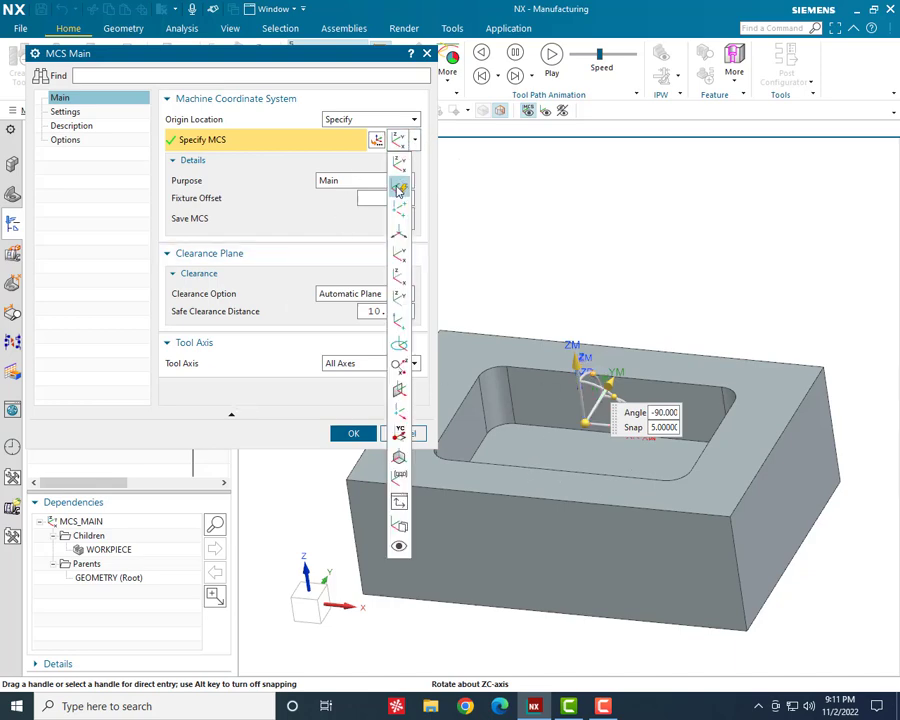
{"action": "left_click", "coordinate": [354, 434]}
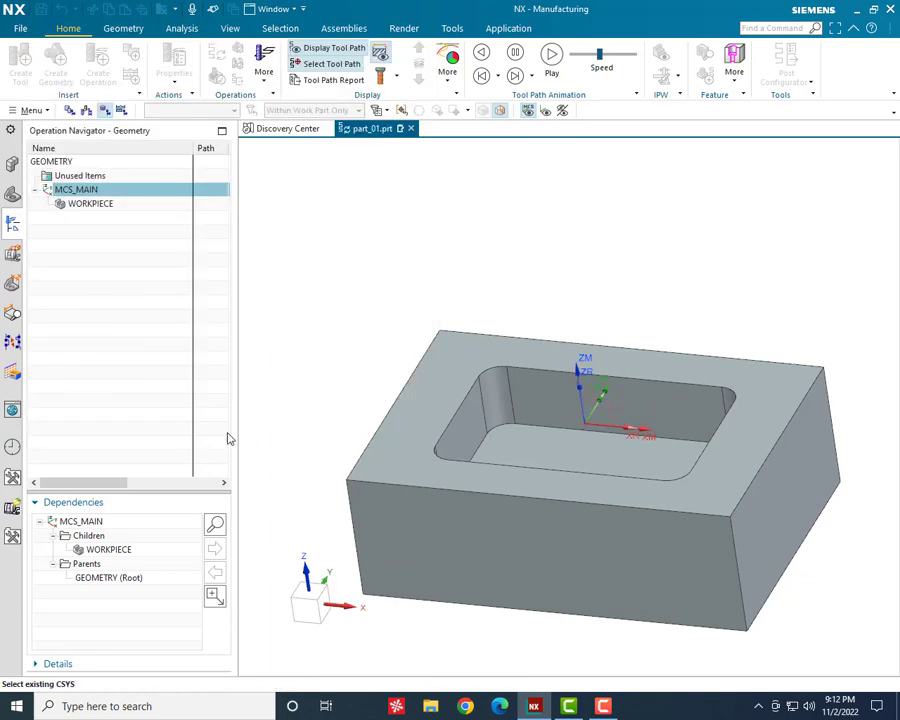
Open WORKPIECE for editing, remove its existing part geometry set, and specify the block's solid body as the part.
{"action": "double_click", "coordinate": [90, 204]}
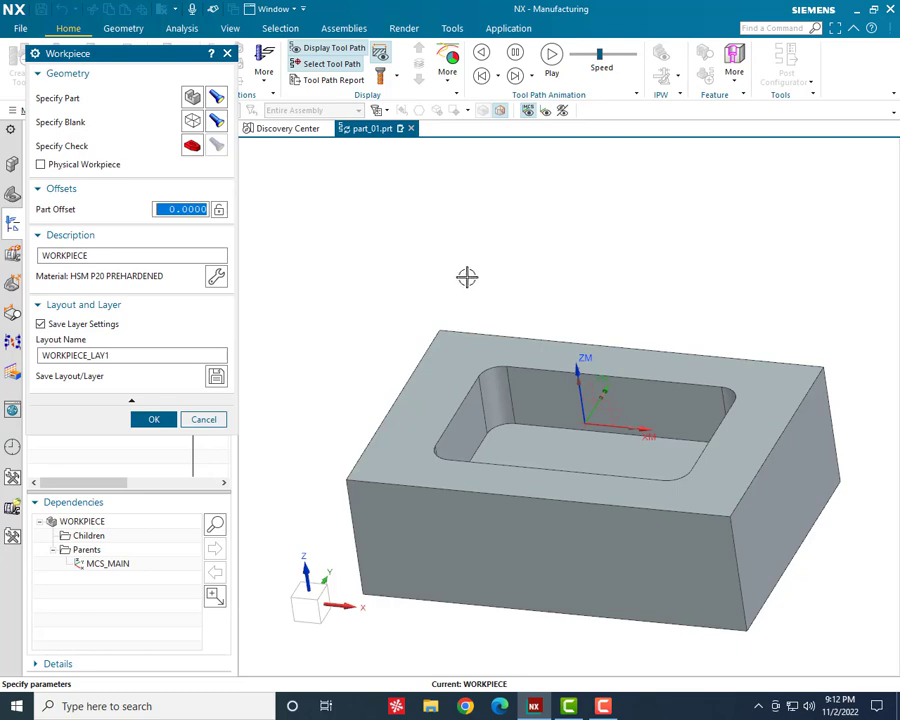
{"action": "scroll", "coordinate": [468, 276], "scroll_direction": "up", "scroll_amount": 3}
{"action": "scroll", "coordinate": [468, 276], "scroll_direction": "down", "scroll_amount": 3}
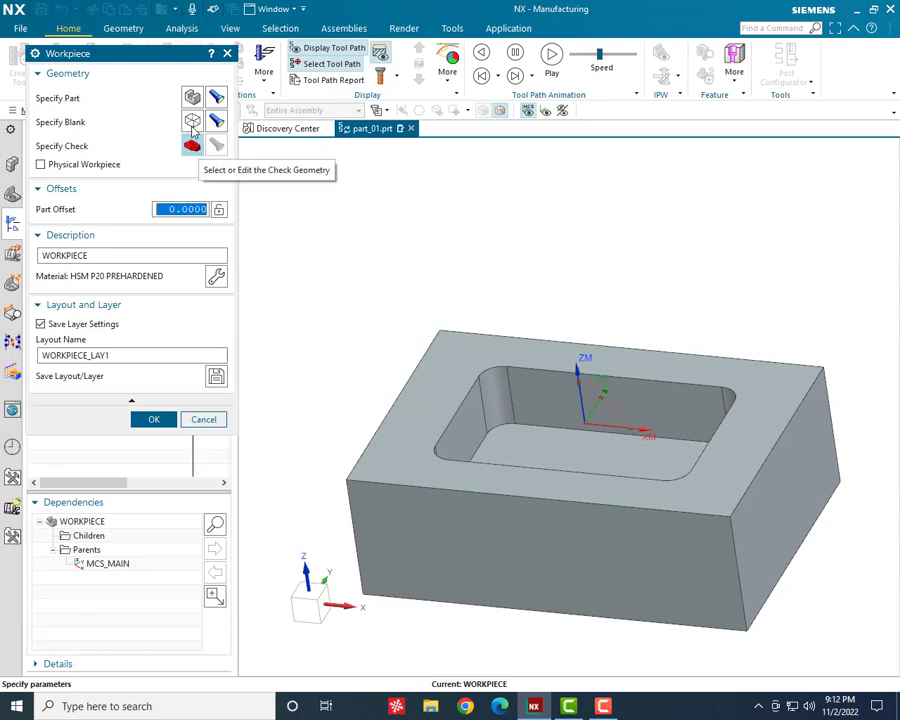
{"action": "left_click", "coordinate": [193, 97]}
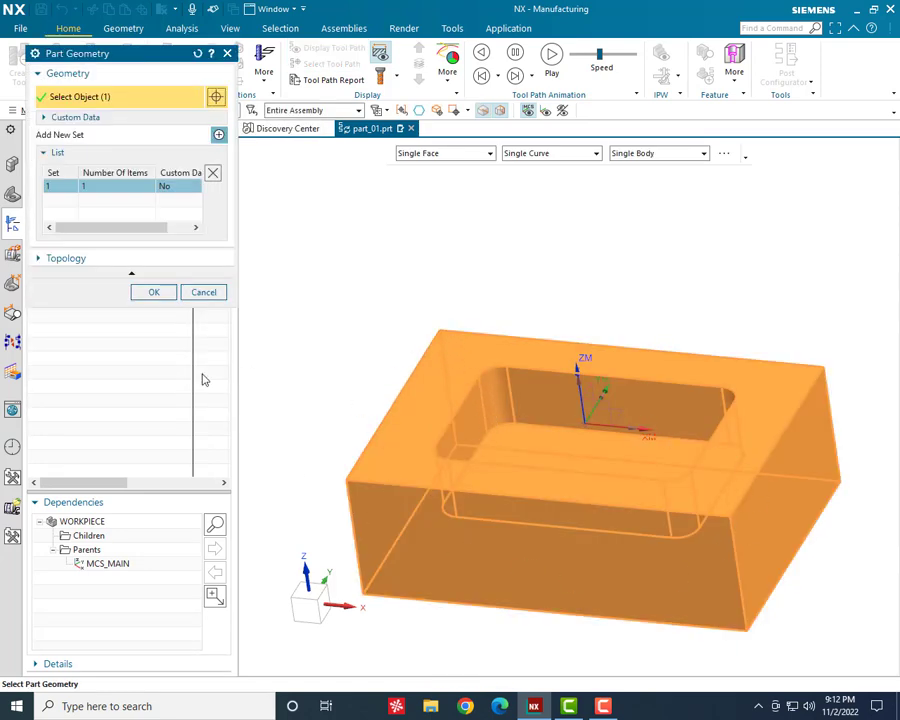
{"action": "left_click", "coordinate": [212, 176]}
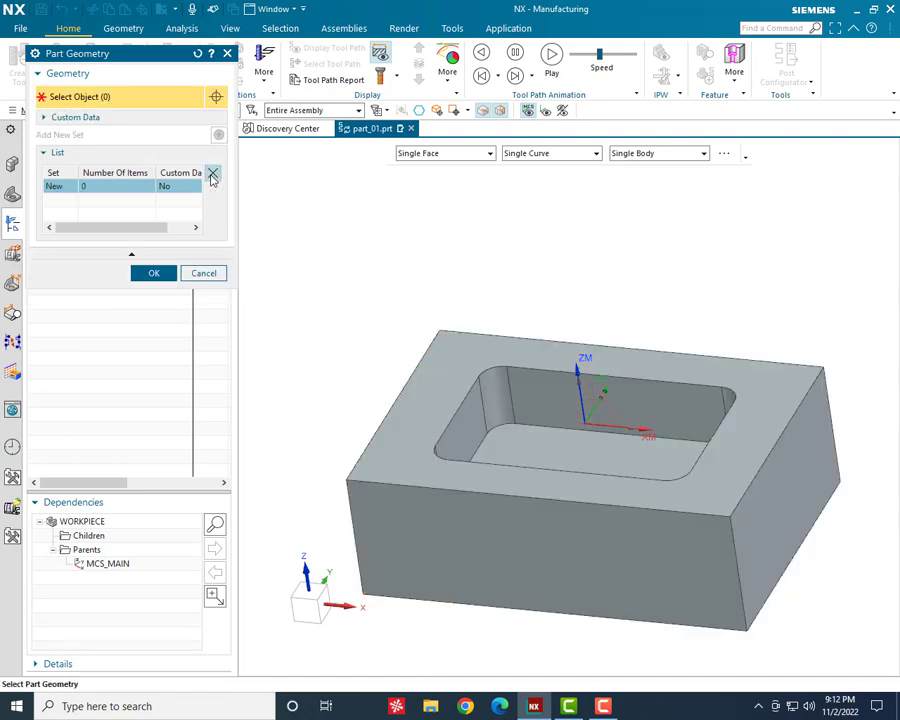
{"action": "left_click", "coordinate": [412, 472]}
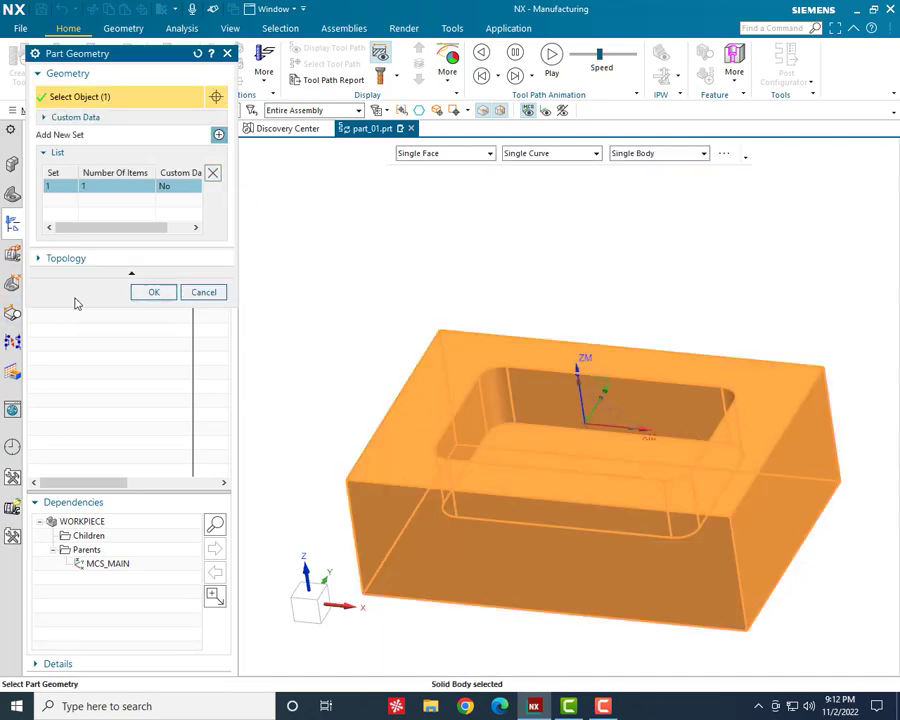
{"action": "left_click", "coordinate": [150, 293]}
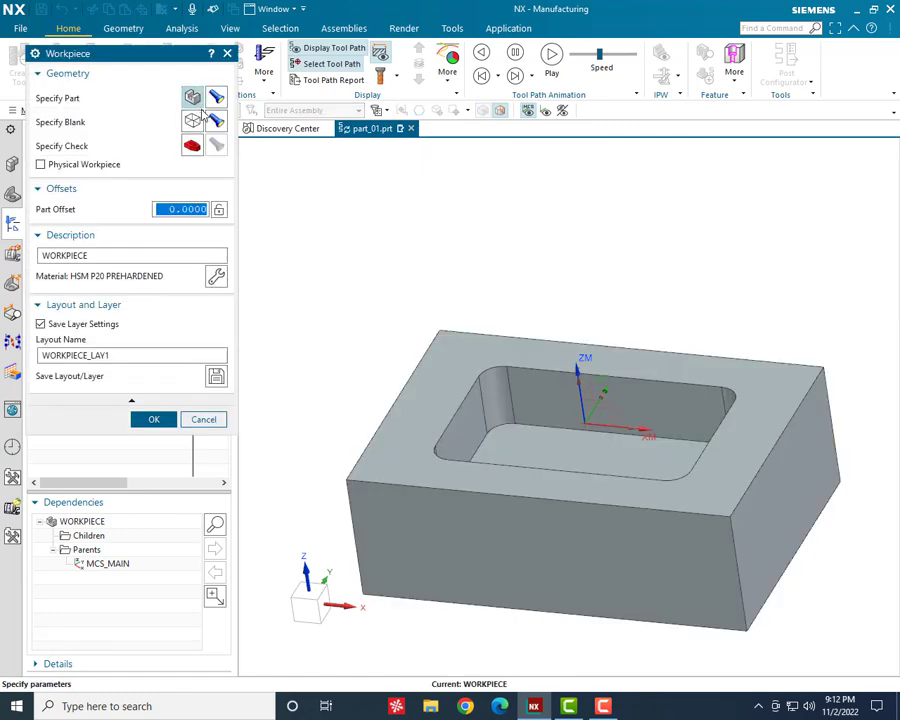
Open the workpiece's blank geometry definition and choose Bounding Block as its type.
{"action": "left_click", "coordinate": [193, 122]}
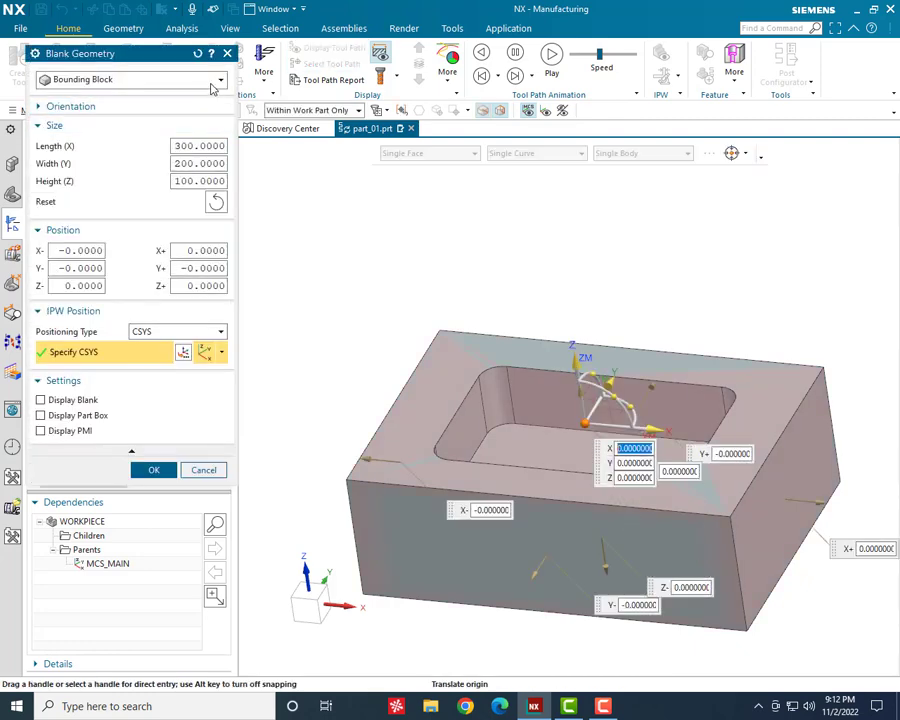
{"action": "left_click", "coordinate": [214, 83]}
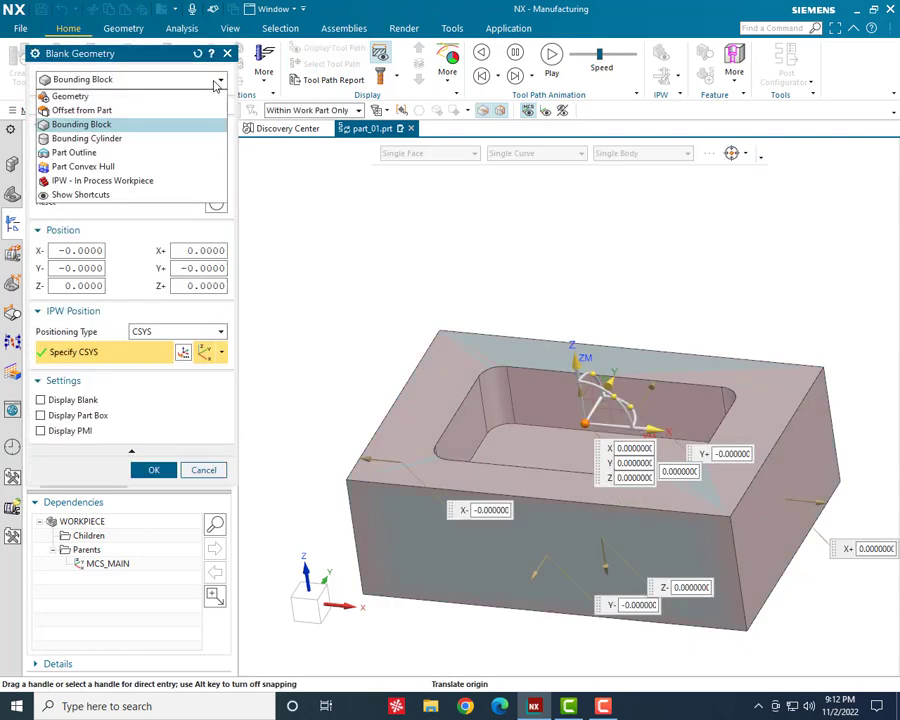
{"action": "left_click", "coordinate": [78, 127]}
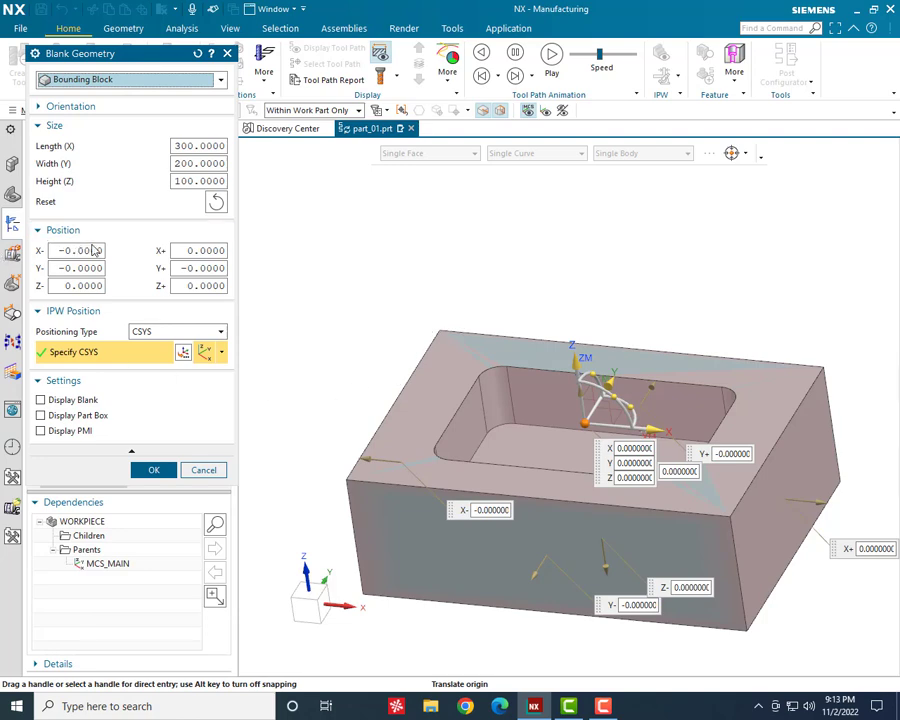
Set the bounding block to 350 mm length, 250 mm width and 150 mm height.
{"action": "left_click", "coordinate": [208, 145]}
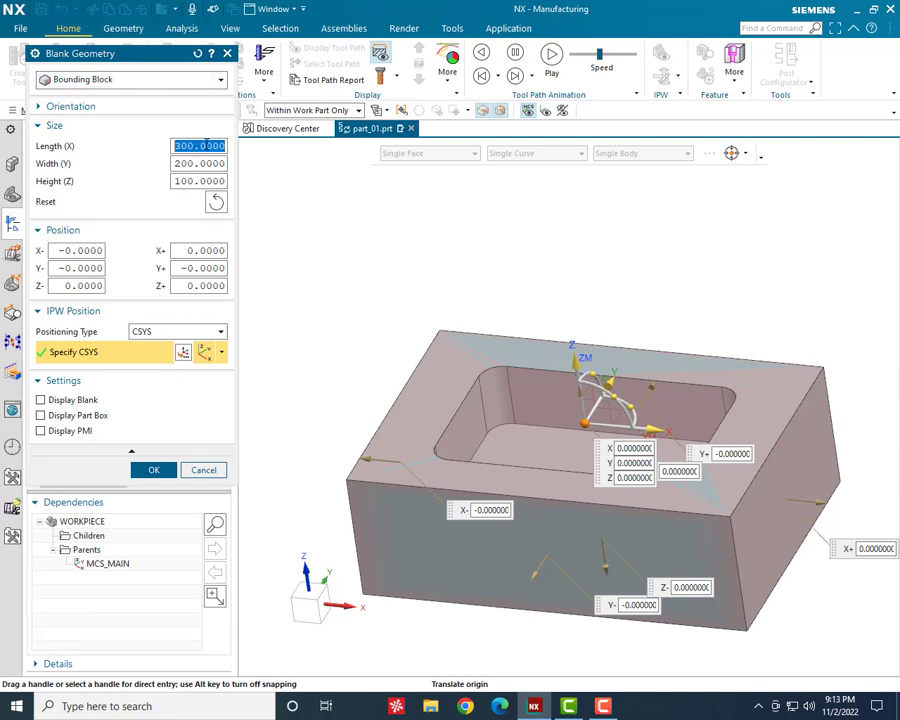
{"action": "type", "text": "350"}
{"action": "key", "text": "Return"}
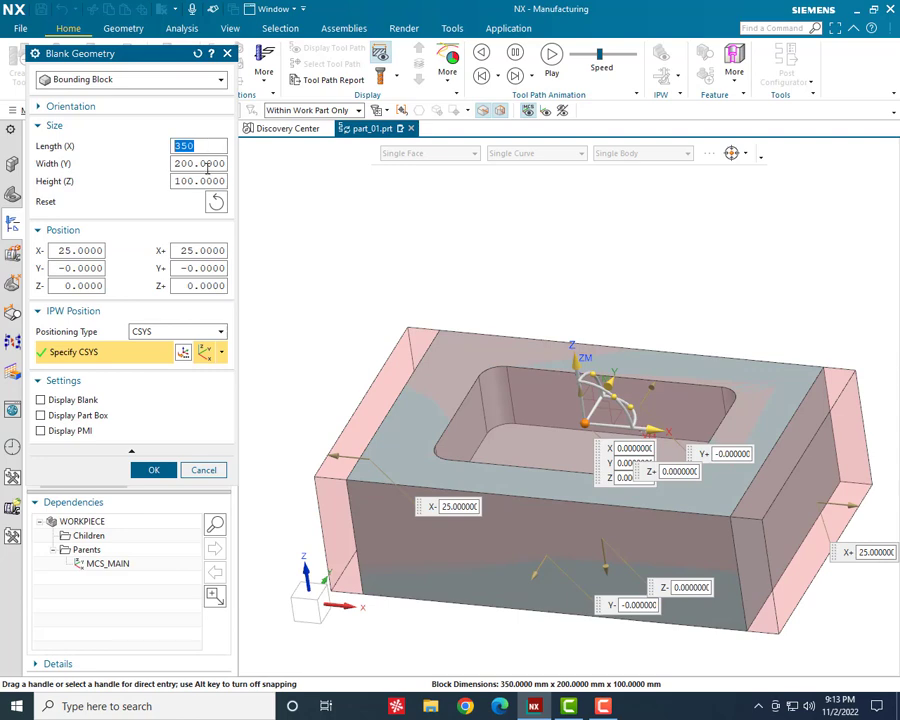
{"action": "left_click", "coordinate": [200, 163]}
{"action": "type", "text": "250"}
{"action": "key", "text": "Return"}
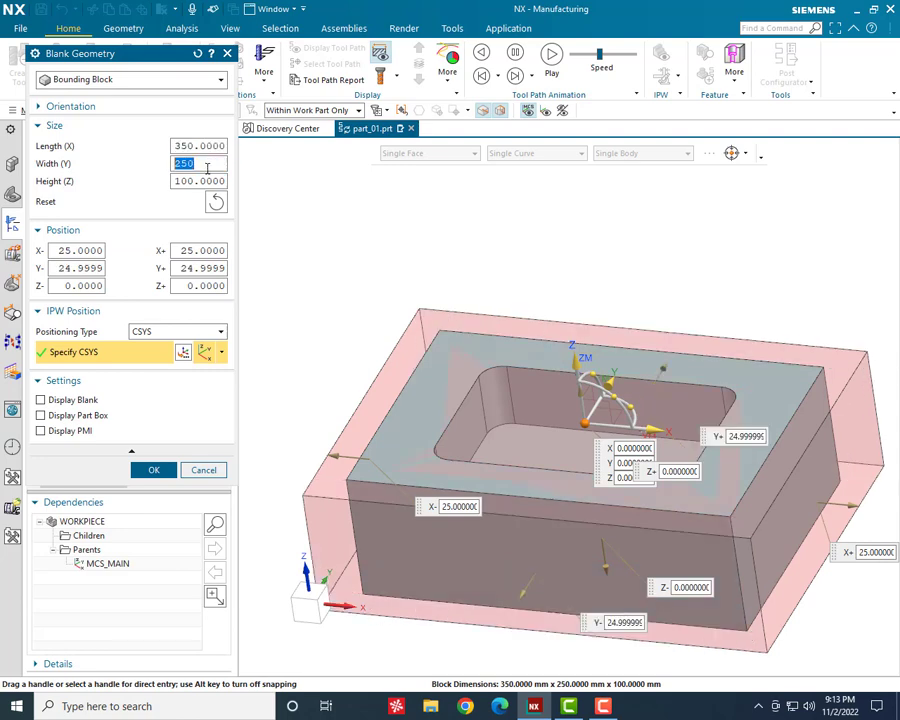
{"action": "left_click", "coordinate": [203, 180]}
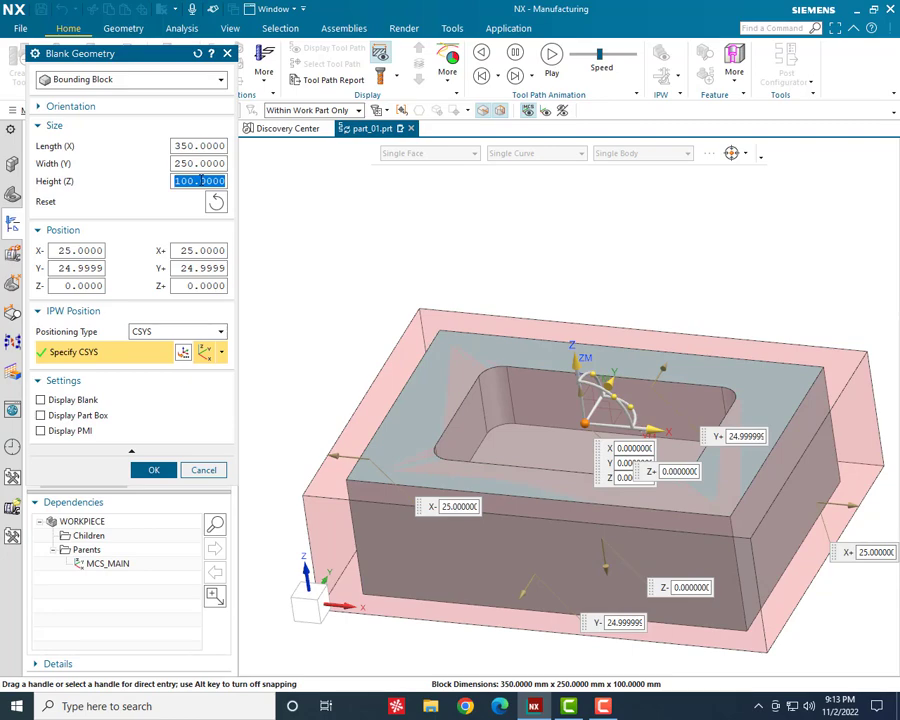
{"action": "type", "text": "150"}
{"action": "key", "text": "Return"}
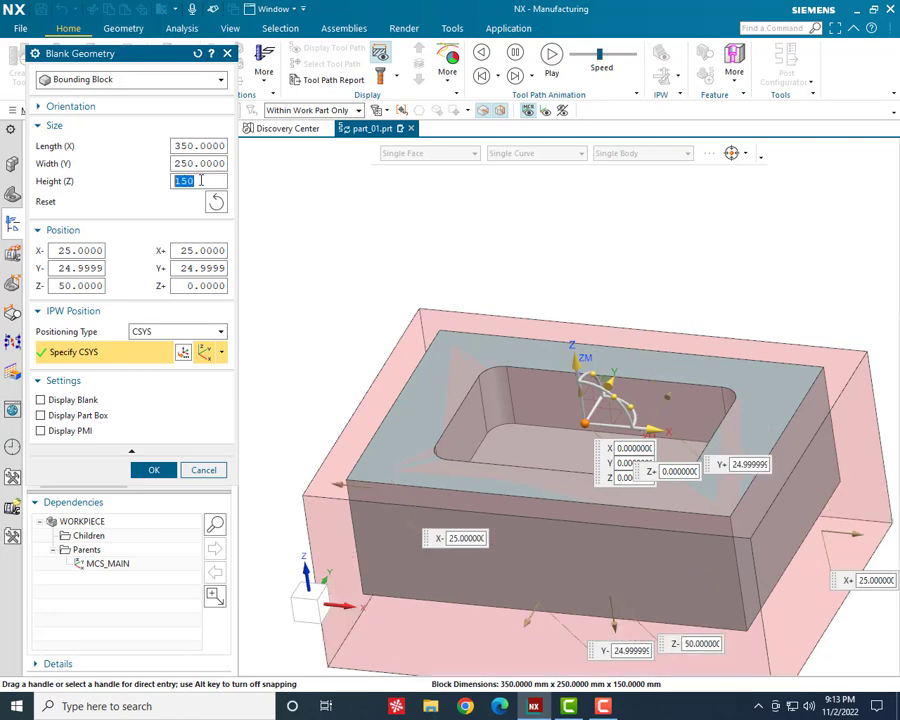
Set the bounding block's height to 100 mm, width to 200 mm and length to 300 mm, and accept the blank.
{"action": "scroll", "coordinate": [440, 400], "scroll_direction": "up", "scroll_amount": 2}
{"action": "scroll", "coordinate": [437, 400], "scroll_direction": "down", "scroll_amount": 2}
{"action": "middle_click_drag", "start_coordinate": [462, 358], "coordinate": [470, 330]}
{"action": "left_click", "coordinate": [198, 180]}
{"action": "double_click", "coordinate": [198, 180]}
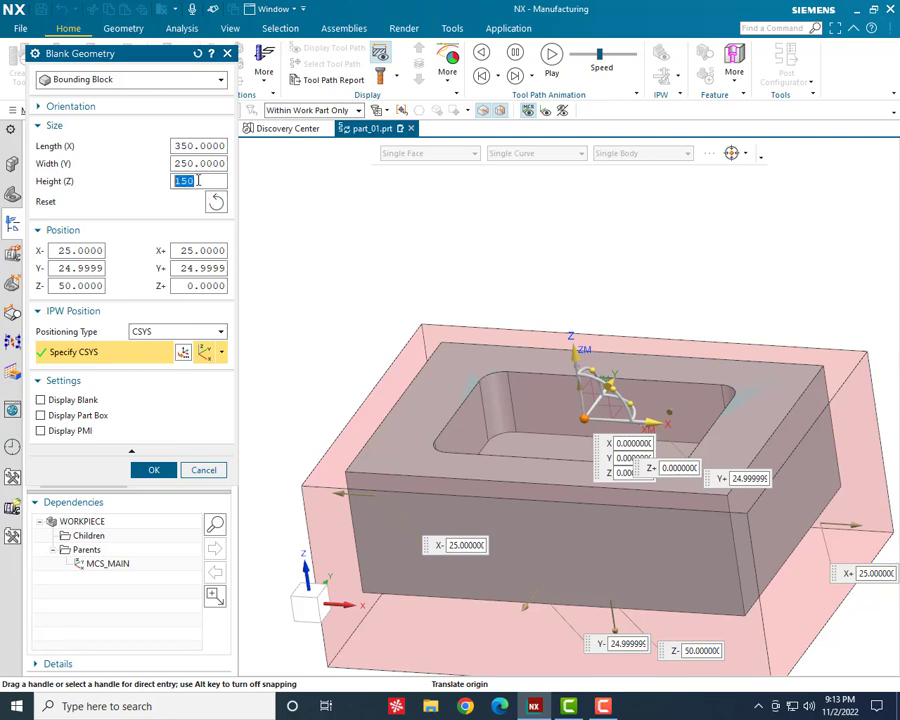
{"action": "type", "text": "100"}
{"action": "key", "text": "Return"}
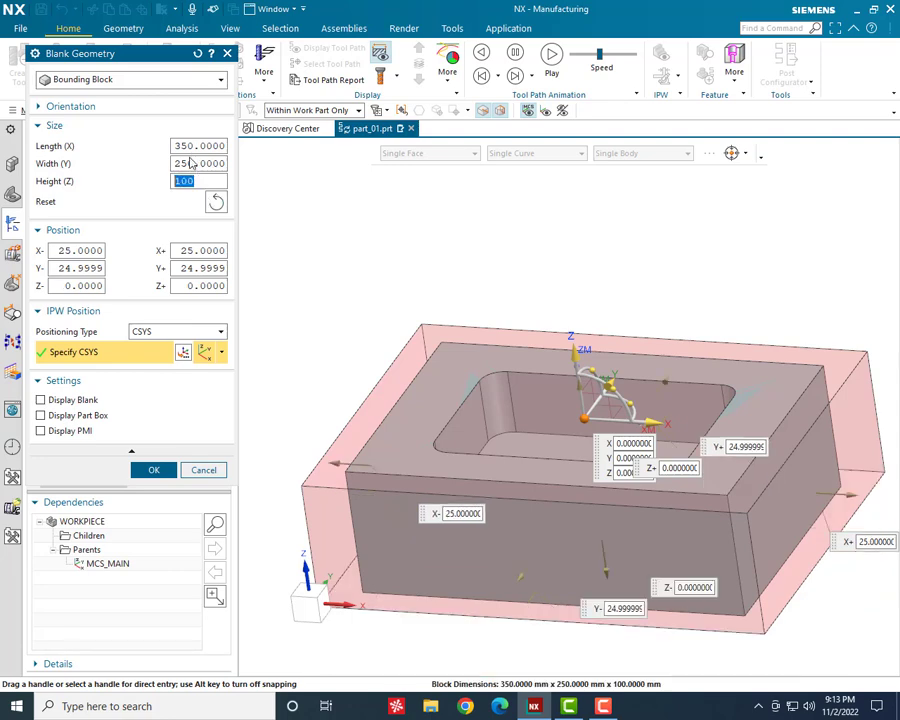
{"action": "double_click", "coordinate": [186, 163]}
{"action": "type", "text": "200"}
{"action": "key", "text": "Return"}
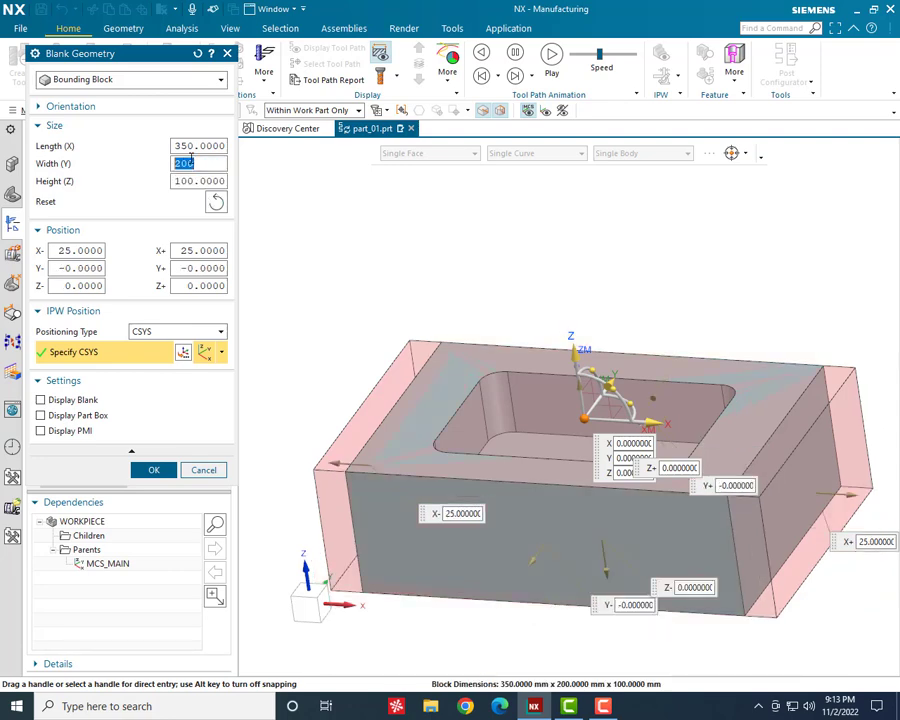
{"action": "double_click", "coordinate": [200, 146]}
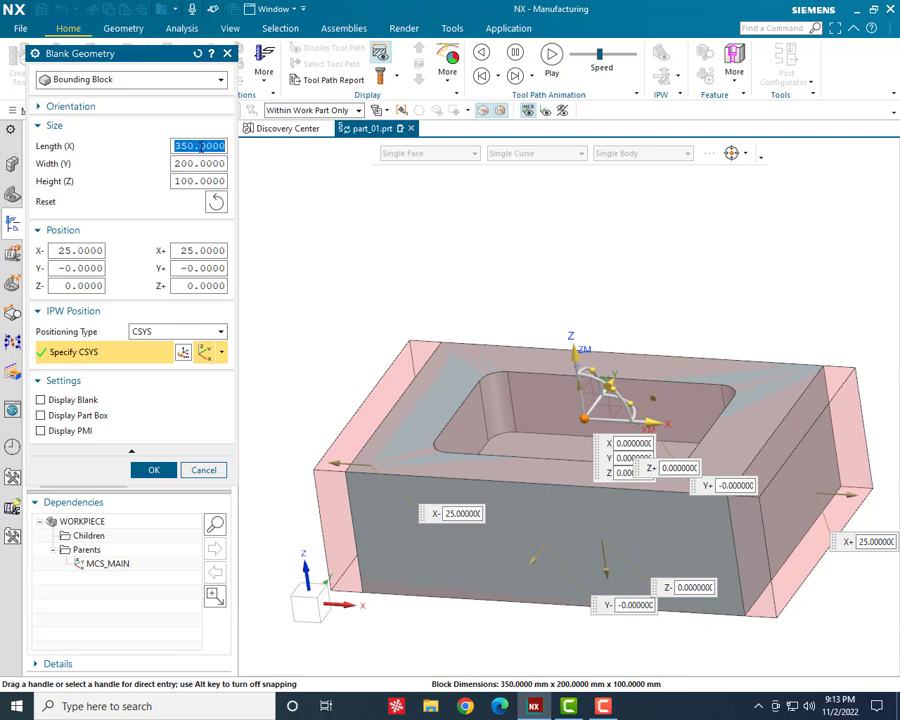
{"action": "type", "text": "300"}
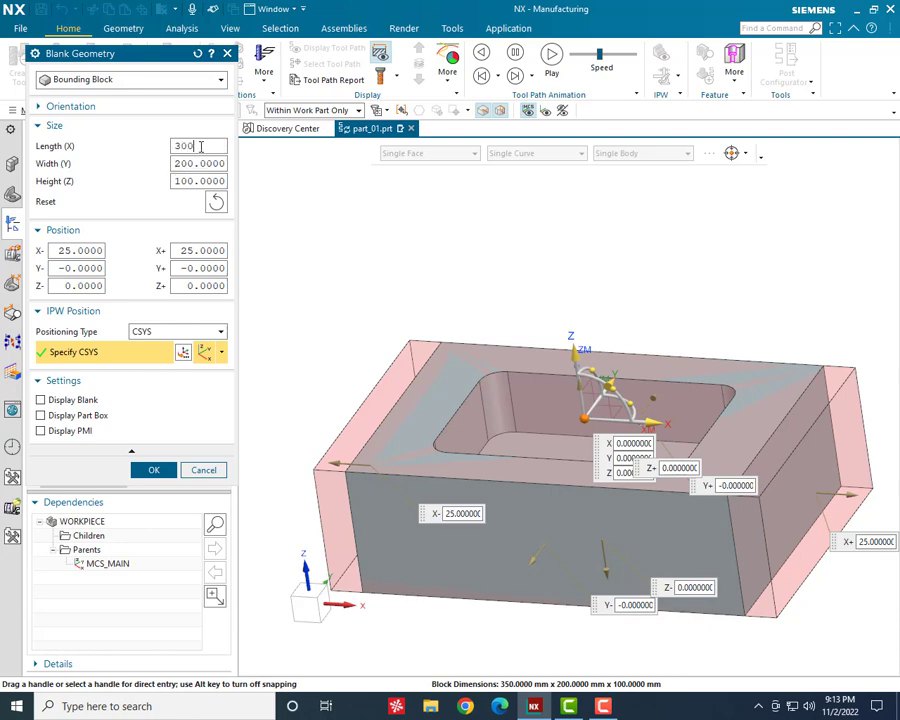
{"action": "left_click", "coordinate": [153, 472]}
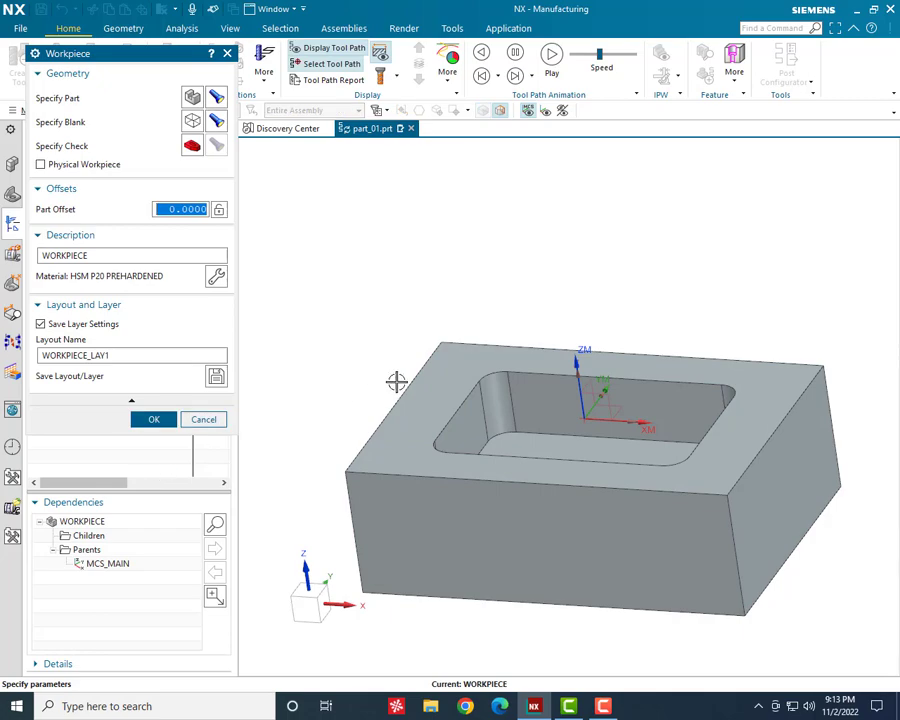
Display the specified blank and part geometry on the model to check them, and accept the workpiece definition.
{"action": "left_click", "coordinate": [217, 121]}
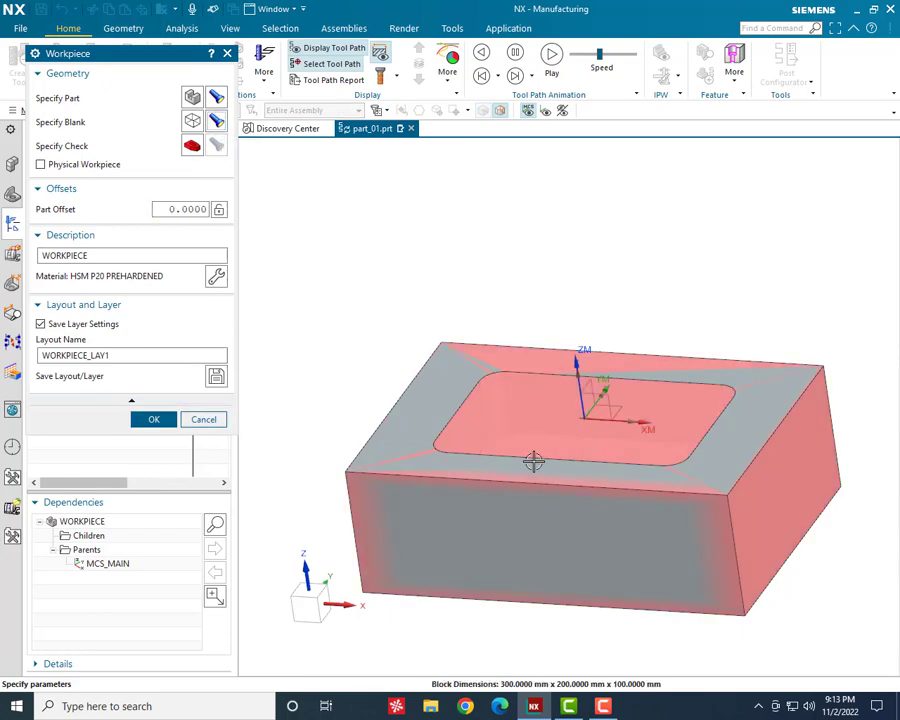
{"action": "mouse_move", "coordinate": [532, 460]}
{"action": "middle_mouse_down"}
{"action": "mouse_move", "coordinate": [536, 508]}
{"action": "mouse_move", "coordinate": [548, 443]}
{"action": "mouse_move", "coordinate": [538, 488]}
{"action": "mouse_move", "coordinate": [595, 430]}
{"action": "mouse_move", "coordinate": [601, 364]}
{"action": "mouse_move", "coordinate": [549, 482]}
{"action": "mouse_move", "coordinate": [504, 486]}
{"action": "mouse_move", "coordinate": [534, 488]}
{"action": "mouse_move", "coordinate": [532, 480]}
{"action": "middle_mouse_up"}
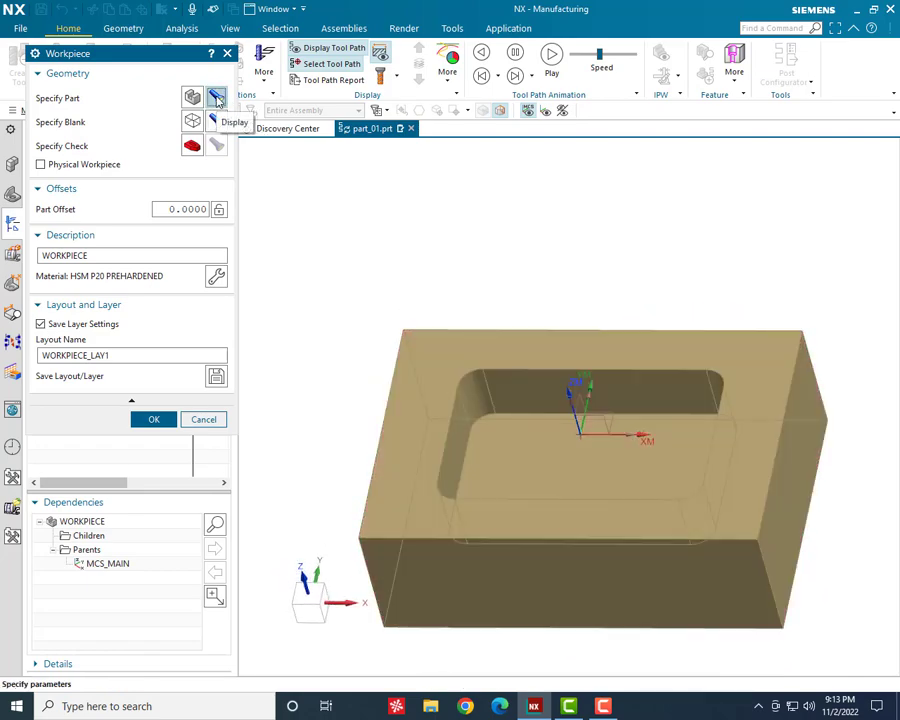
{"action": "left_click", "coordinate": [156, 420]}
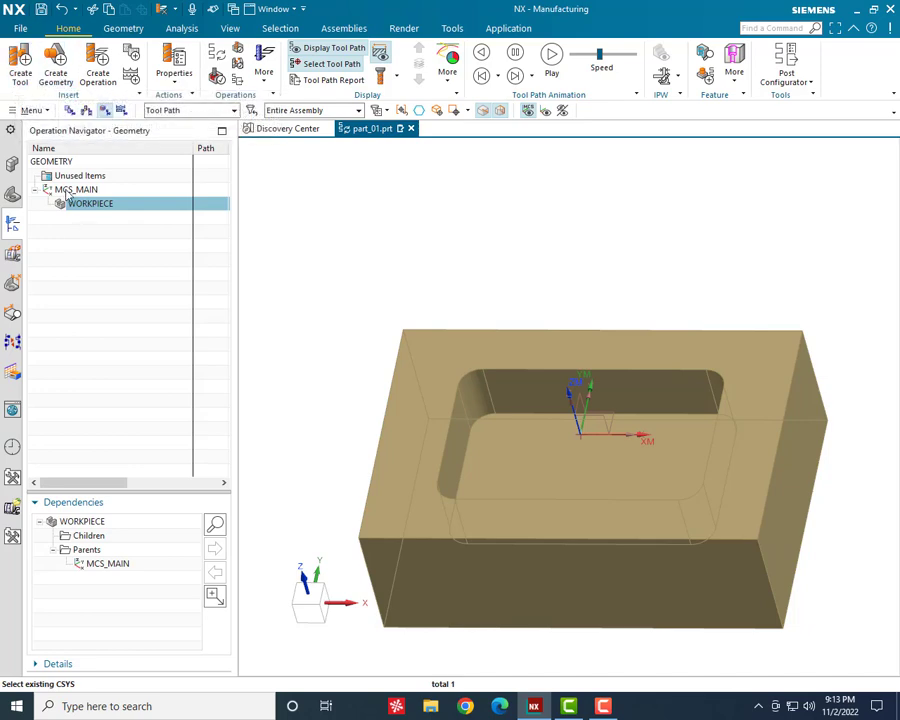
Start creating a new operation, move its dialog aside, and choose mill_planar as the operation type.
{"action": "left_click", "coordinate": [98, 78]}
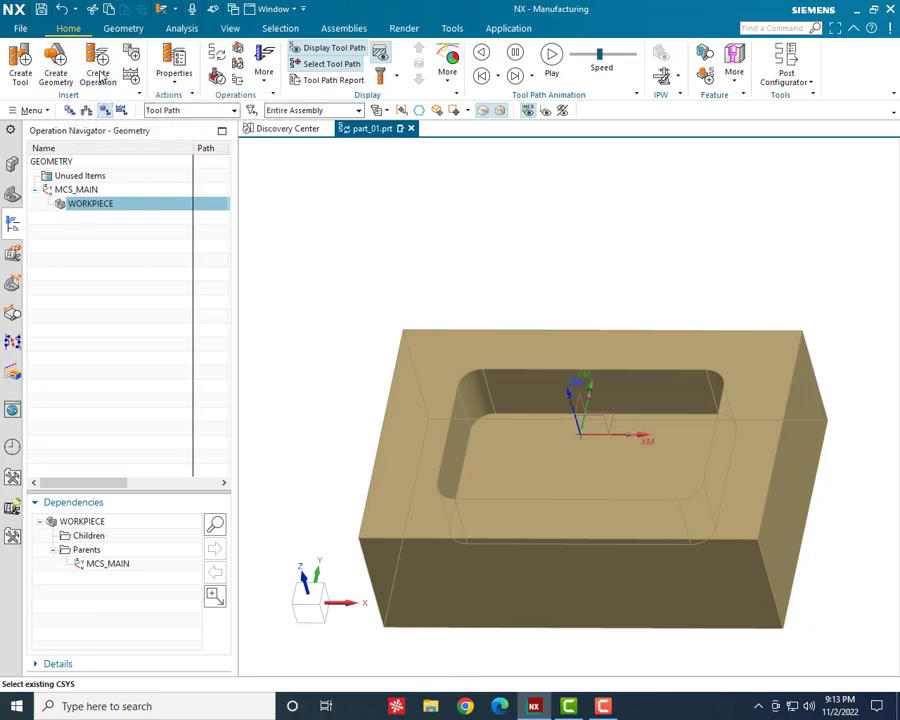
{"action": "left_click_drag", "start_coordinate": [137, 53], "coordinate": [222, 129]}
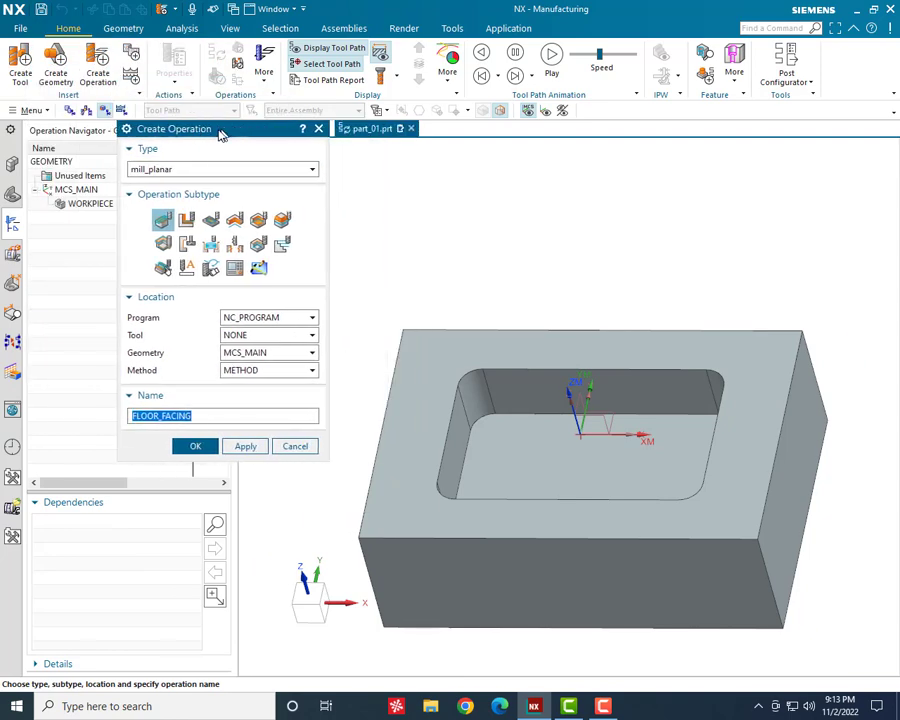
{"action": "left_click", "coordinate": [198, 171]}
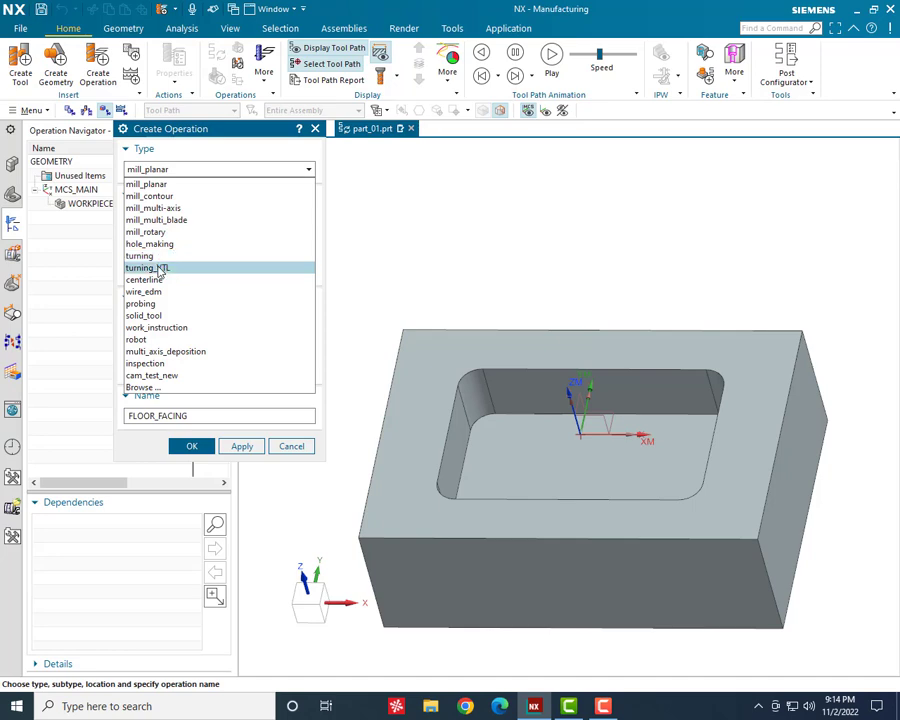
{"action": "left_click", "coordinate": [174, 176]}
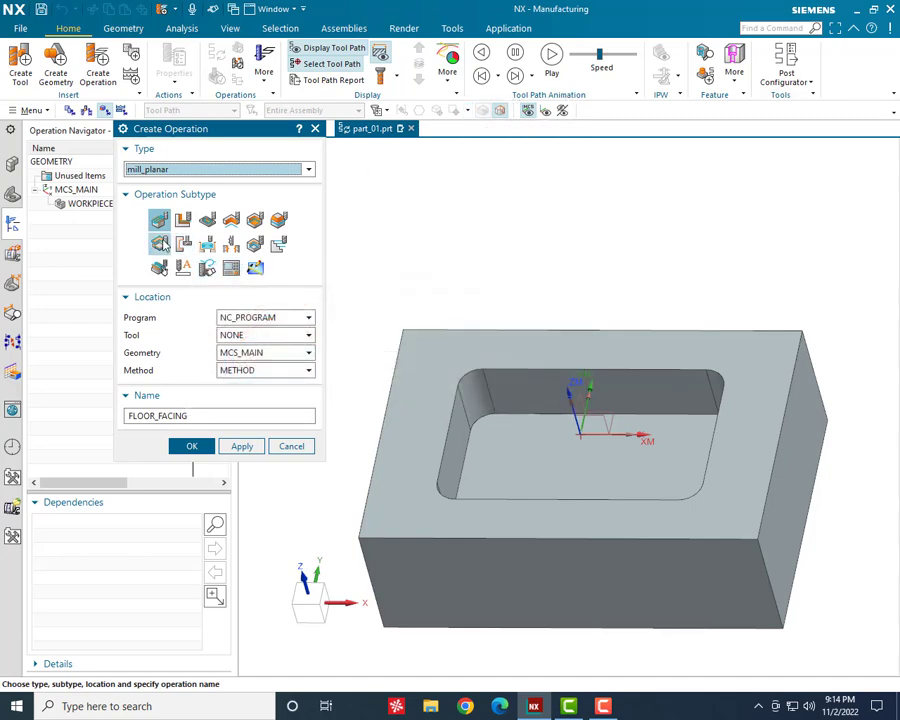
{"action": "left_click", "coordinate": [148, 170]}
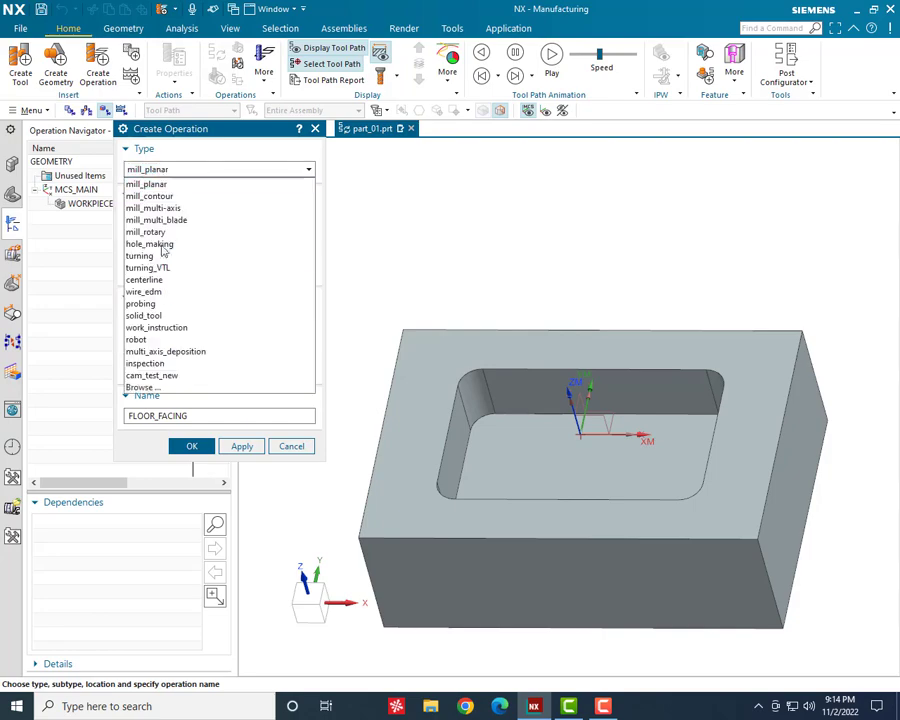
{"action": "left_click", "coordinate": [173, 187]}
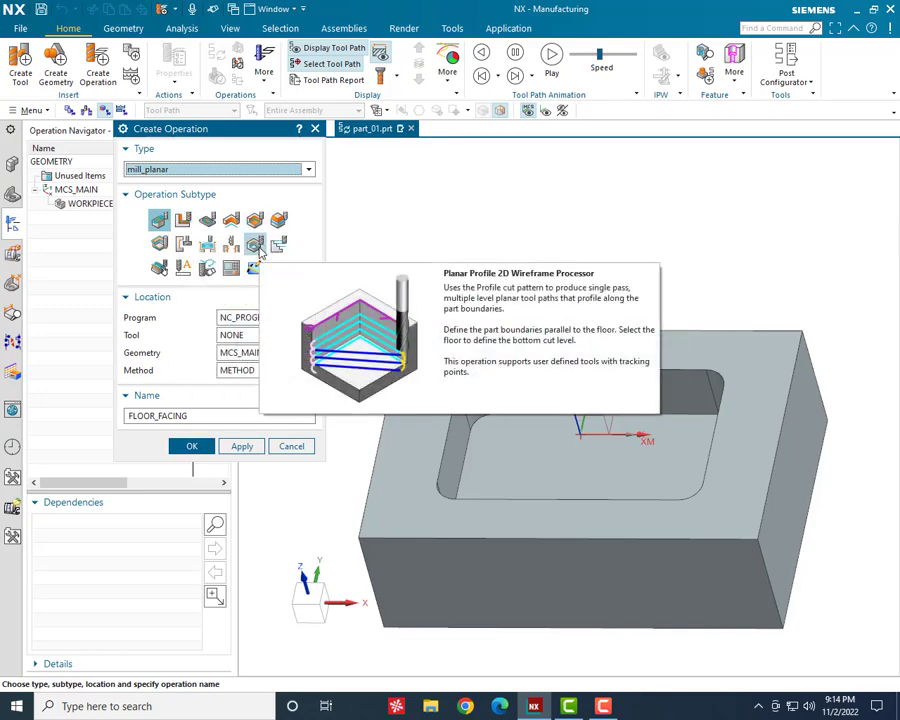
{"action": "left_click", "coordinate": [187, 170]}
{"action": "left_click", "coordinate": [160, 191]}
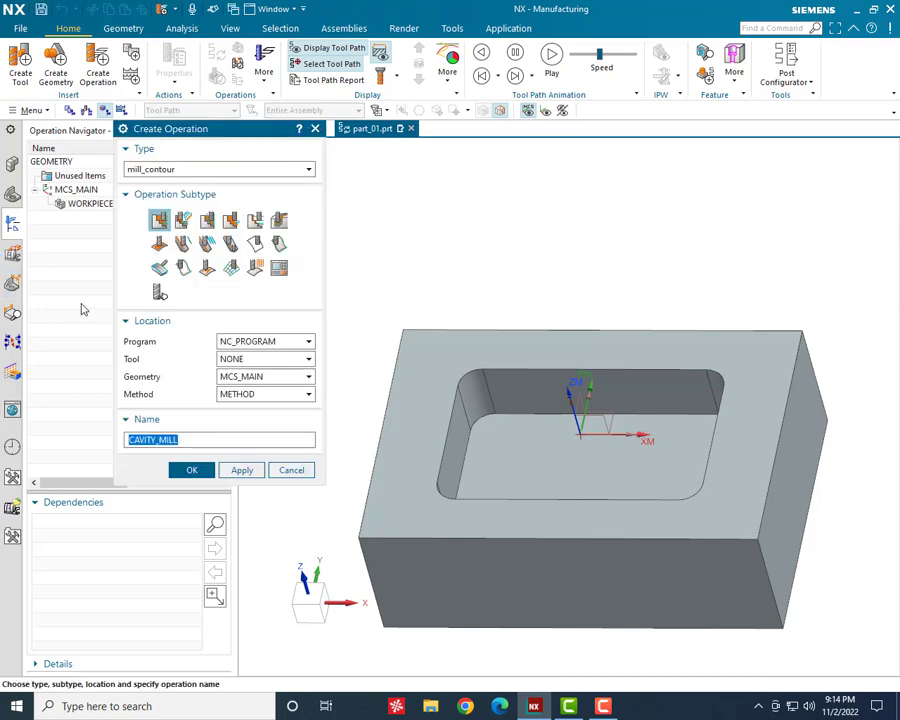
{"action": "left_click", "coordinate": [154, 170]}
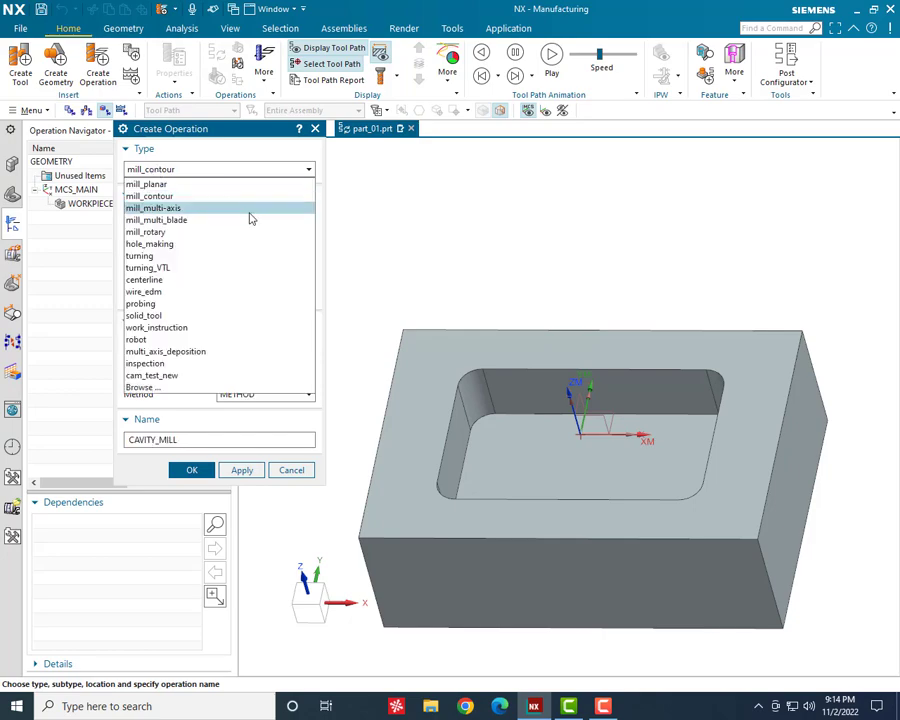
{"action": "left_click", "coordinate": [198, 188]}
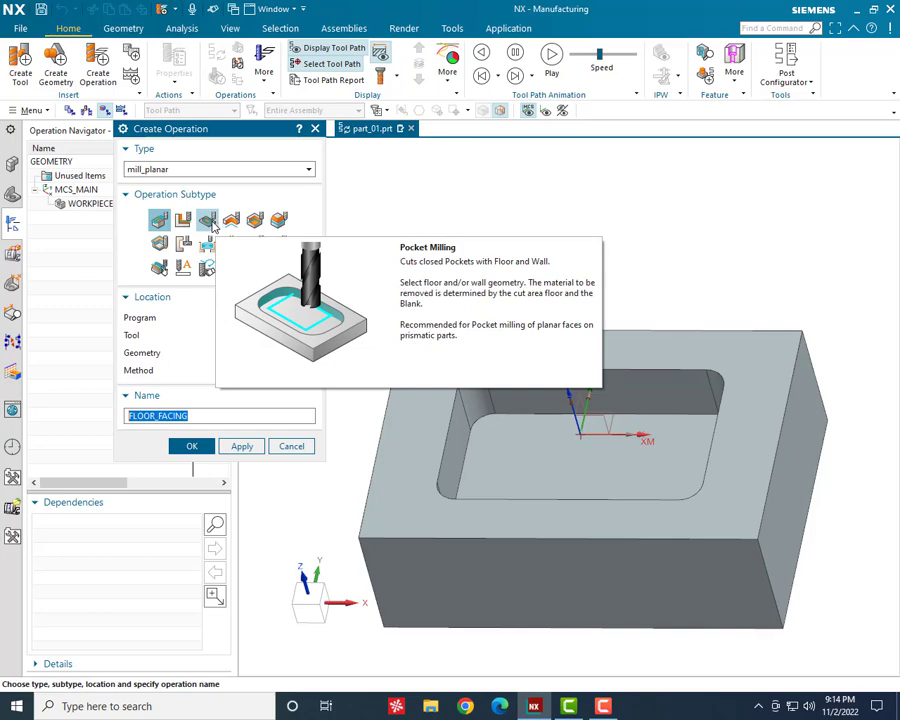
Choose mill_contour as the operation type and Cavity Mill as its subtype.
{"action": "left_click", "coordinate": [160, 170]}
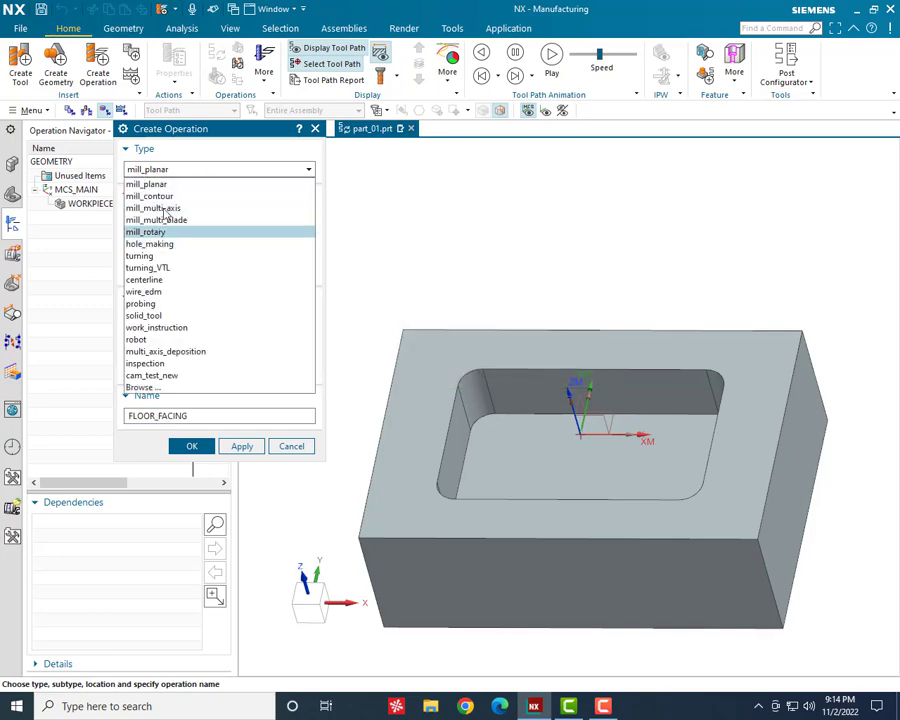
{"action": "left_click", "coordinate": [165, 198]}
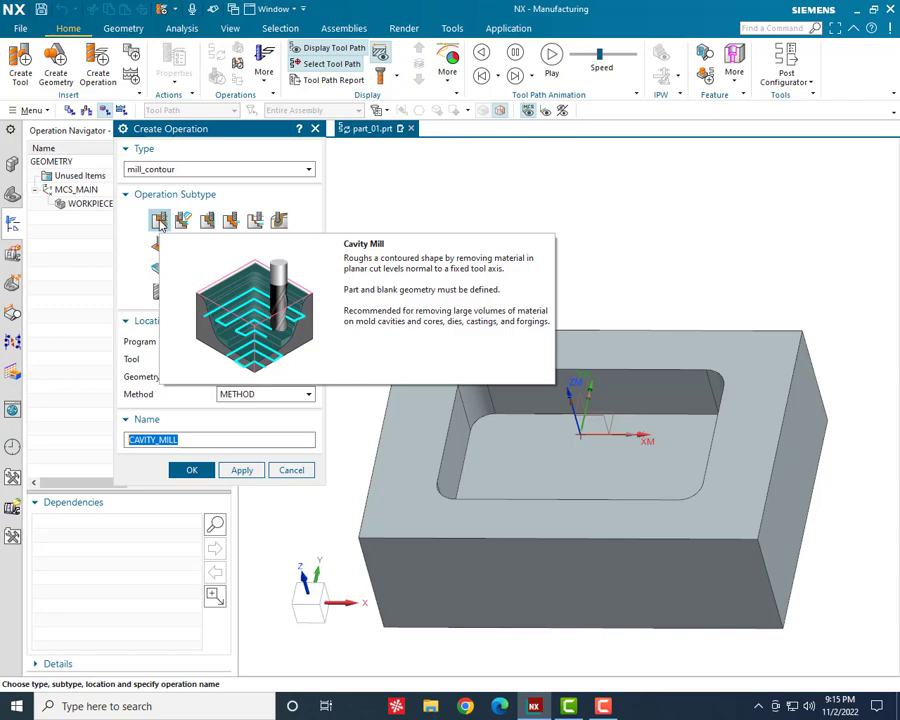
{"action": "left_click", "coordinate": [160, 224]}
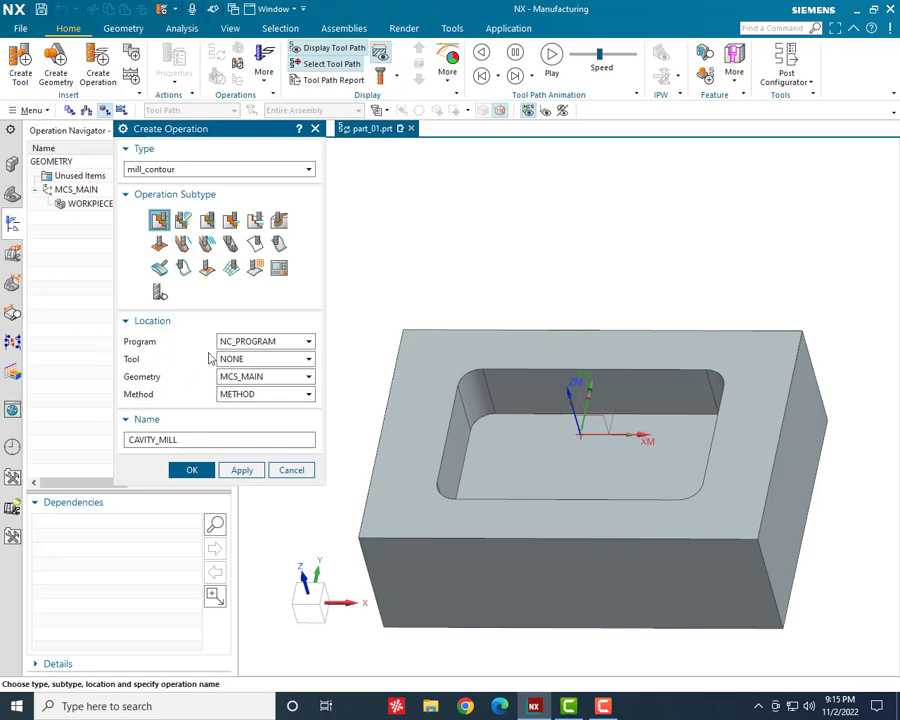
Assign the cavity mill operation to the PROGRAM group, leaving the tool as NONE.
{"action": "left_click", "coordinate": [262, 344]}
{"action": "left_click", "coordinate": [262, 344]}
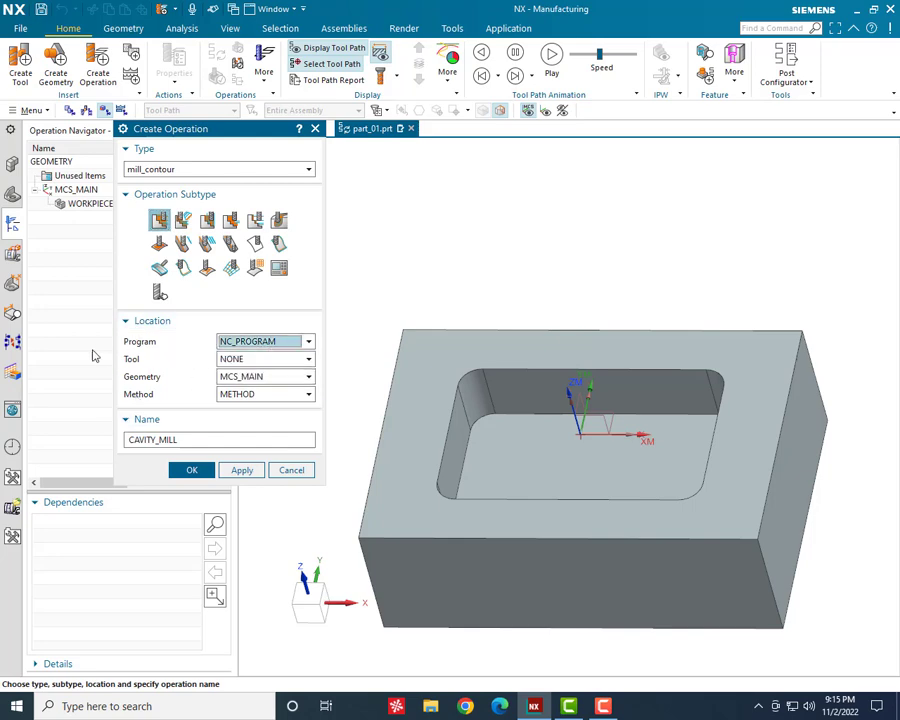
{"action": "left_click", "coordinate": [257, 341]}
{"action": "left_click", "coordinate": [250, 380]}
{"action": "left_click", "coordinate": [263, 360]}
{"action": "left_click", "coordinate": [255, 362]}
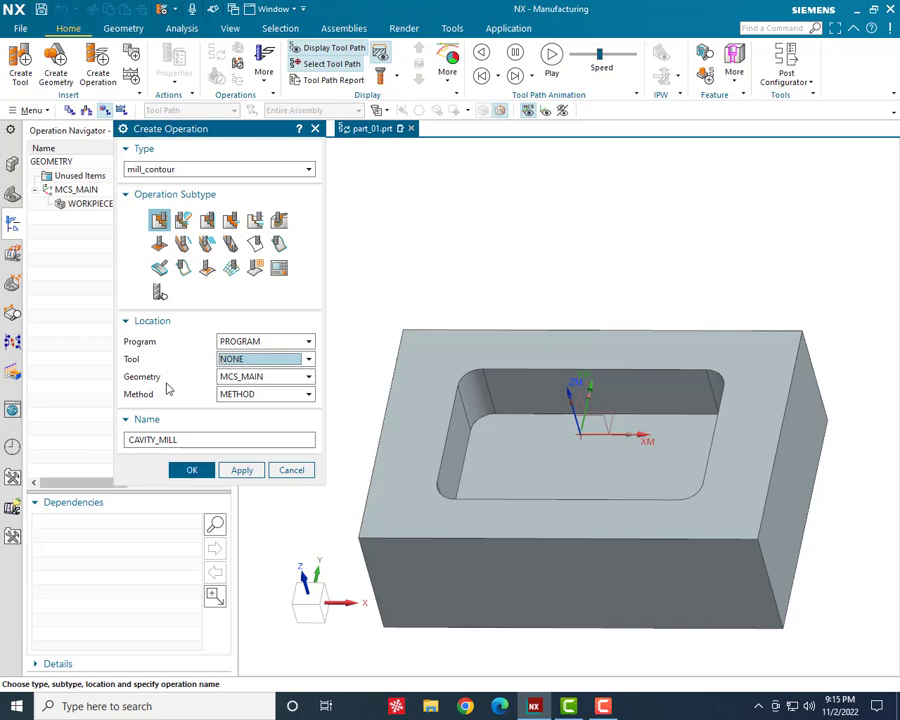
Move the dialog off the operation navigator, and set the operation's geometry to WORKPIECE and its method to MILL_ROUGH.
{"action": "left_click_drag", "start_coordinate": [251, 129], "coordinate": [376, 130]}
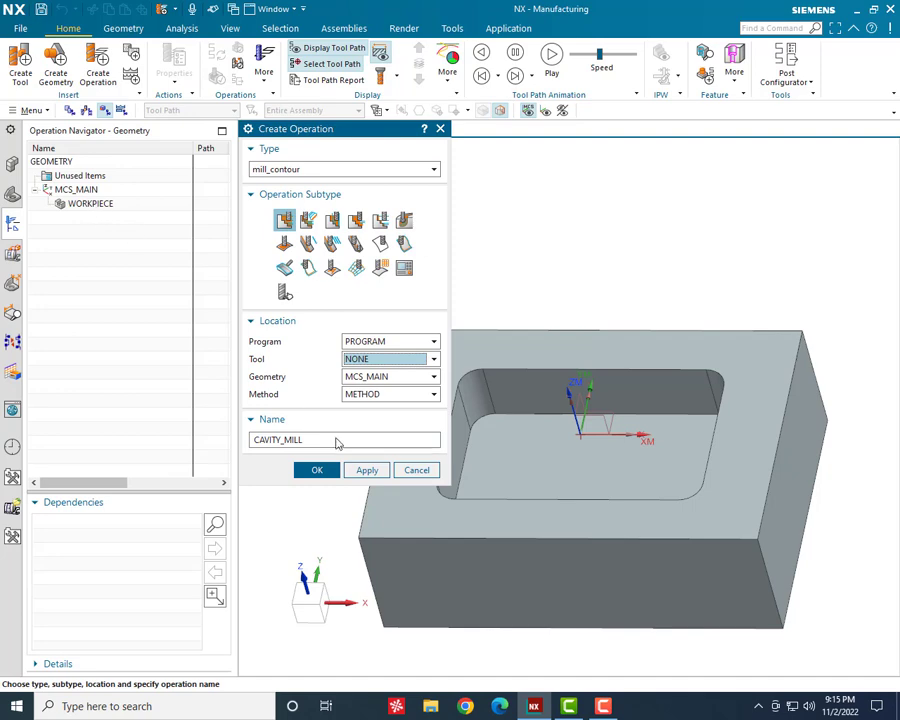
{"action": "left_click", "coordinate": [381, 376]}
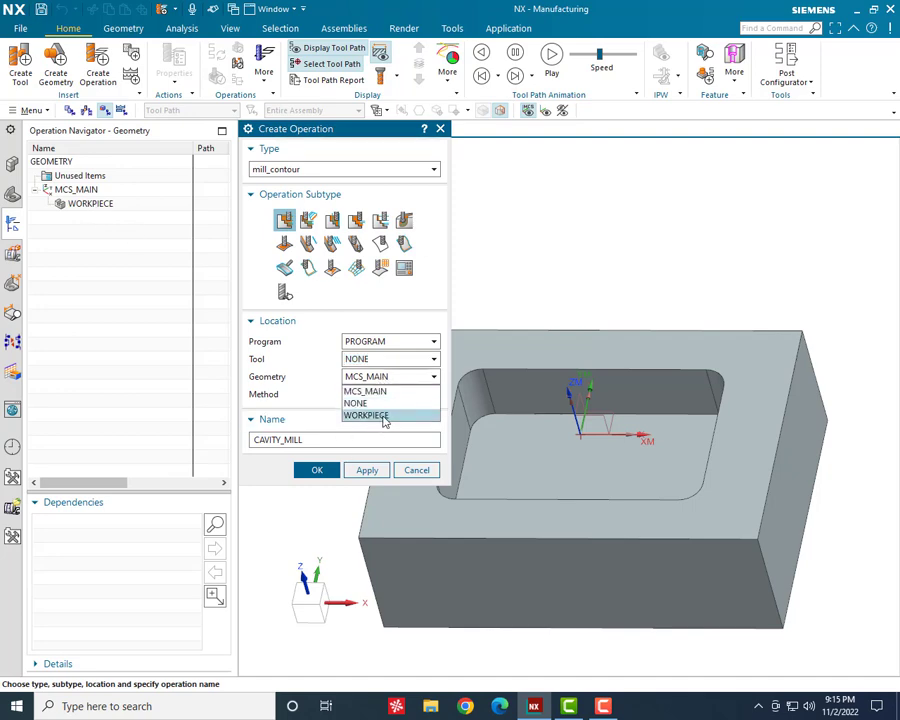
{"action": "left_click", "coordinate": [384, 418]}
{"action": "left_click", "coordinate": [373, 399]}
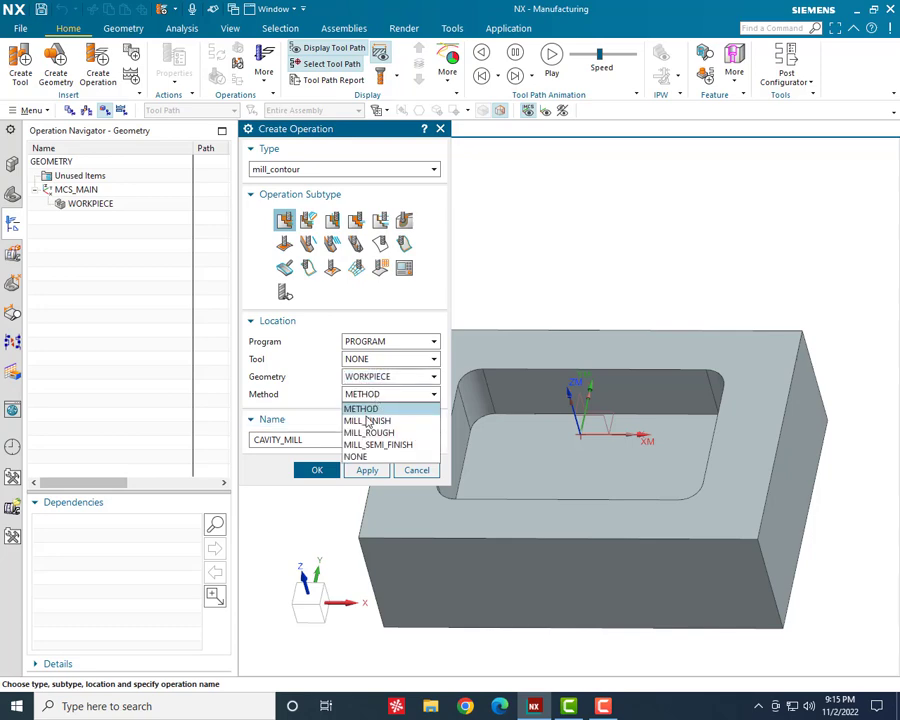
{"action": "left_click", "coordinate": [385, 434]}
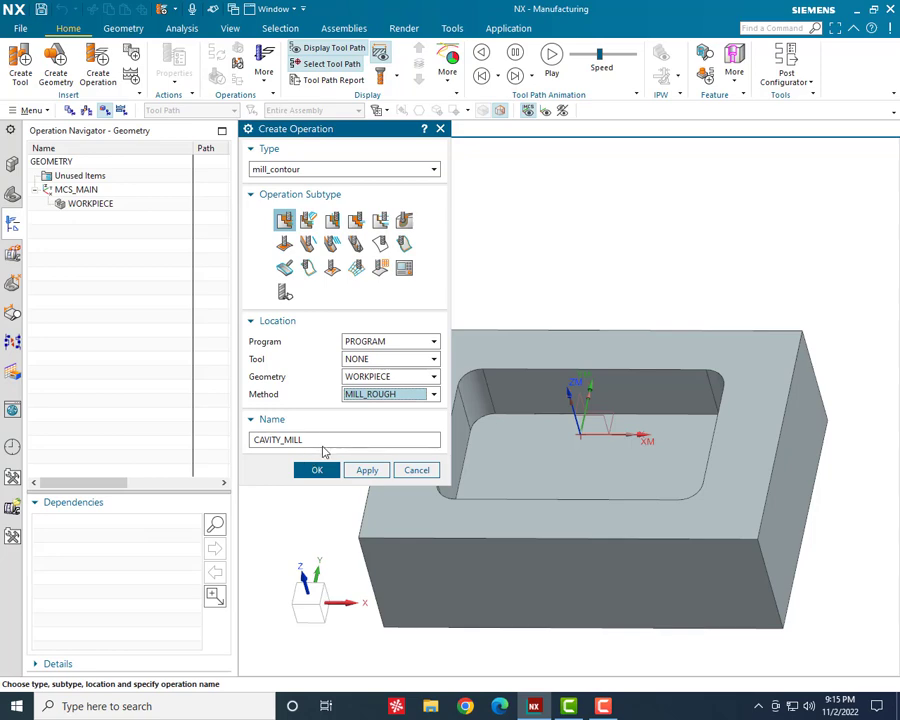
Name the cavity mill operation roughing and create it.
{"action": "double_click", "coordinate": [322, 438]}
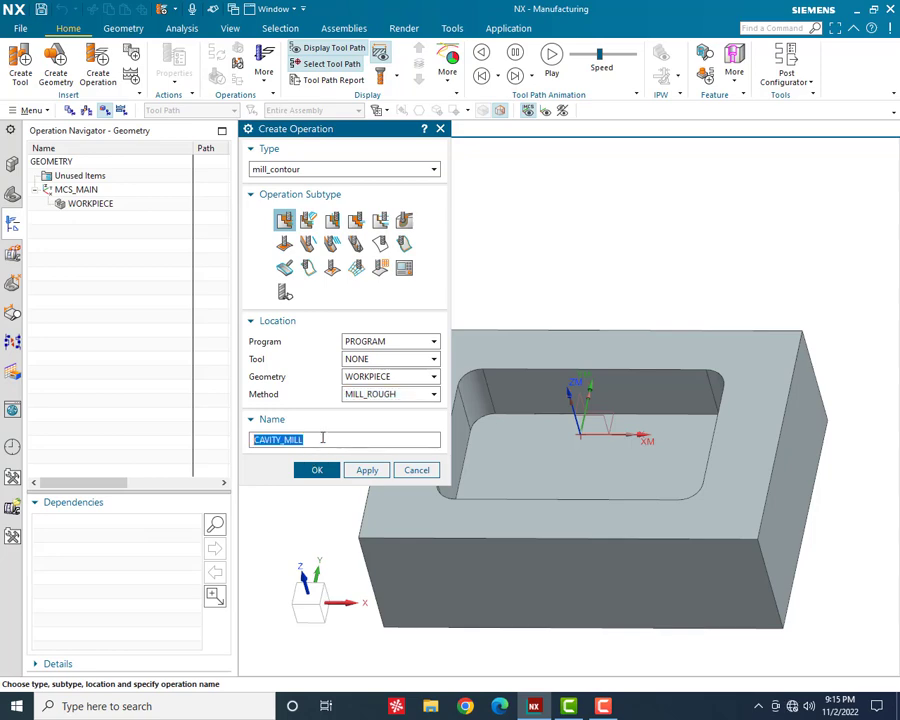
{"action": "type", "text": "roughing"}
{"action": "key", "text": "Return"}
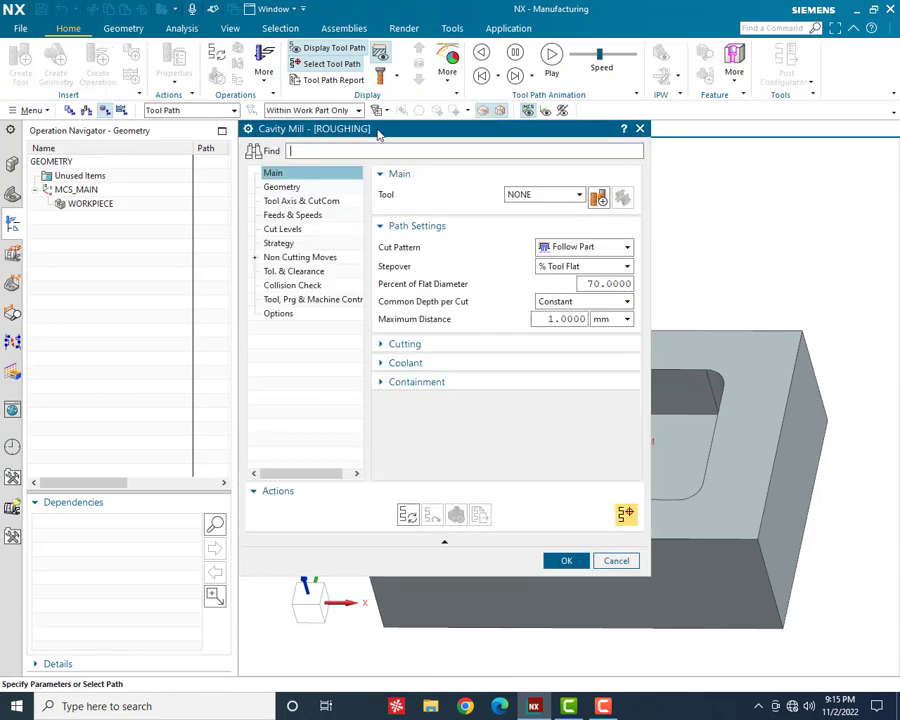
Reposition the Cavity Mill dialog and look through its Geometry and Tool Axis & CutCom settings before returning to the main settings.
{"action": "left_click_drag", "start_coordinate": [378, 134], "coordinate": [165, 134]}
{"action": "scroll", "coordinate": [698, 410], "scroll_direction": "down", "scroll_amount": 2}
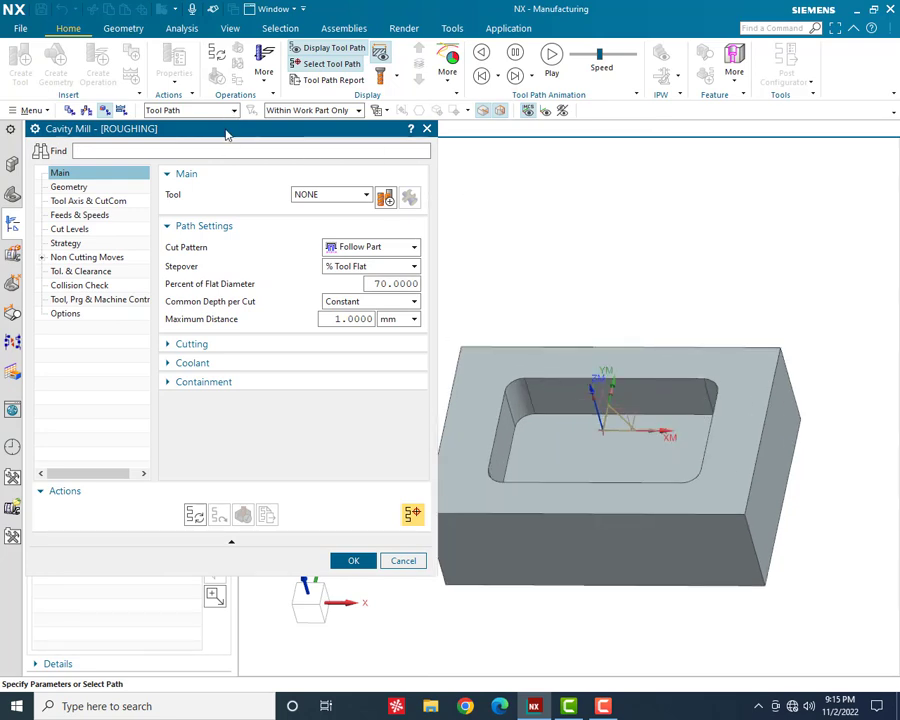
{"action": "left_click_drag", "start_coordinate": [227, 134], "coordinate": [317, 134]}
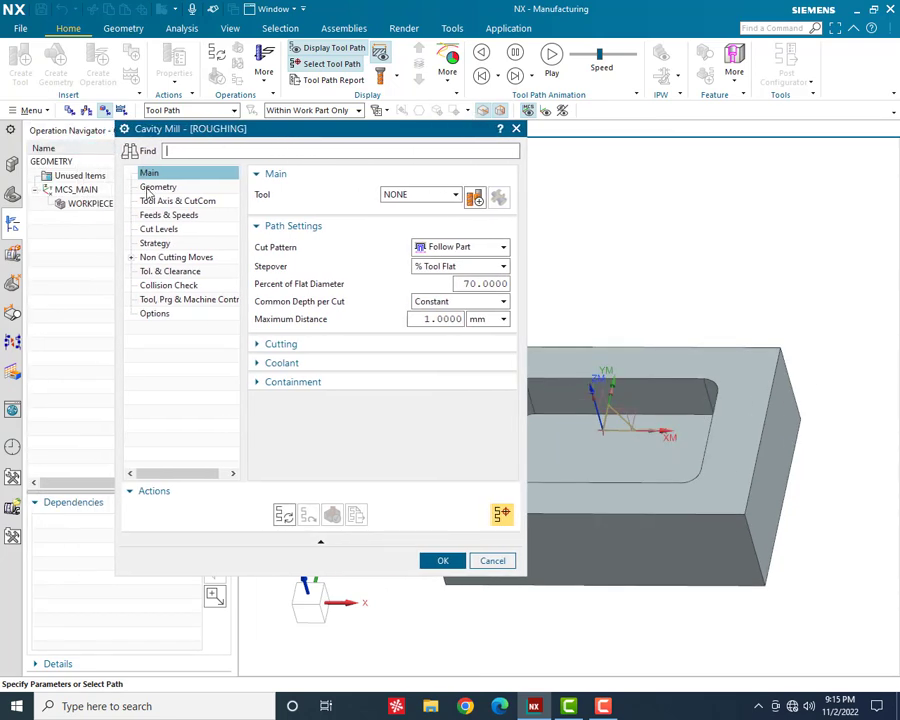
{"action": "left_click", "coordinate": [150, 188]}
{"action": "left_click", "coordinate": [146, 201]}
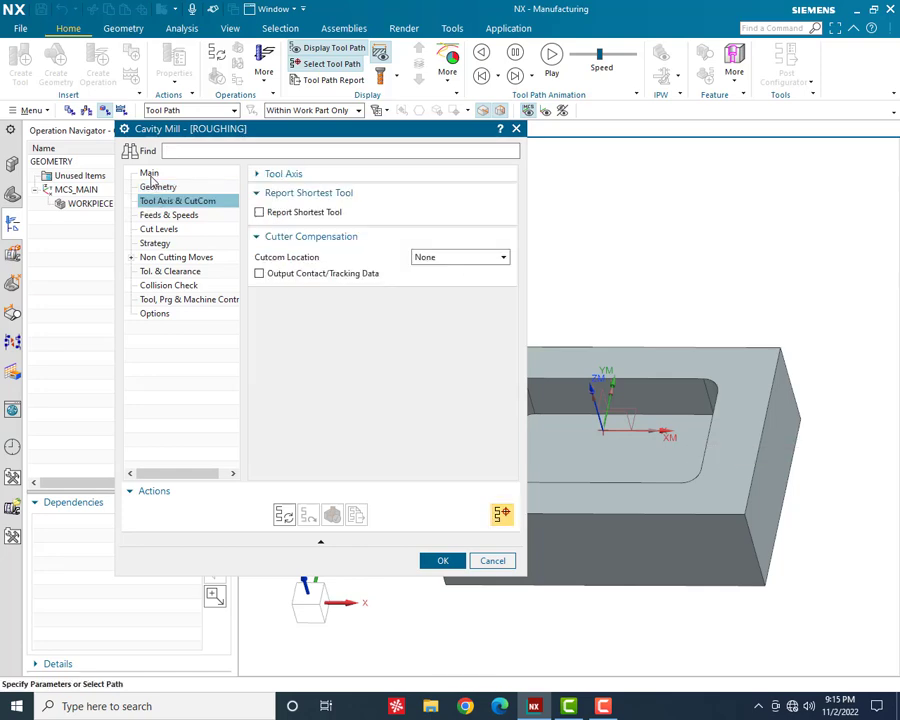
{"action": "left_click", "coordinate": [149, 174]}
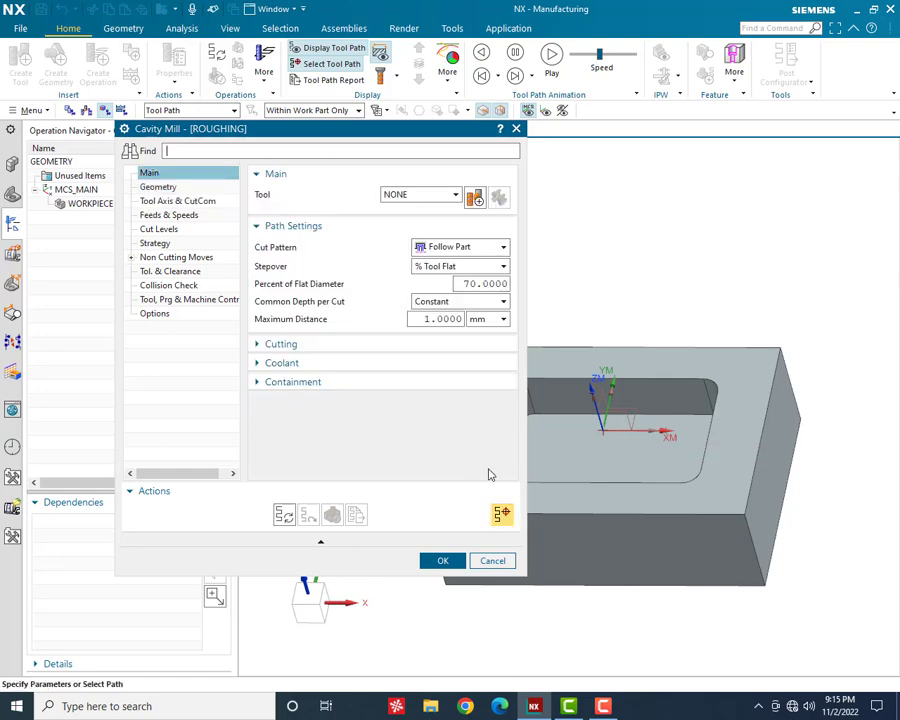
Create a new tool of the MILL subtype named 16em for the roughing operation.
{"action": "left_click", "coordinate": [405, 197]}
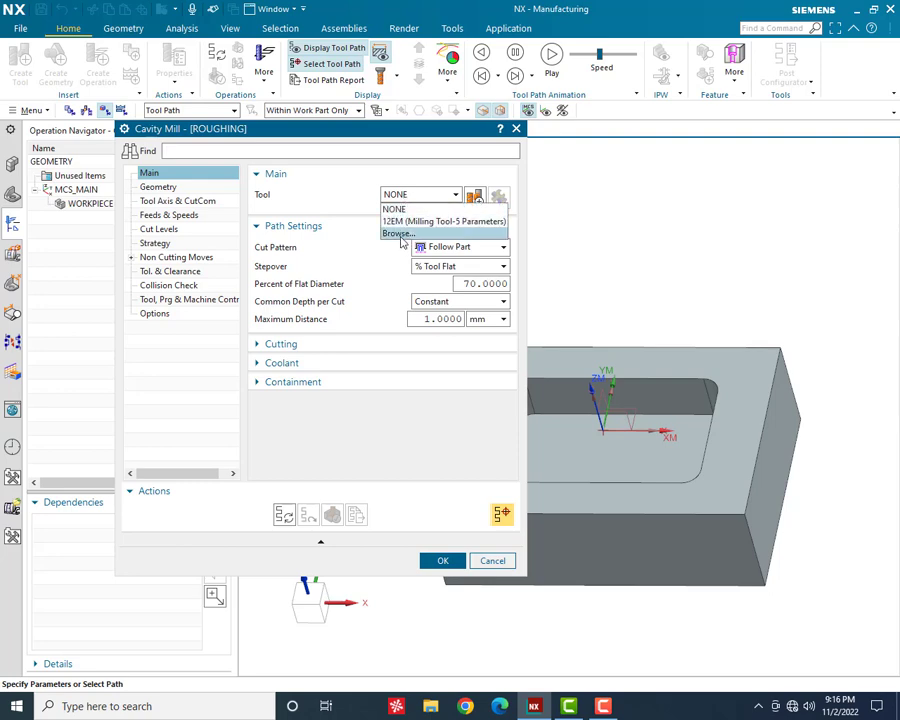
{"action": "left_click", "coordinate": [450, 194]}
{"action": "left_click", "coordinate": [430, 196]}
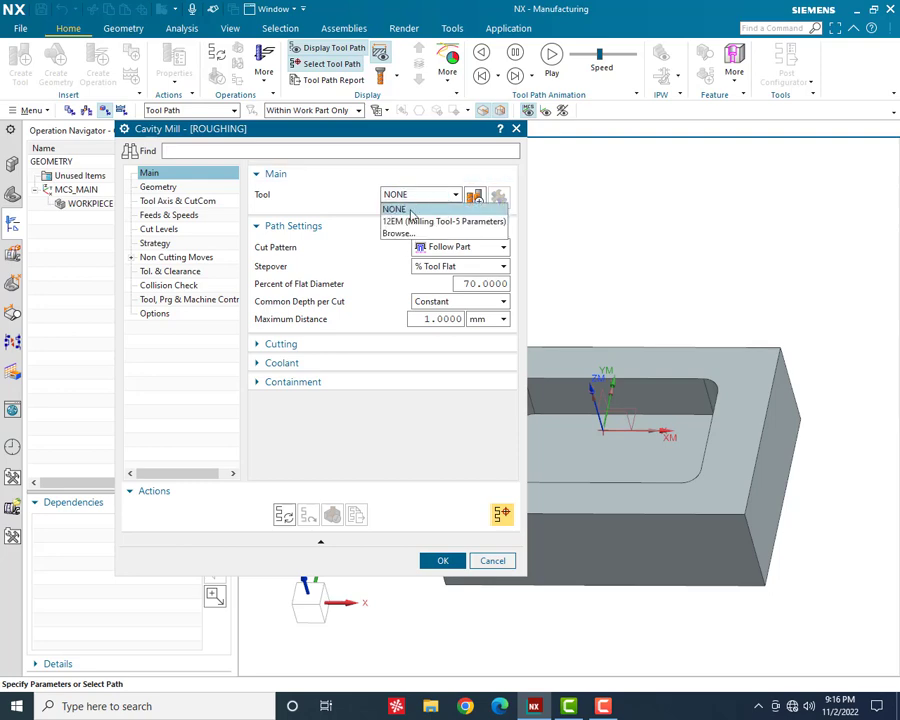
{"action": "left_click", "coordinate": [474, 196]}
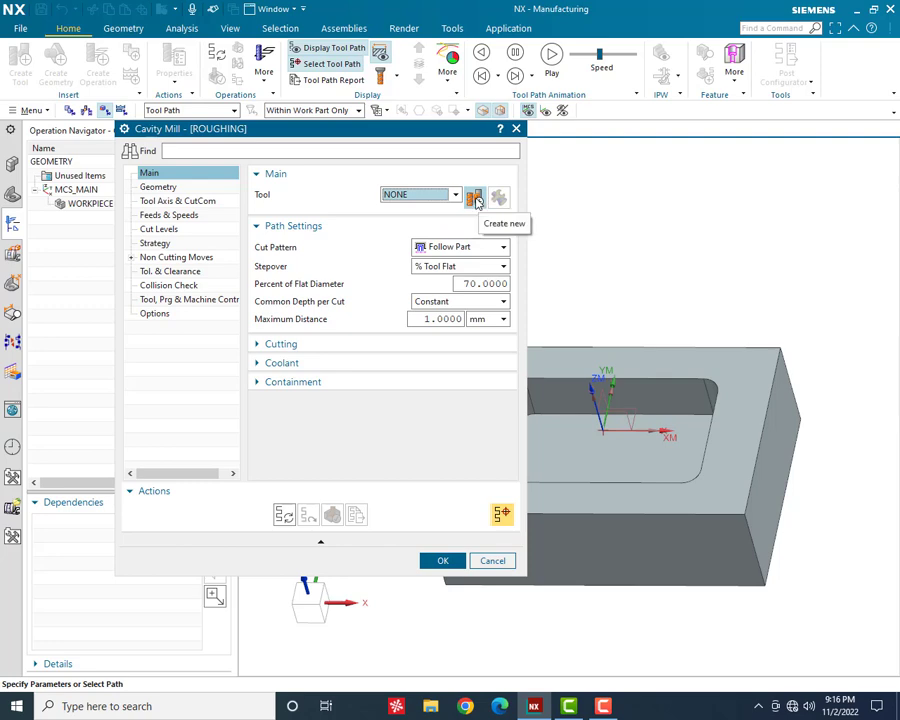
{"action": "left_click", "coordinate": [474, 198]}
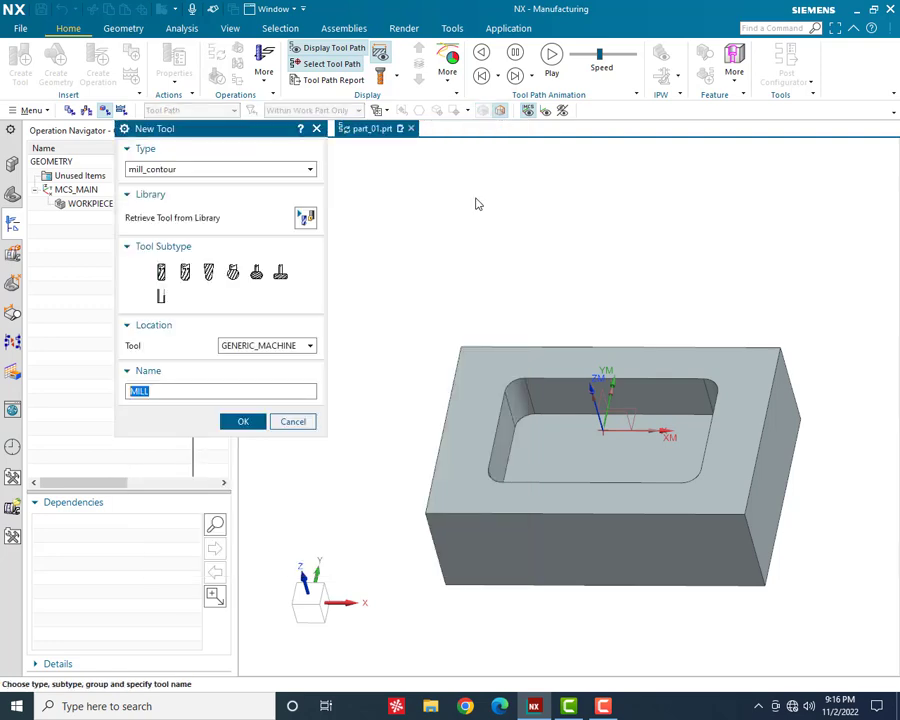
{"action": "left_click_drag", "start_coordinate": [185, 137], "coordinate": [272, 169]}
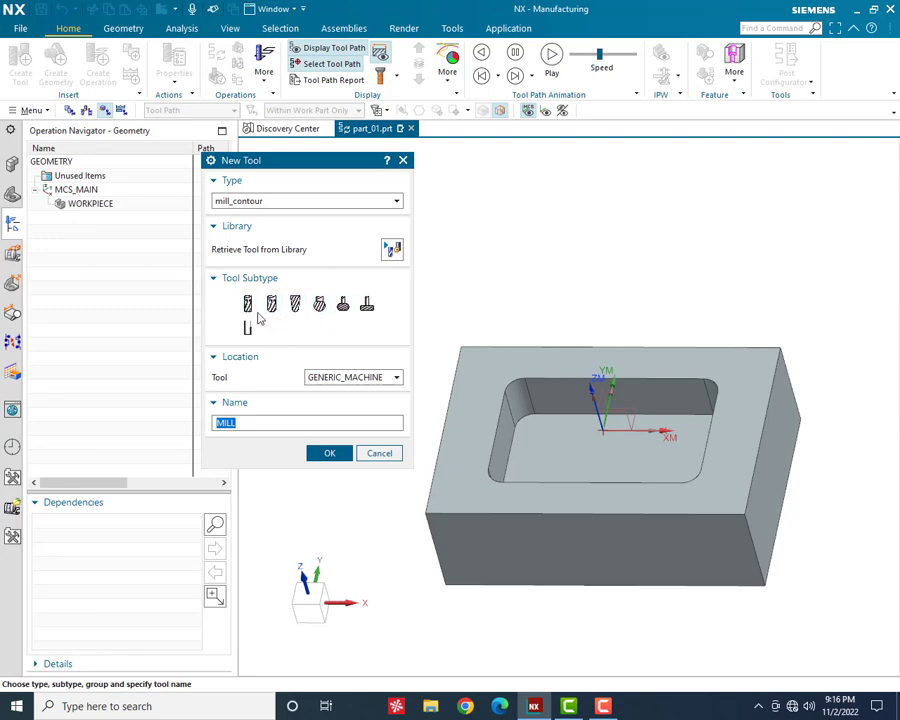
{"action": "left_click", "coordinate": [261, 416]}
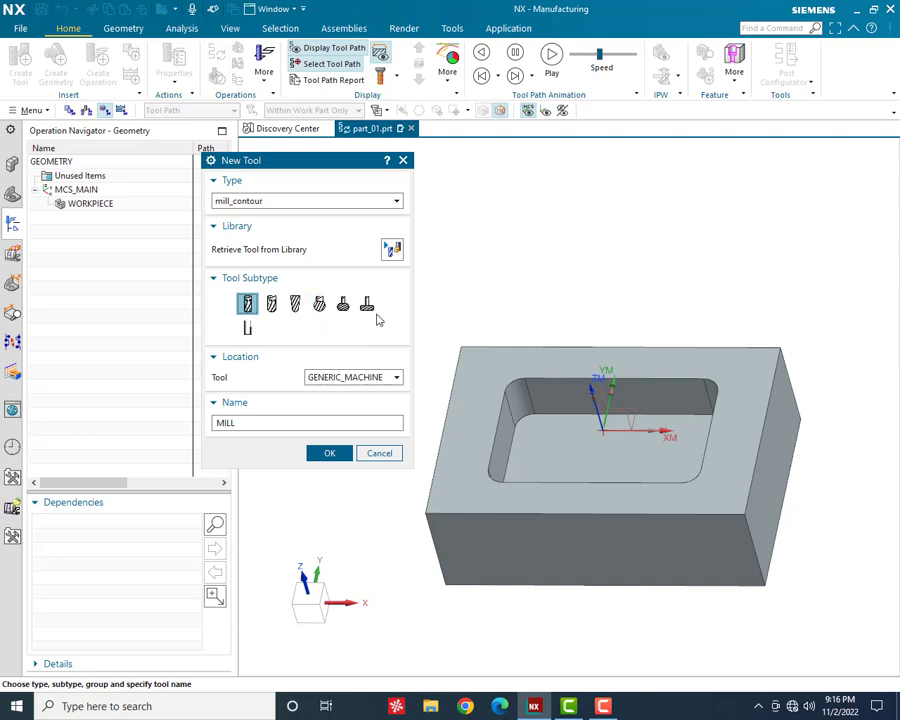
{"action": "double_click", "coordinate": [248, 422]}
{"action": "type", "text": "16em"}
{"action": "left_click", "coordinate": [328, 453]}
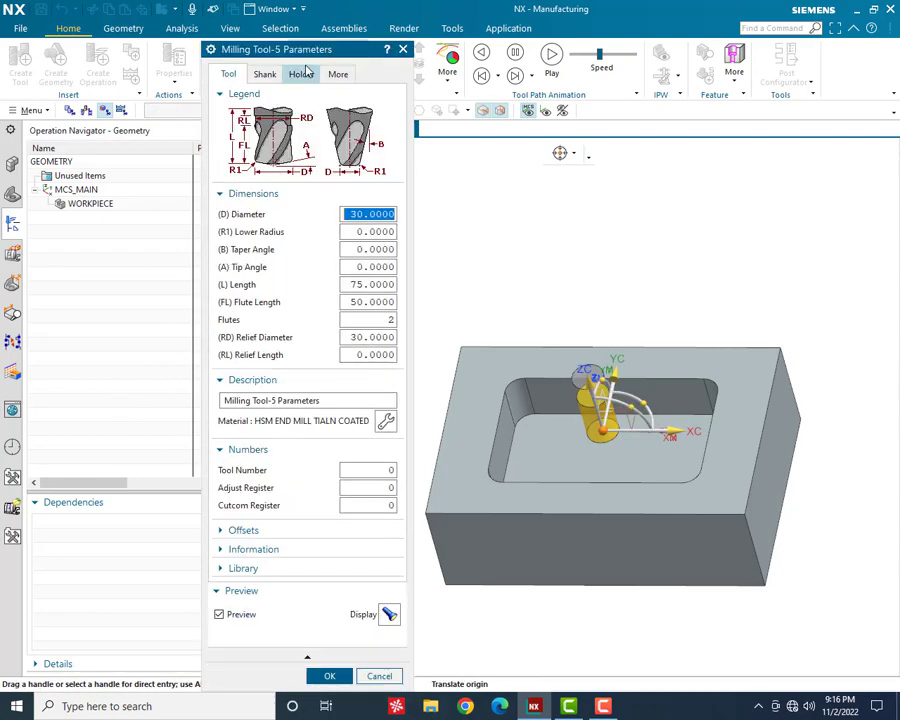
Move the tool preview off the part, and set the tool's diameter to 16 and its flutes to 4.
{"action": "left_click_drag", "start_coordinate": [308, 51], "coordinate": [226, 54]}
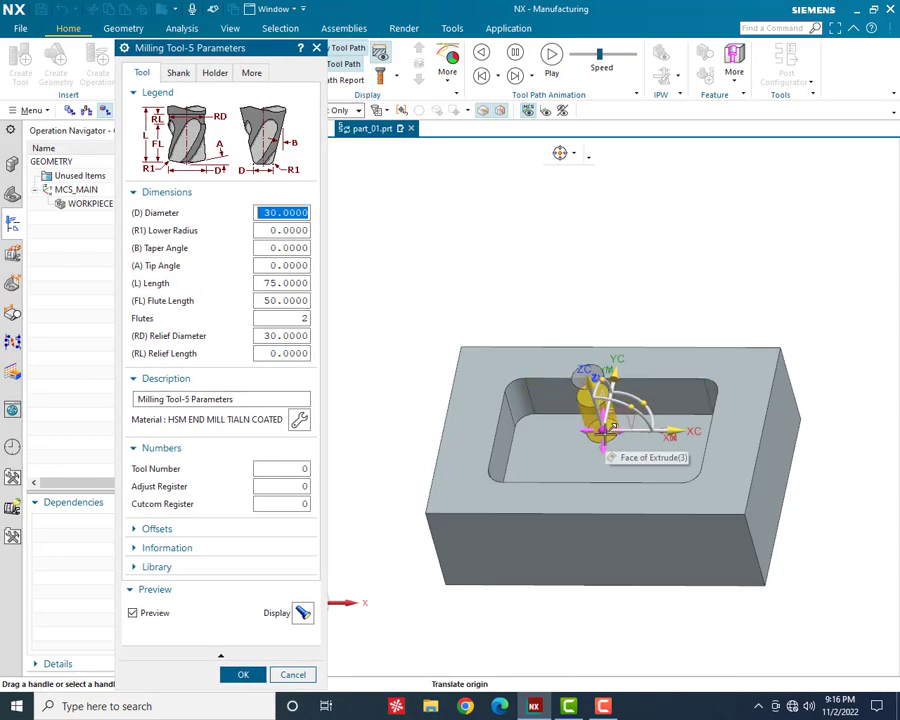
{"action": "left_click_drag", "start_coordinate": [603, 431], "coordinate": [490, 292]}
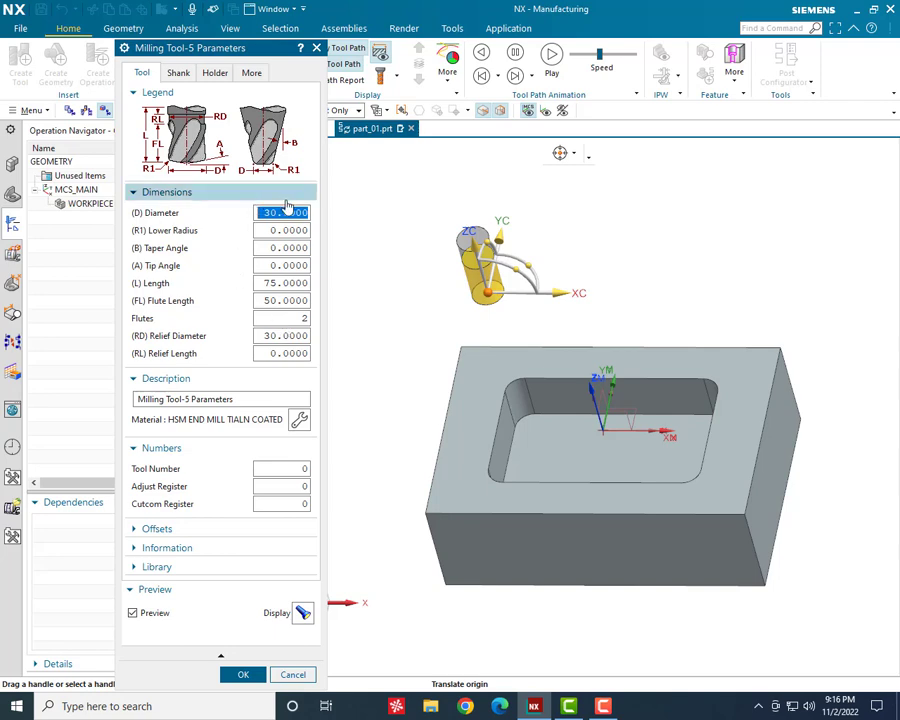
{"action": "type", "text": "6"}
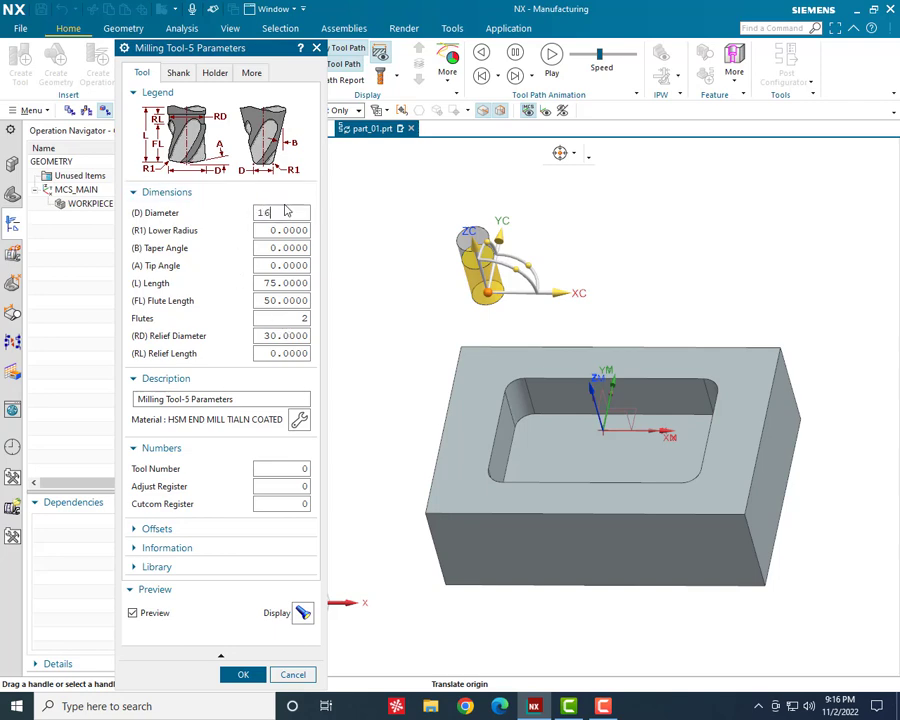
{"action": "left_click", "coordinate": [293, 283]}
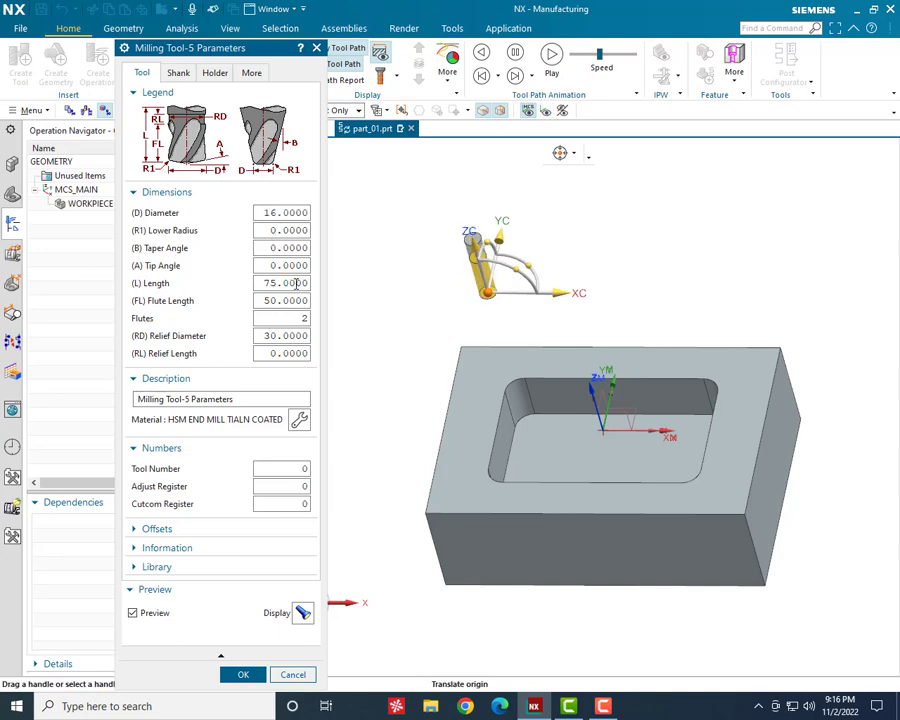
{"action": "left_click", "coordinate": [293, 318]}
{"action": "type", "text": "4"}
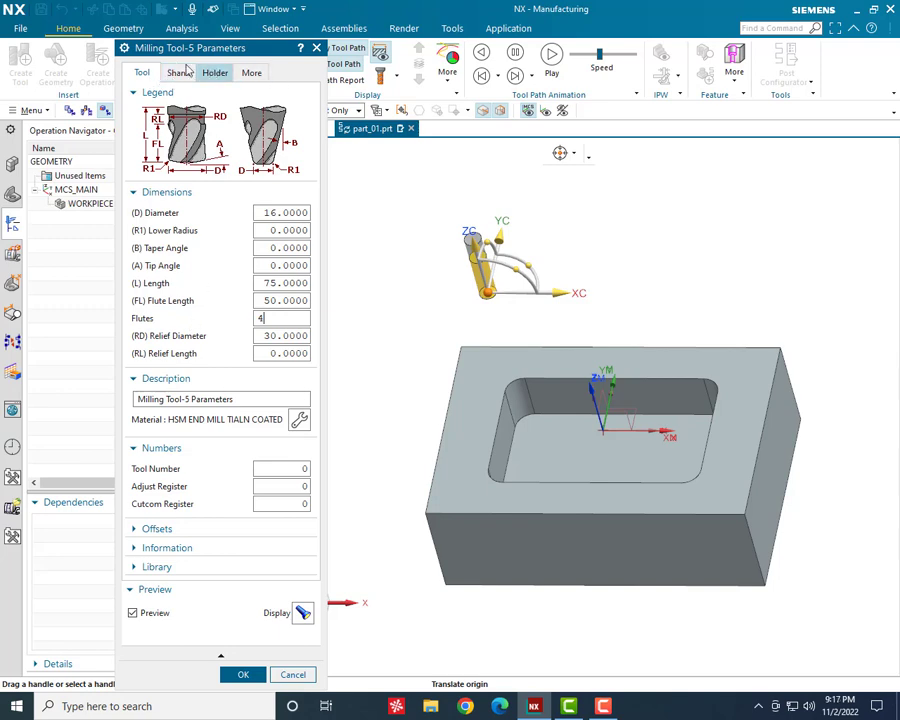
Search the holder library for Milling_Drilling holders to add to the 16 mm end mill.
{"action": "left_click", "coordinate": [215, 72]}
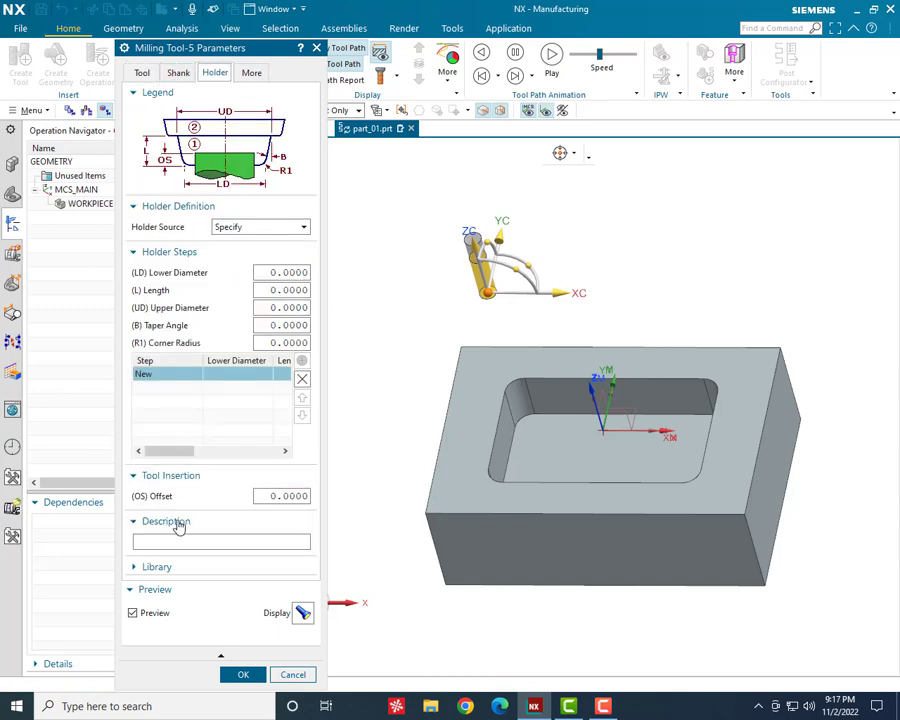
{"action": "left_click", "coordinate": [156, 567]}
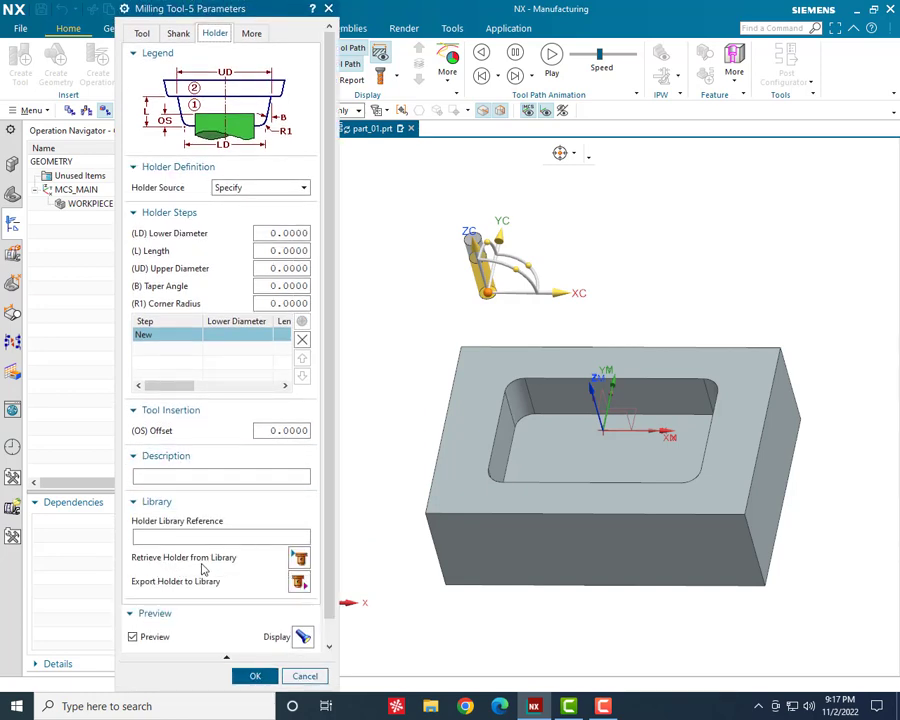
{"action": "left_click", "coordinate": [301, 559]}
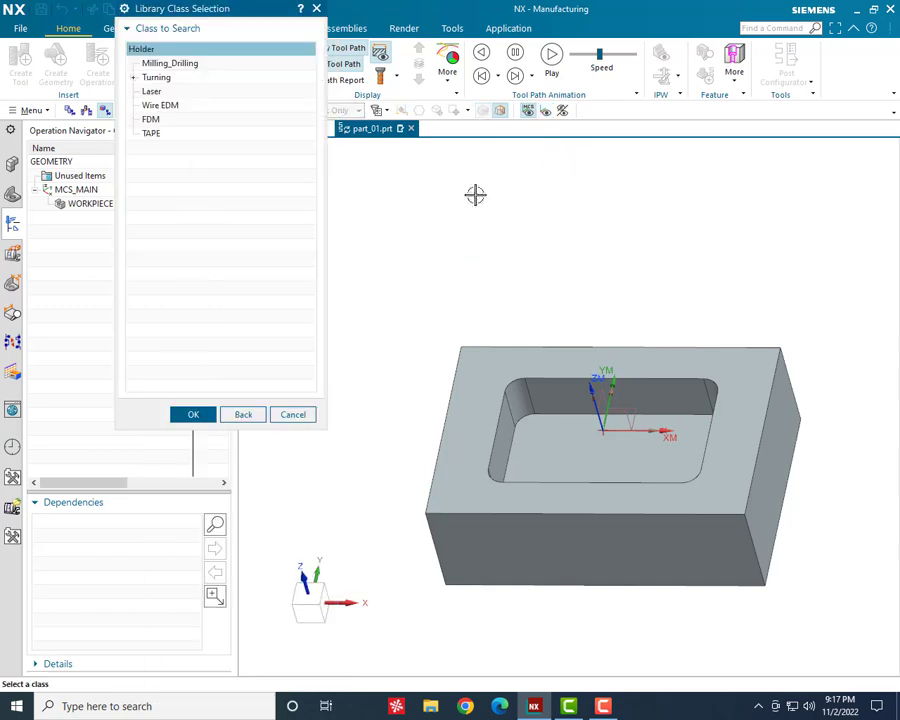
{"action": "left_click", "coordinate": [165, 64]}
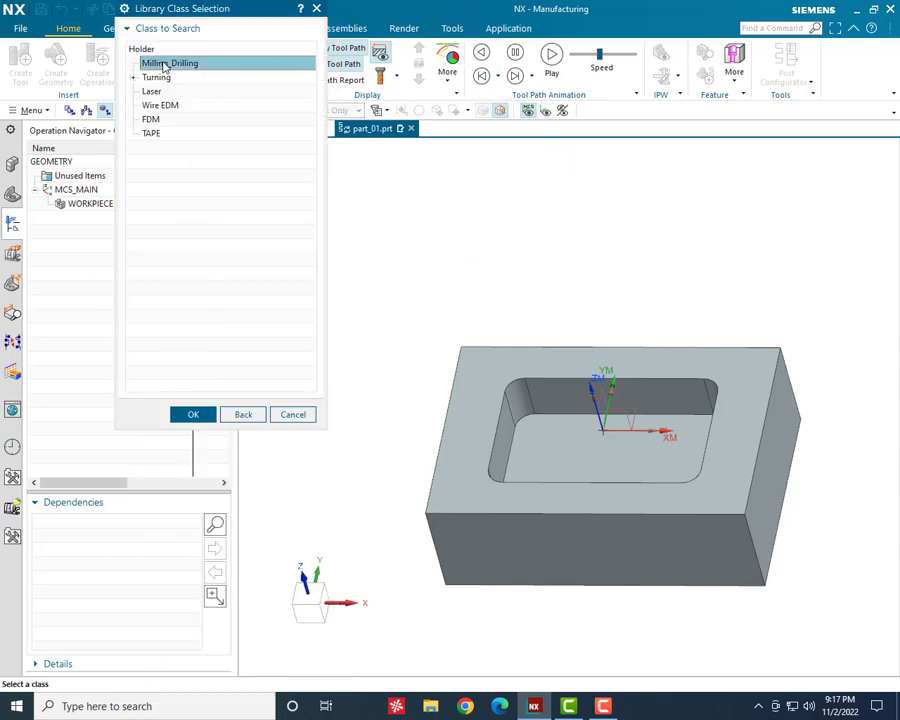
{"action": "left_click", "coordinate": [193, 415]}
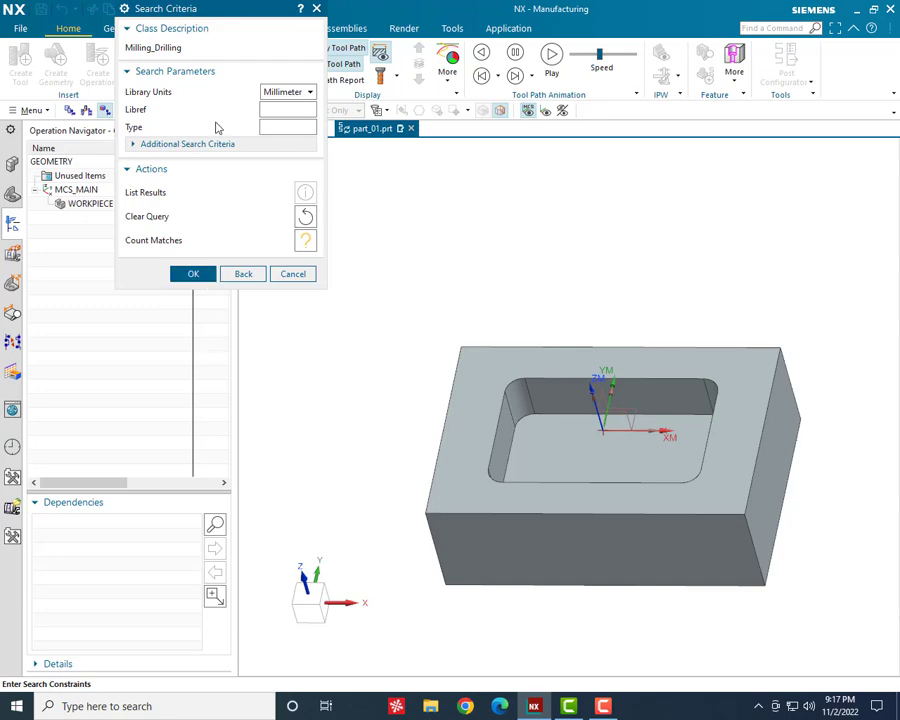
{"action": "left_click", "coordinate": [193, 275]}
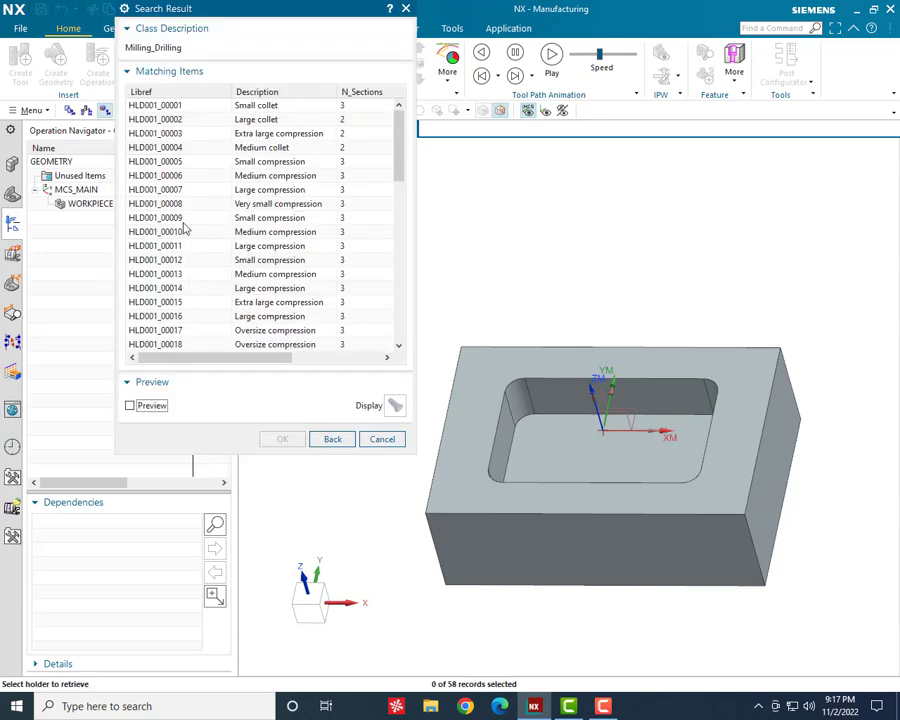
Preview the Large collet holder HLD001_00002 on the tool and inspect it above the part.
{"action": "left_click", "coordinate": [260, 120]}
{"action": "scroll", "coordinate": [621, 388], "scroll_direction": "up", "scroll_amount": 5}
{"action": "scroll", "coordinate": [684, 444], "scroll_direction": "down", "scroll_amount": 8}
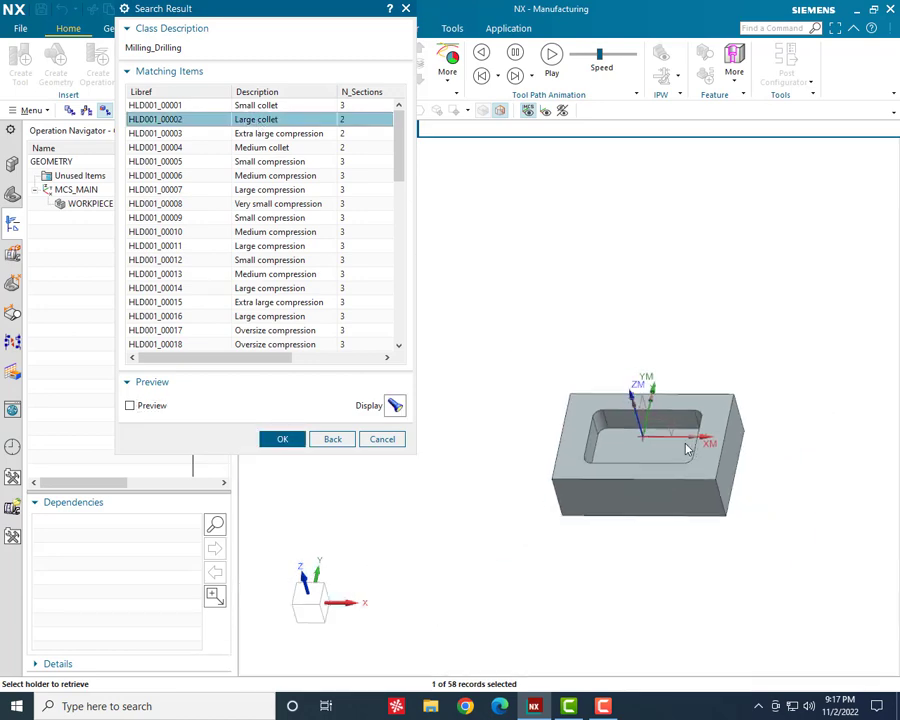
{"action": "left_click", "coordinate": [395, 404]}
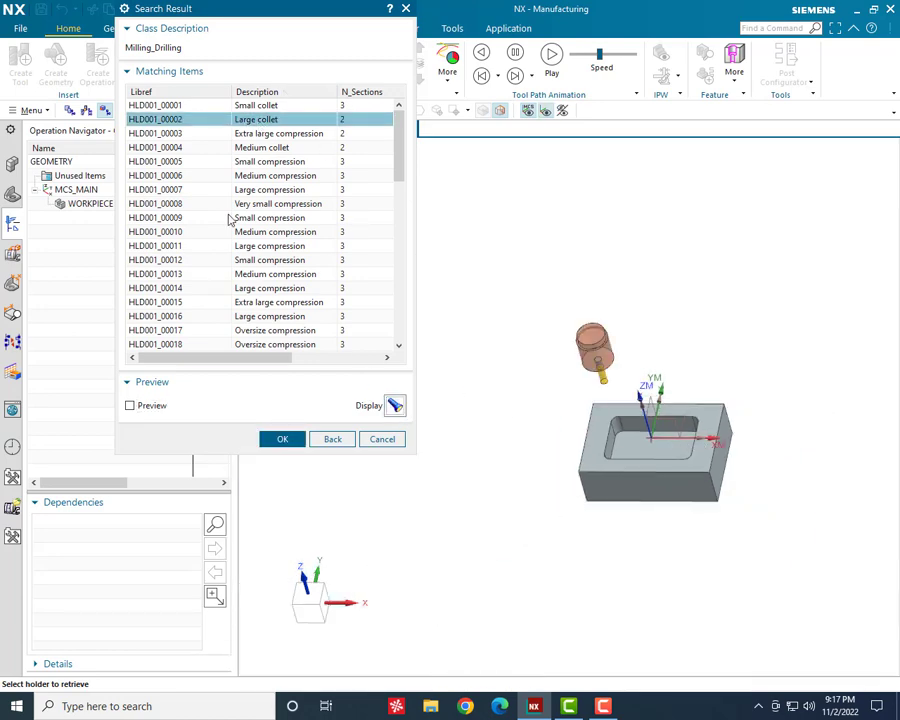
{"action": "left_click_drag", "start_coordinate": [268, 20], "coordinate": [208, 88]}
{"action": "scroll", "coordinate": [595, 372], "scroll_direction": "up", "scroll_amount": 3}
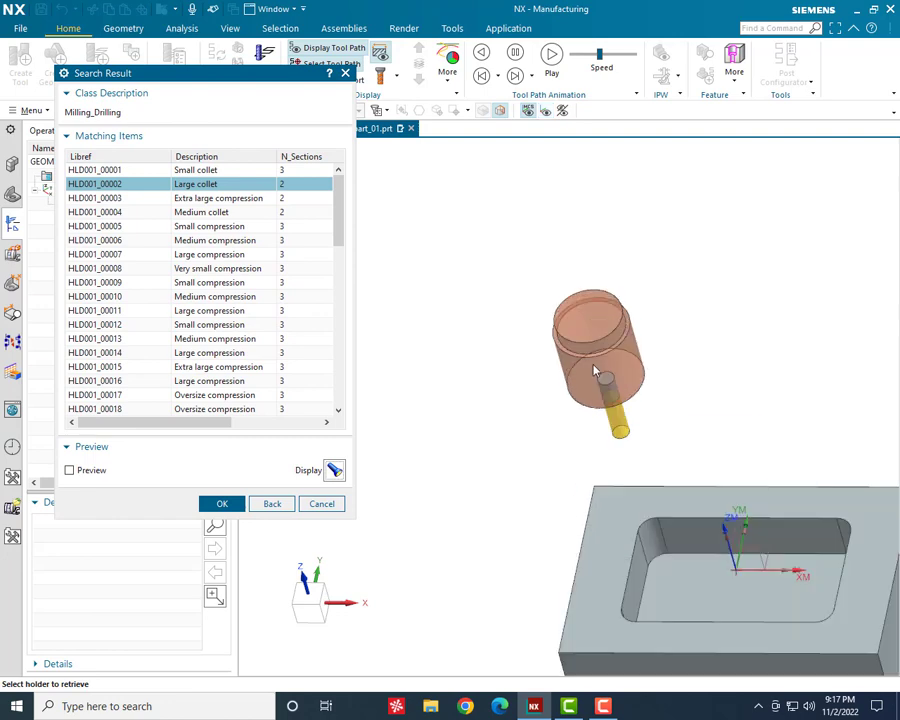
{"action": "middle_click_drag", "start_coordinate": [578, 380], "coordinate": [585, 290]}
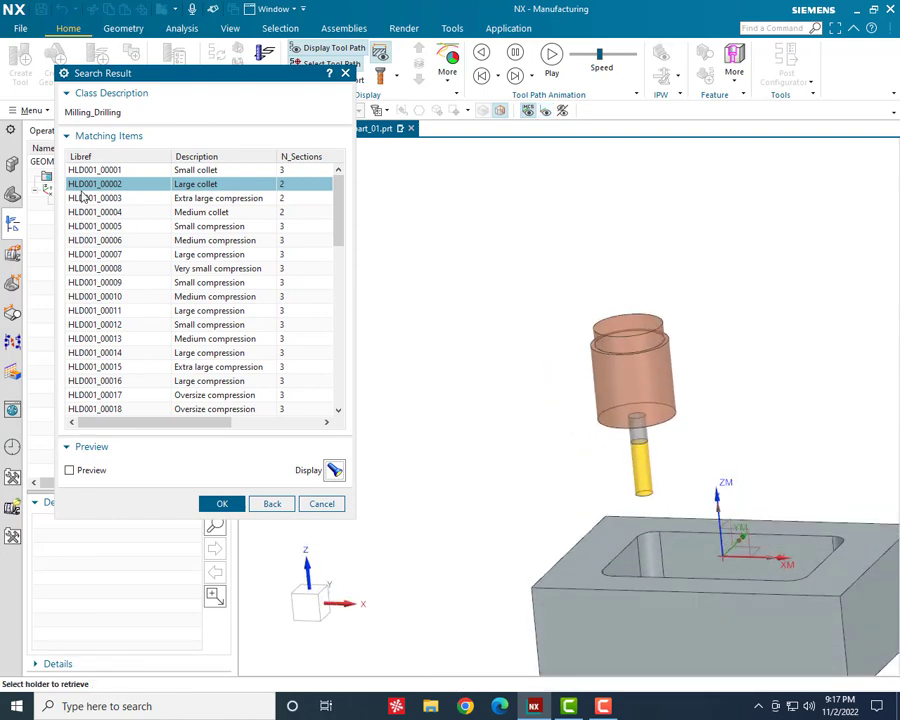
Retrieve the Large compression holder HLD001_00011 for the end mill after previewing it, and accept the tool parameters.
{"action": "left_click", "coordinate": [200, 312]}
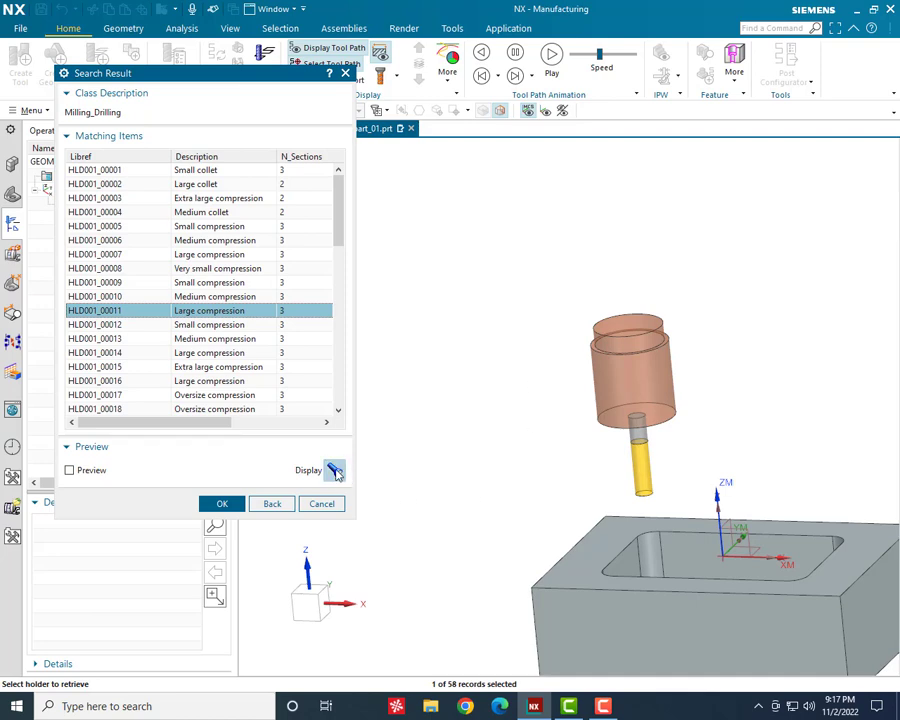
{"action": "scroll", "coordinate": [532, 372], "scroll_direction": "up", "scroll_amount": 1}
{"action": "scroll", "coordinate": [534, 371], "scroll_direction": "up", "scroll_amount": 3}
{"action": "scroll", "coordinate": [580, 365], "scroll_direction": "down", "scroll_amount": 4}
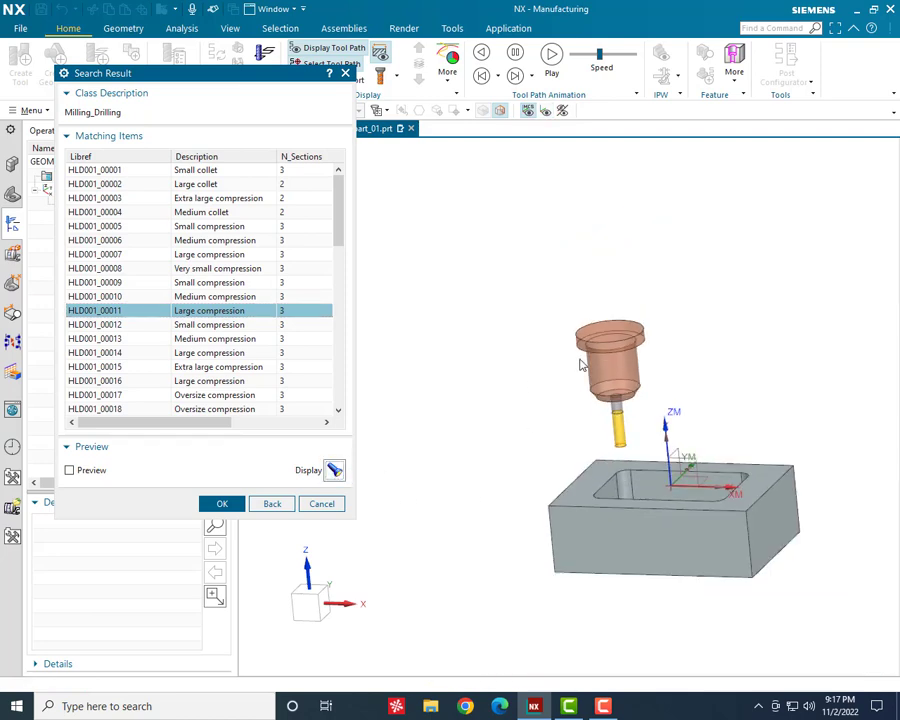
{"action": "middle_click_drag", "start_coordinate": [580, 362], "coordinate": [640, 385]}
{"action": "left_click", "coordinate": [226, 506]}
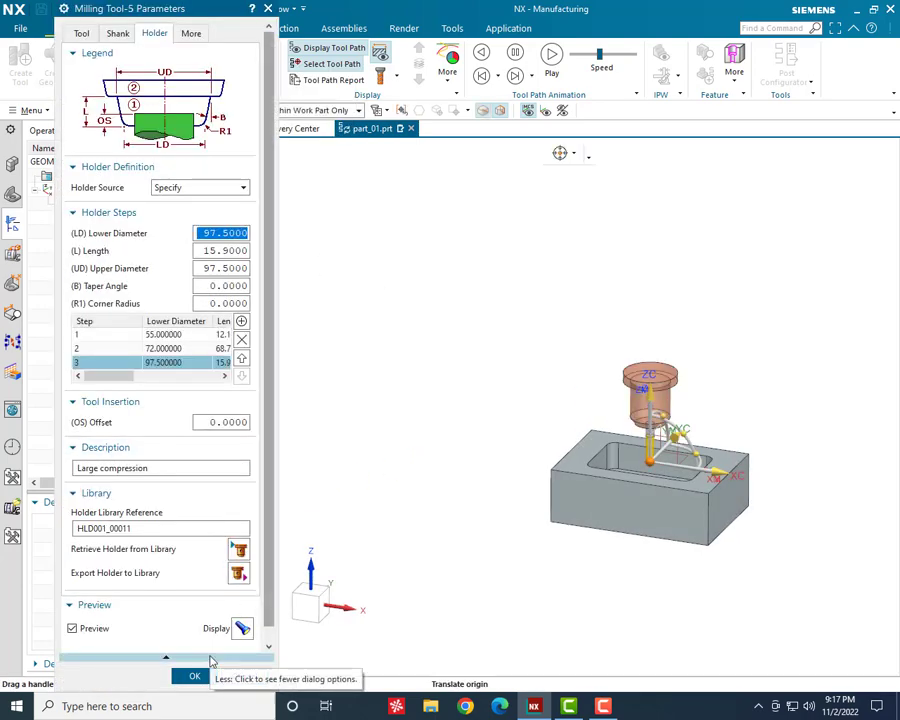
{"action": "left_click", "coordinate": [198, 675]}
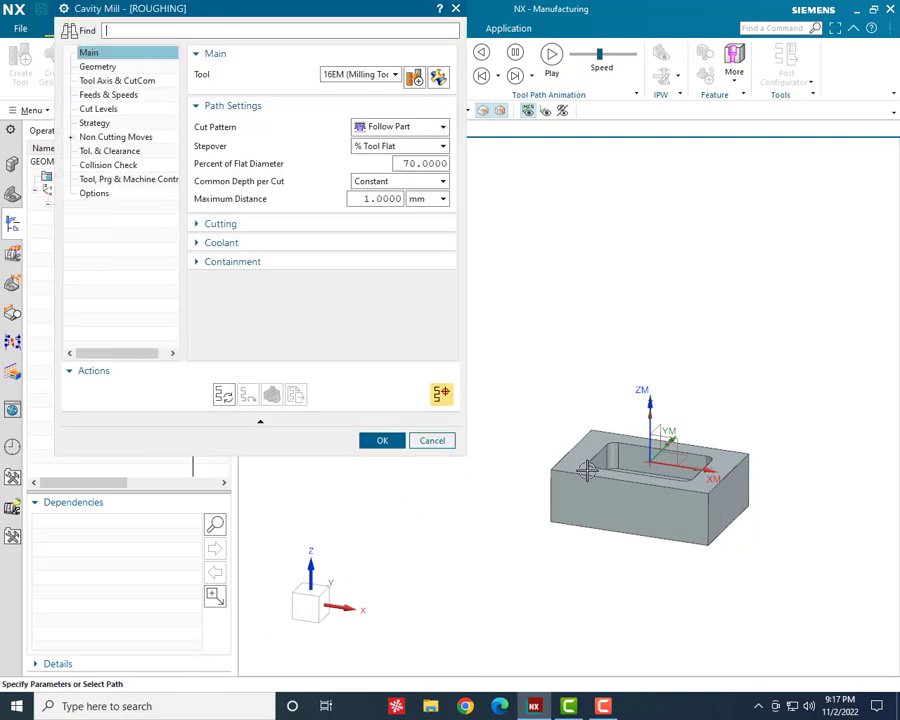
Set the roughing operation's cut pattern to Follow Periphery.
{"action": "middle_click_drag", "start_coordinate": [600, 465], "coordinate": [660, 525]}
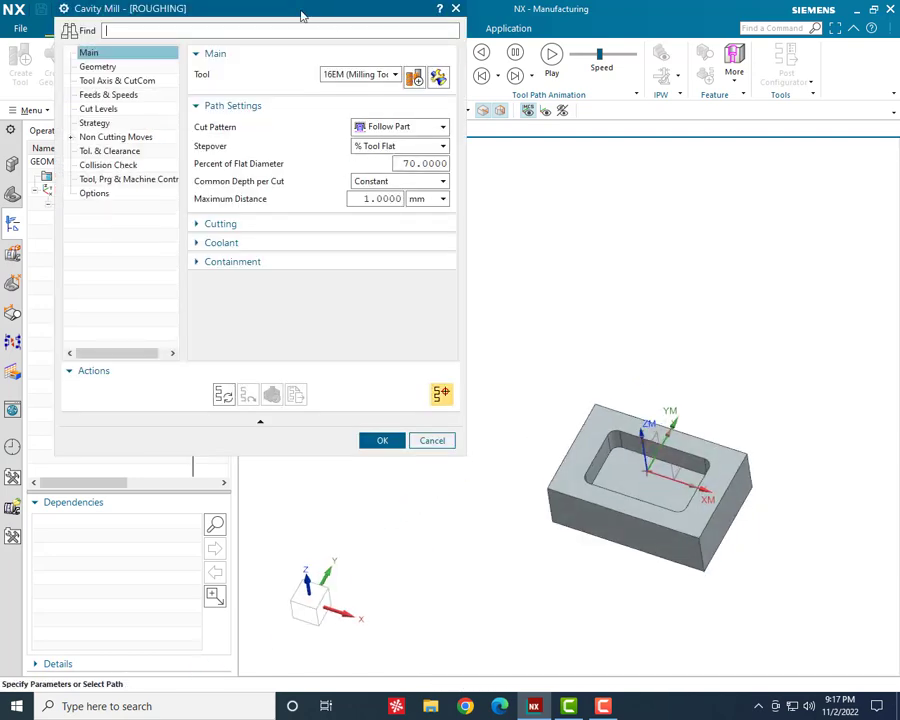
{"action": "left_click_drag", "start_coordinate": [302, 14], "coordinate": [296, 134]}
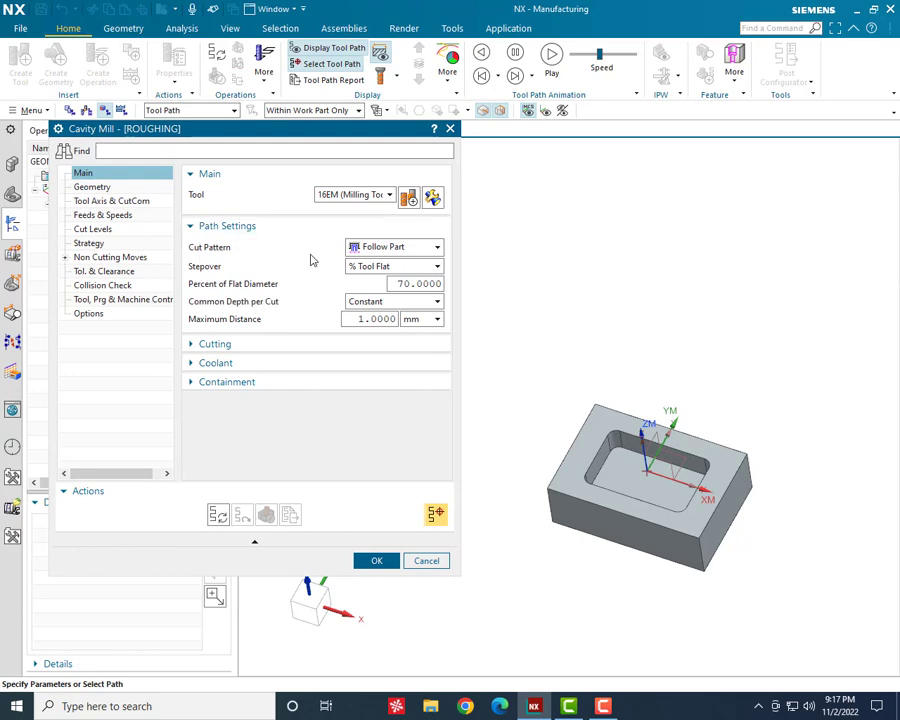
{"action": "left_click", "coordinate": [400, 249]}
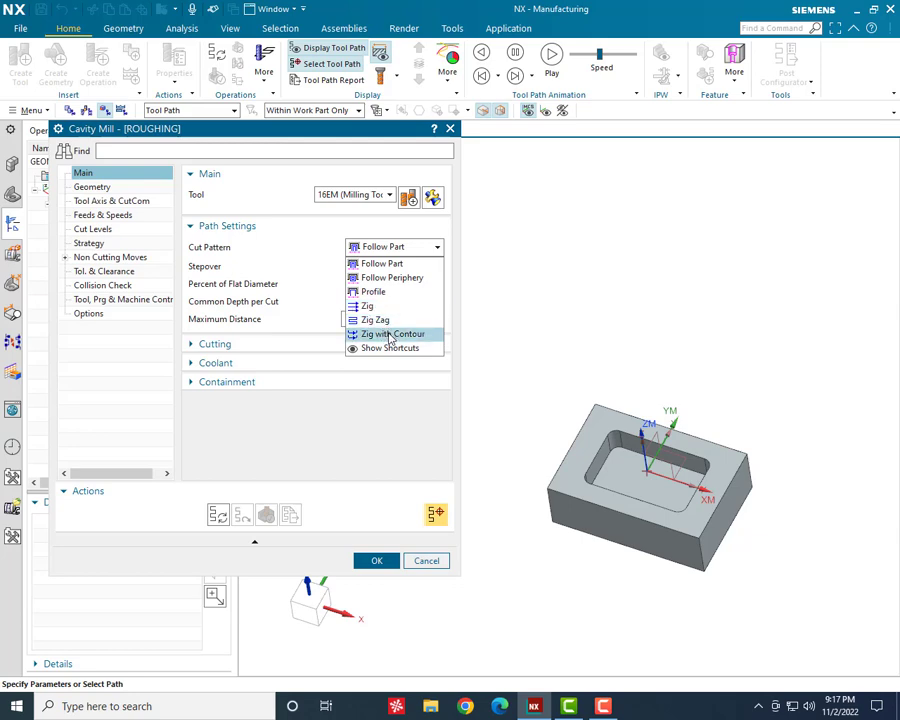
{"action": "left_click", "coordinate": [378, 278]}
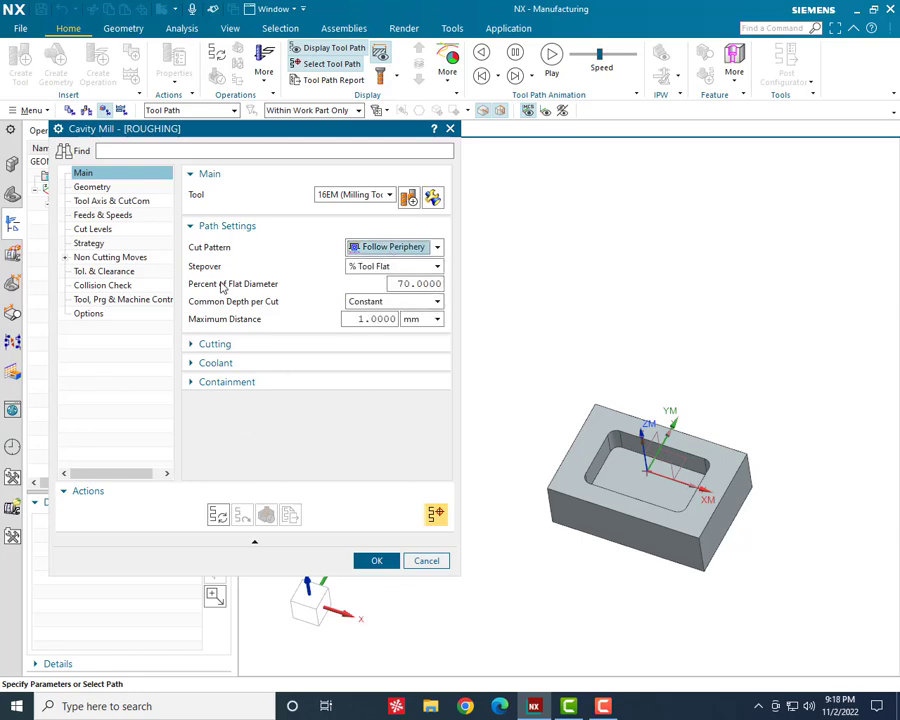
Set the stepover to Constant with a maximum distance of 12 mm.
{"action": "left_click", "coordinate": [374, 268]}
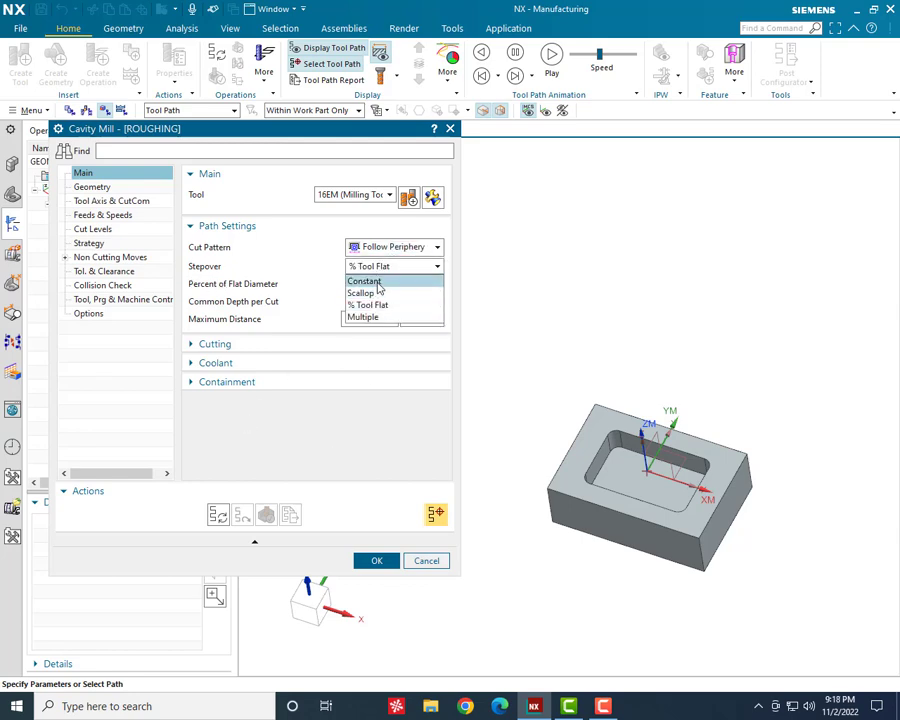
{"action": "left_click", "coordinate": [392, 267]}
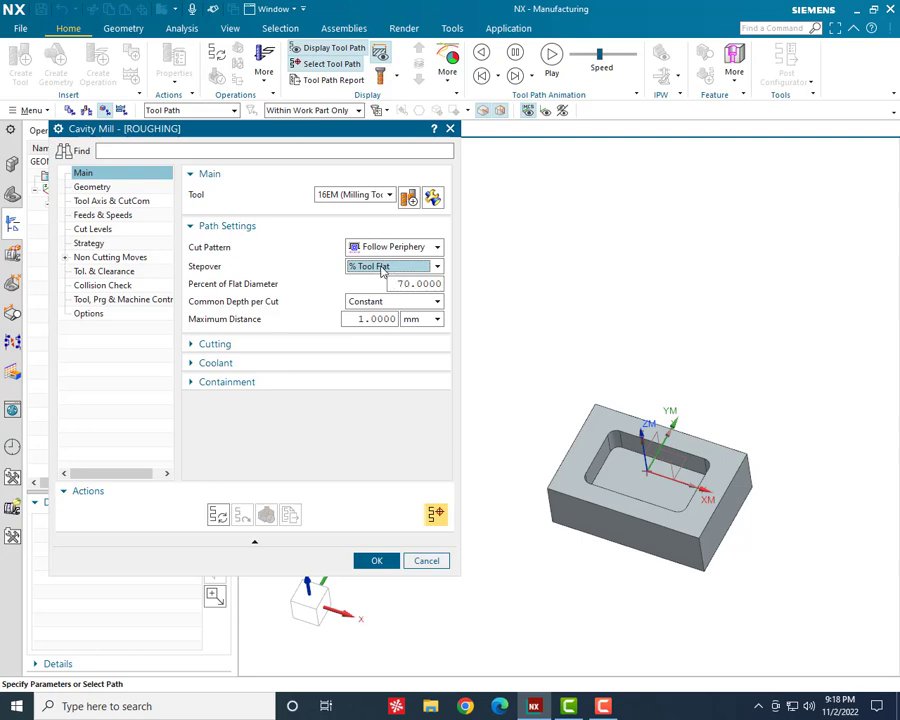
{"action": "left_click", "coordinate": [381, 268]}
{"action": "left_click", "coordinate": [388, 280]}
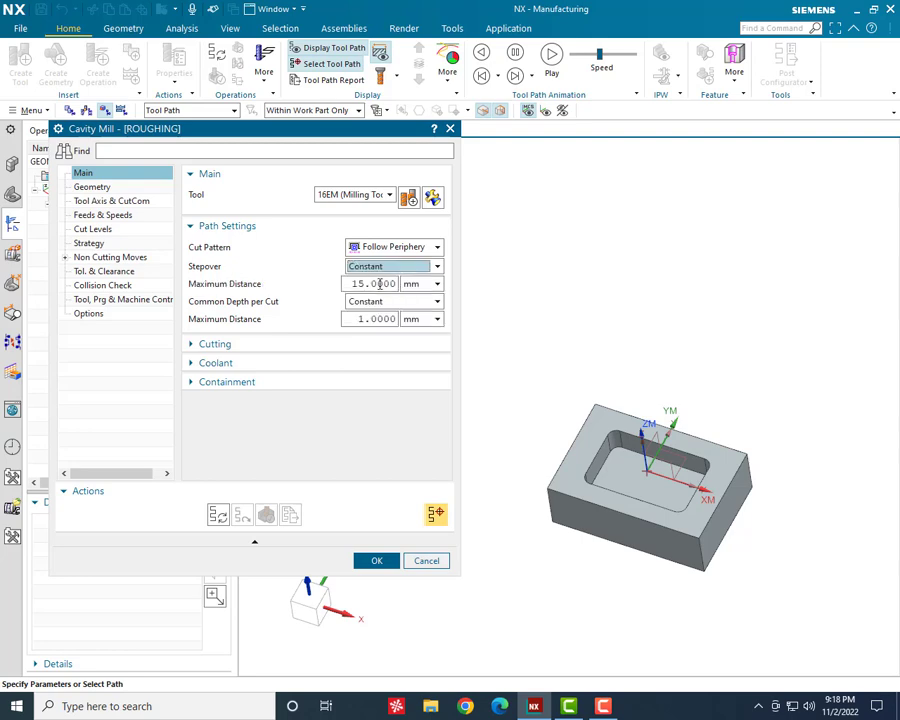
{"action": "double_click", "coordinate": [379, 284]}
{"action": "type", "text": "12"}
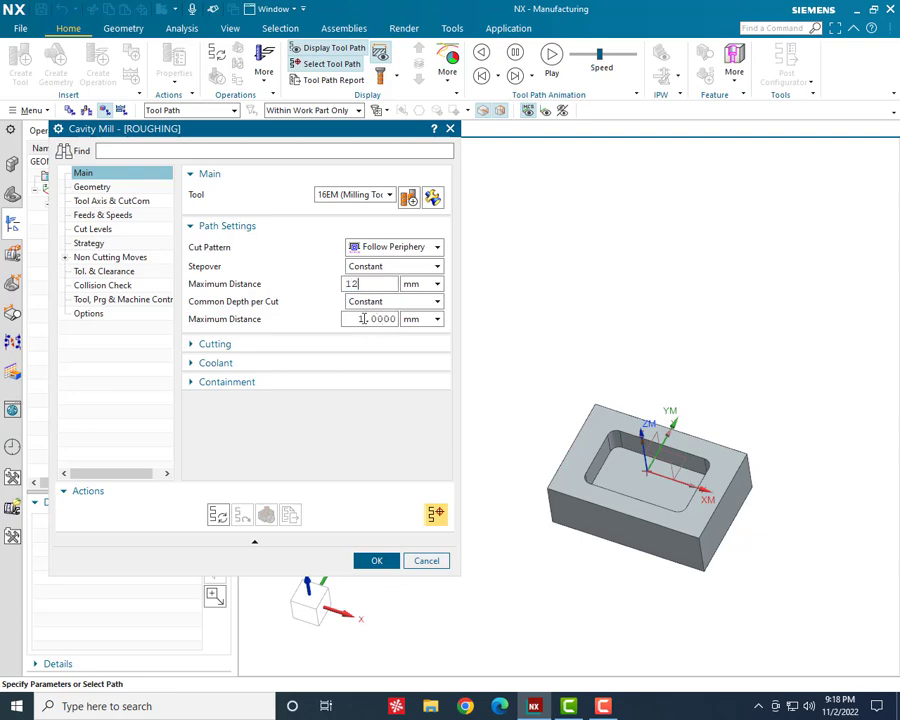
Keep the common depth per cut as Constant and set its maximum distance to 0.5 mm.
{"action": "left_click", "coordinate": [388, 302]}
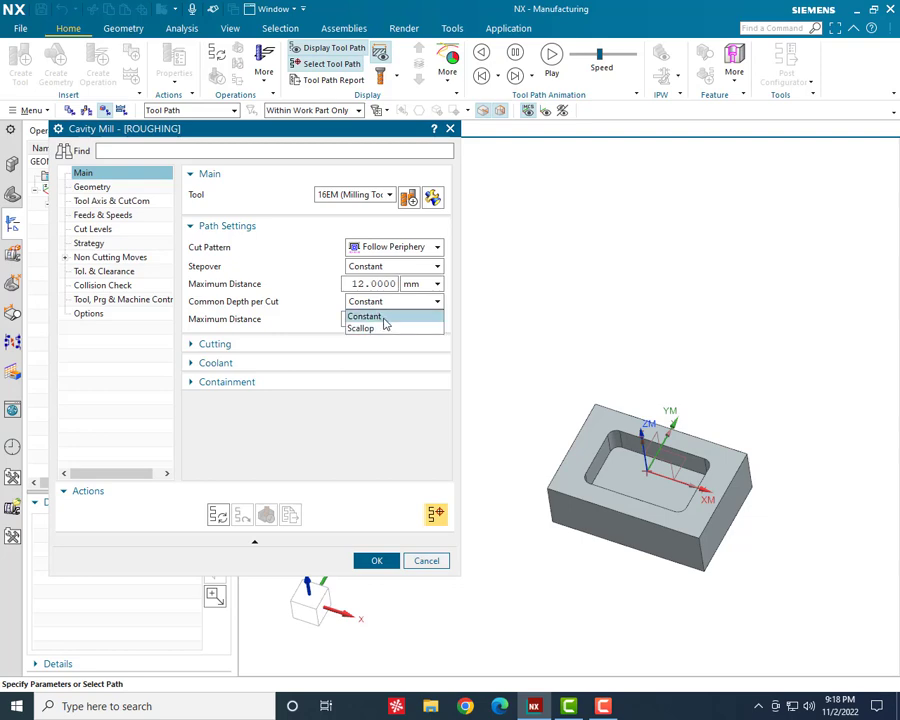
{"action": "left_click", "coordinate": [390, 316]}
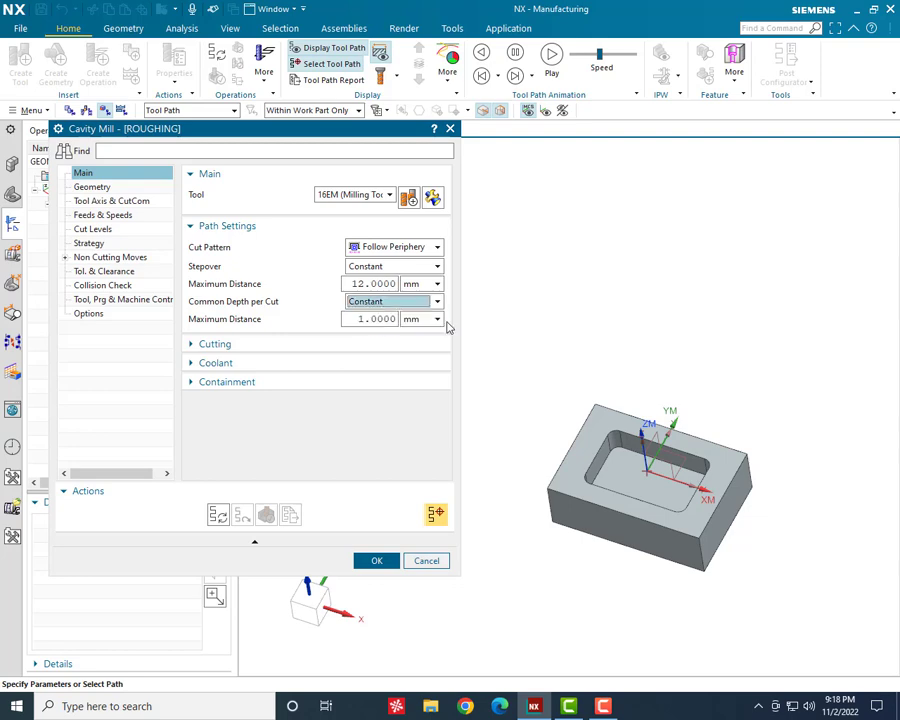
{"action": "left_click", "coordinate": [437, 320]}
{"action": "left_click", "coordinate": [439, 321]}
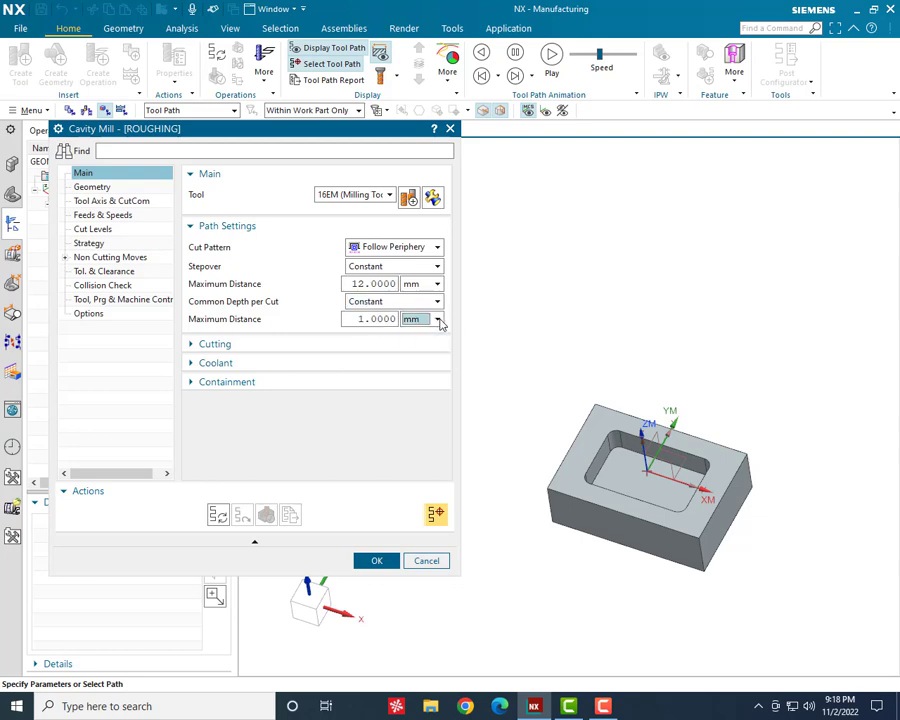
{"action": "double_click", "coordinate": [369, 318]}
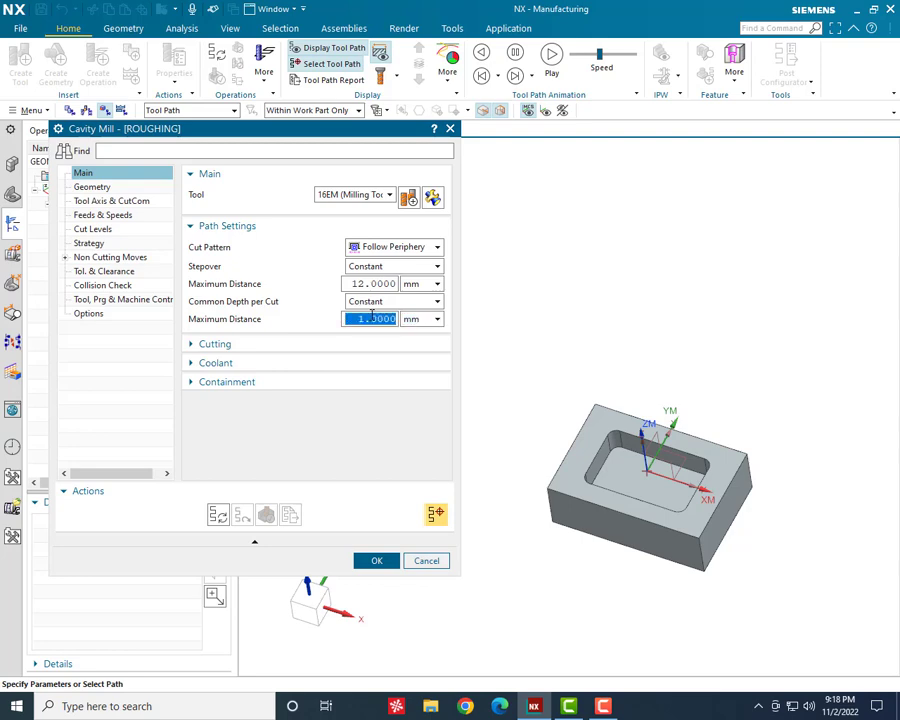
{"action": "type", "text": "0.5"}
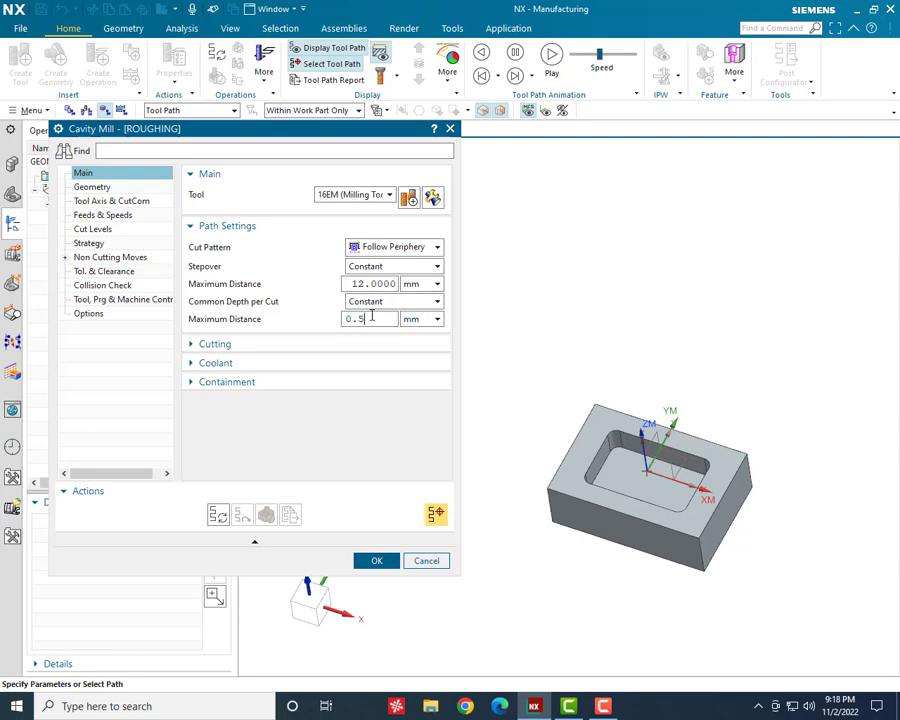
Review the cutting options, keeping Climb Cut direction, Level First cut order and Outward pattern direction.
{"action": "left_click", "coordinate": [253, 348]}
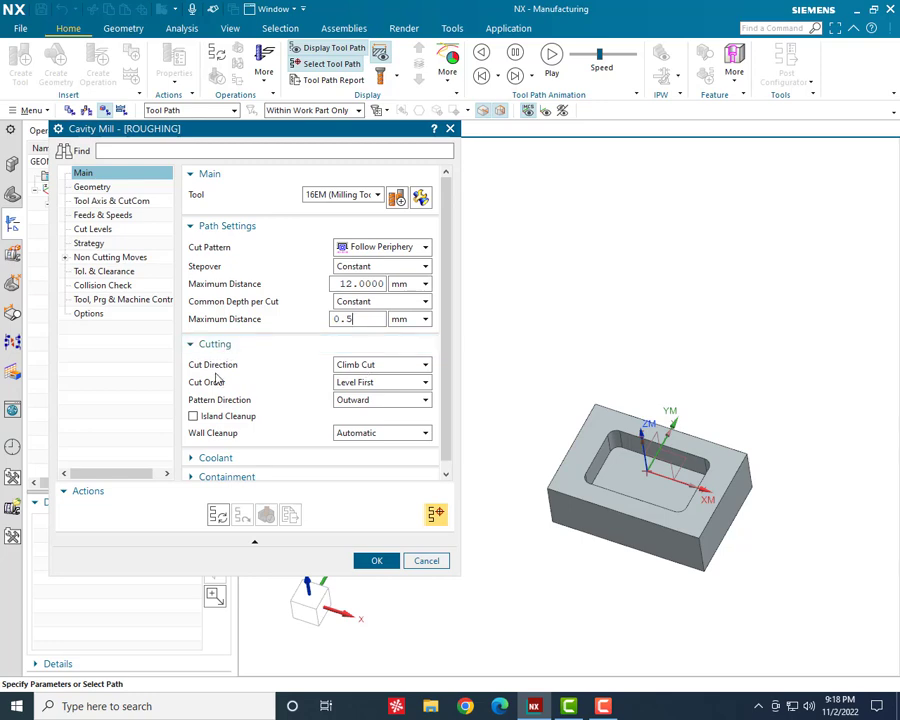
{"action": "left_click", "coordinate": [392, 365]}
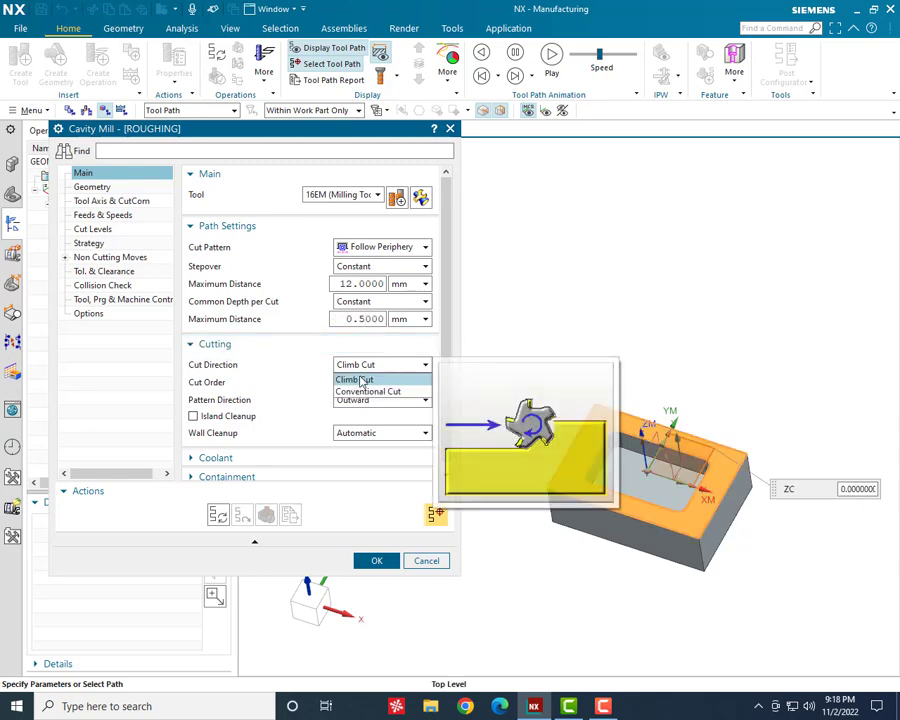
{"action": "left_click", "coordinate": [387, 370]}
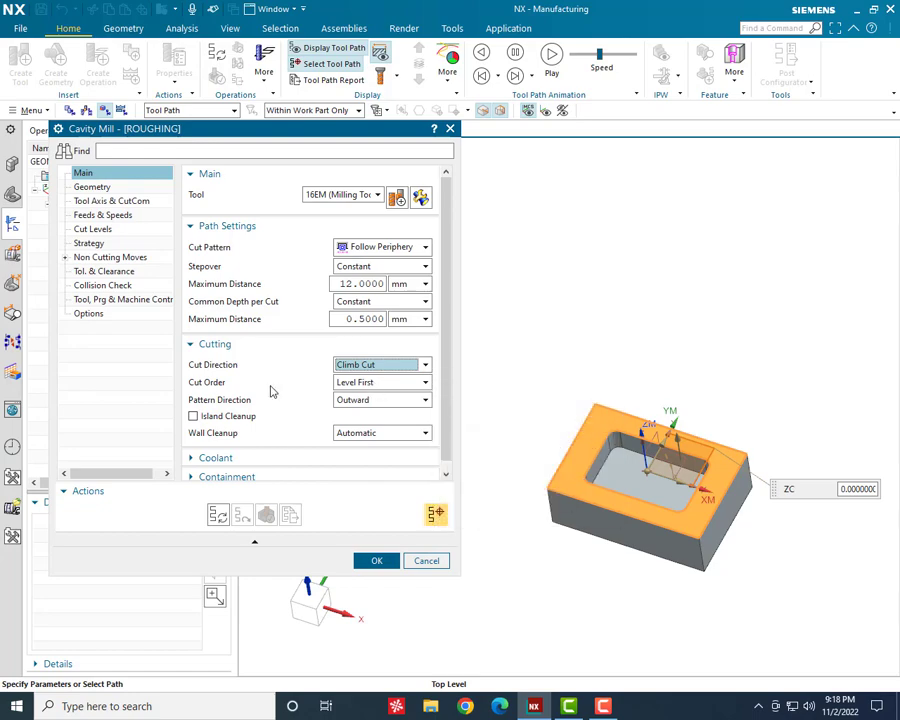
{"action": "left_click", "coordinate": [370, 387]}
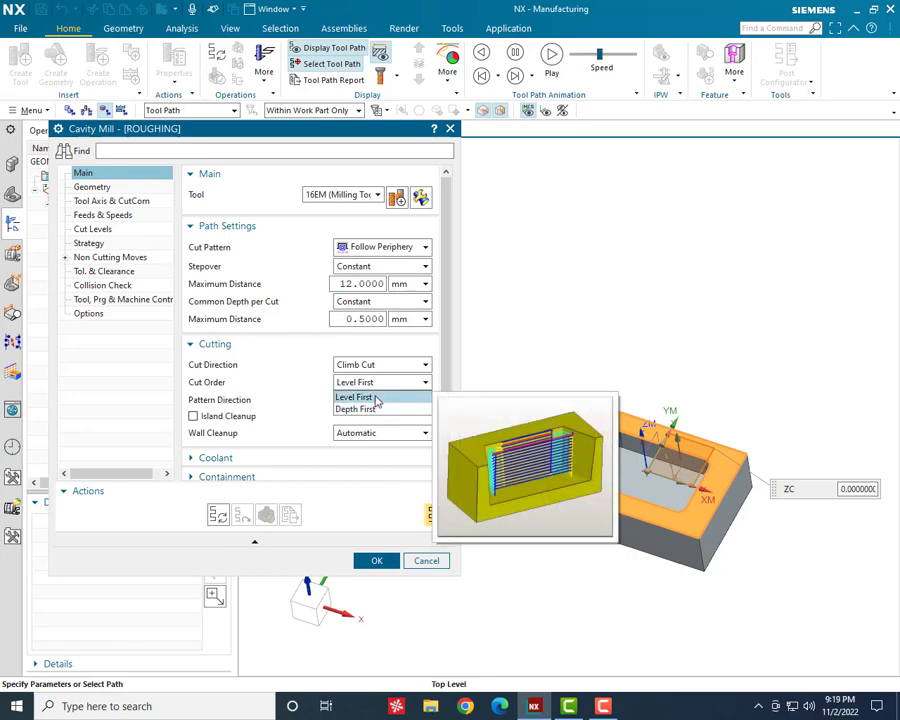
{"action": "left_click", "coordinate": [366, 396]}
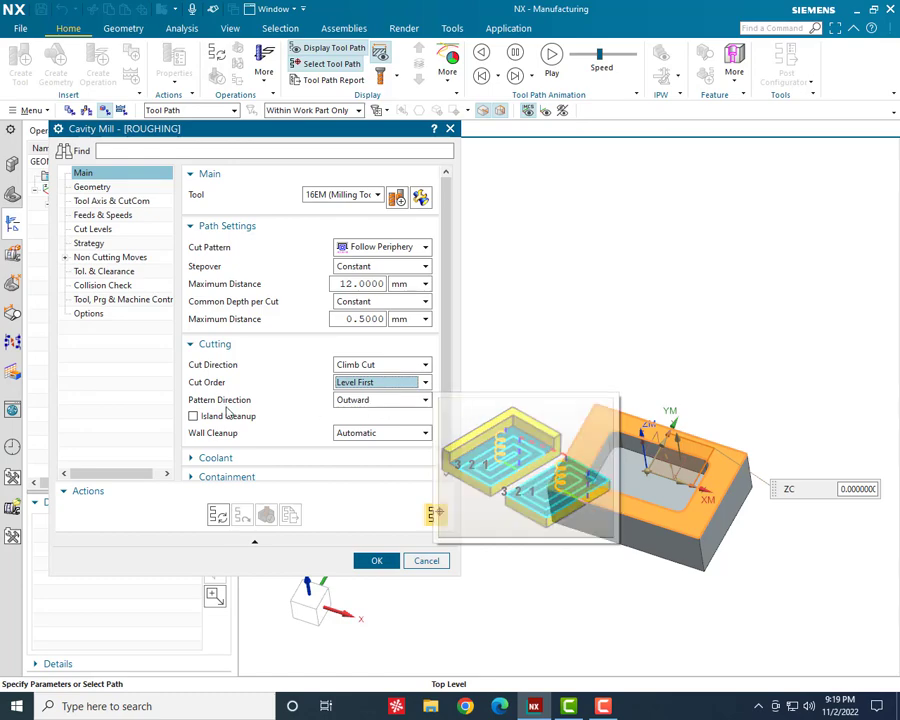
{"action": "left_click", "coordinate": [350, 401]}
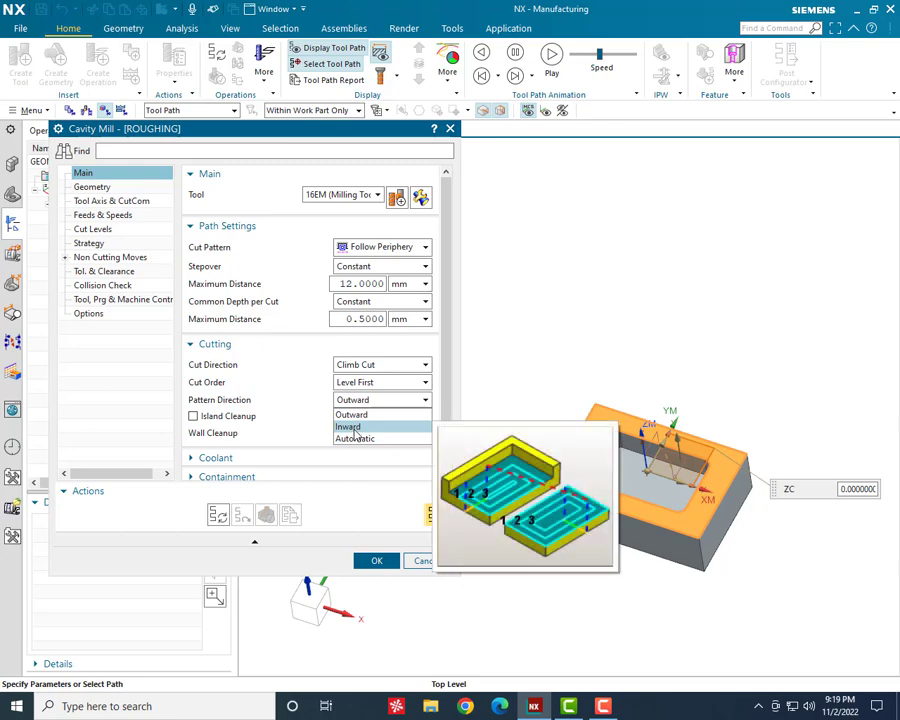
{"action": "left_click", "coordinate": [282, 383]}
{"action": "scroll", "coordinate": [332, 414], "scroll_direction": "down", "scroll_amount": 1}
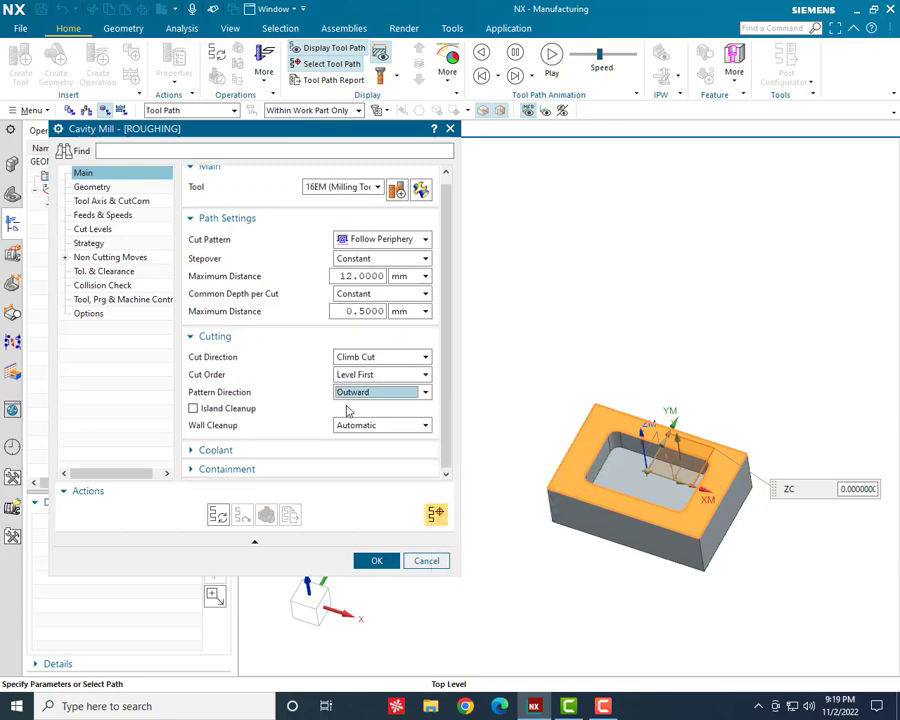
Review the roughing operation's containment settings, leaving them as they are.
{"action": "left_click", "coordinate": [208, 338]}
{"action": "left_click", "coordinate": [229, 382]}
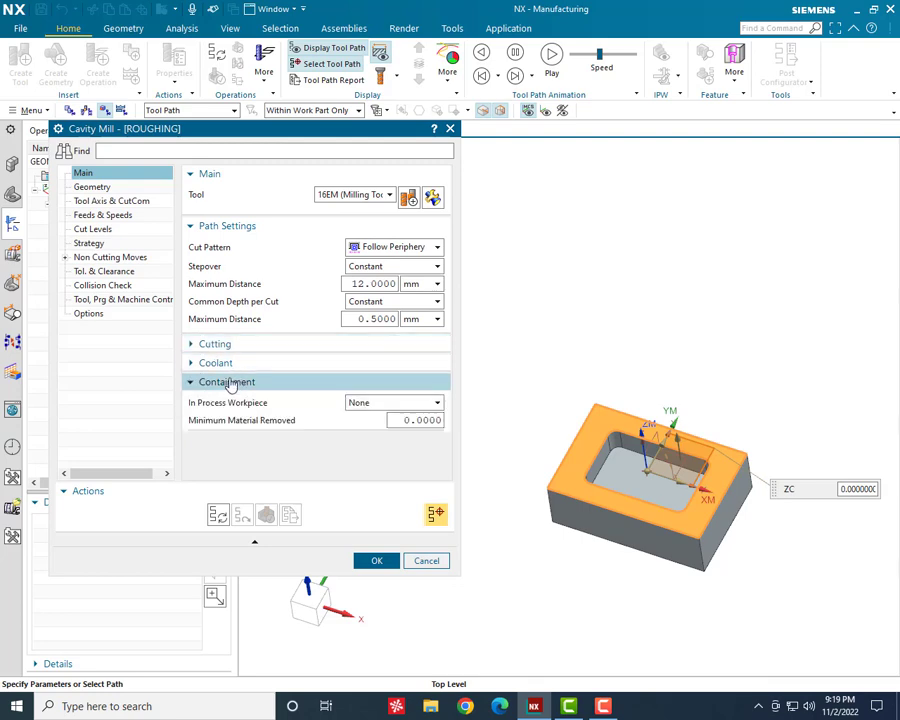
{"action": "left_click", "coordinate": [229, 383]}
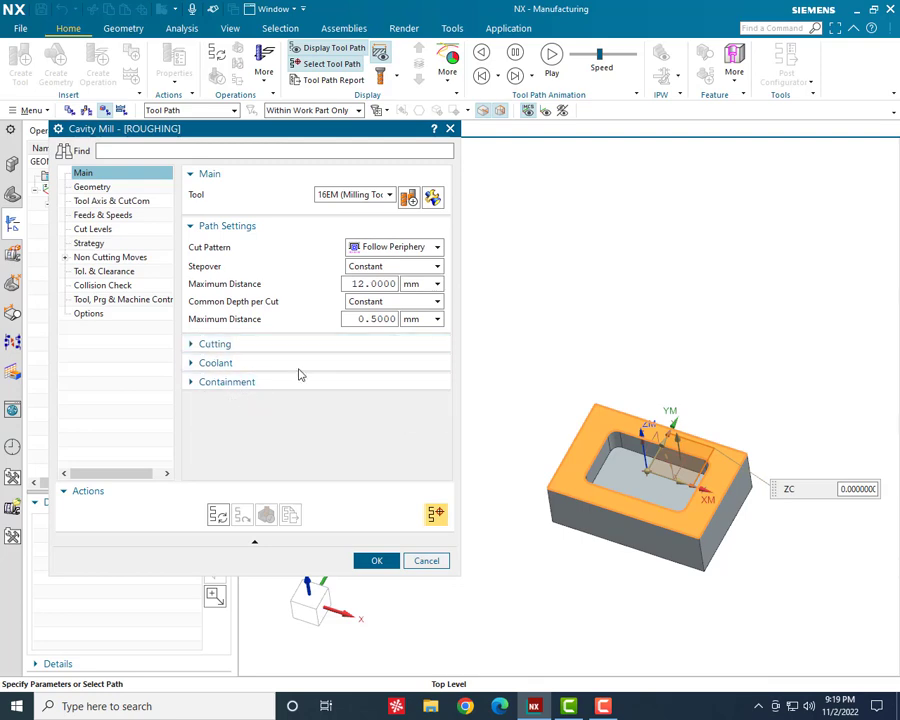
Highlight the specified part and blank geometry, and set the roughing operation's part side stock to 0.5.
{"action": "left_click", "coordinate": [92, 186]}
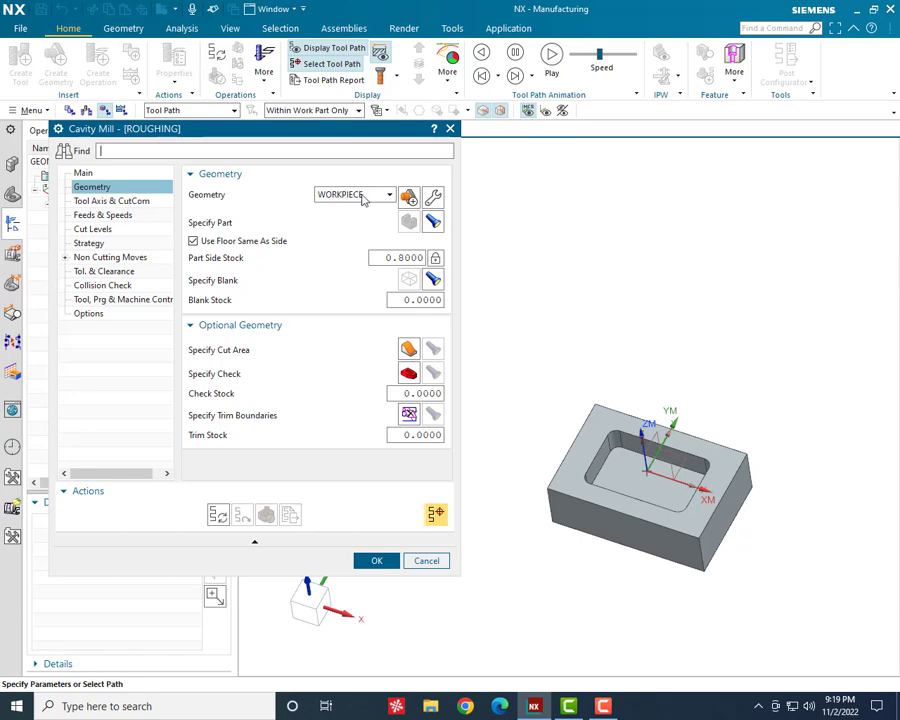
{"action": "left_click_drag", "start_coordinate": [375, 138], "coordinate": [451, 138]}
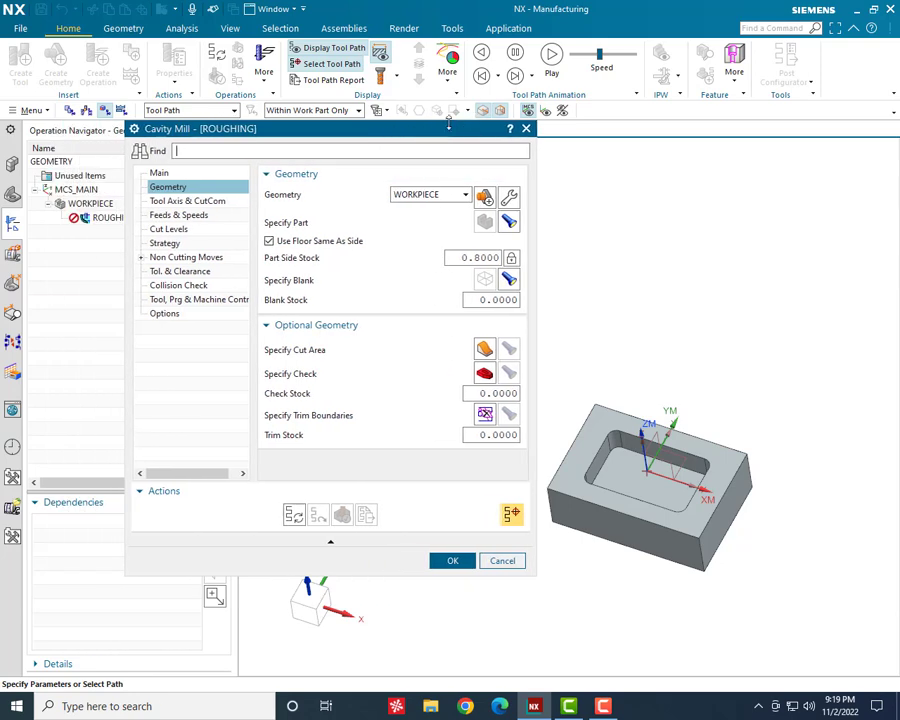
{"action": "left_click", "coordinate": [512, 225]}
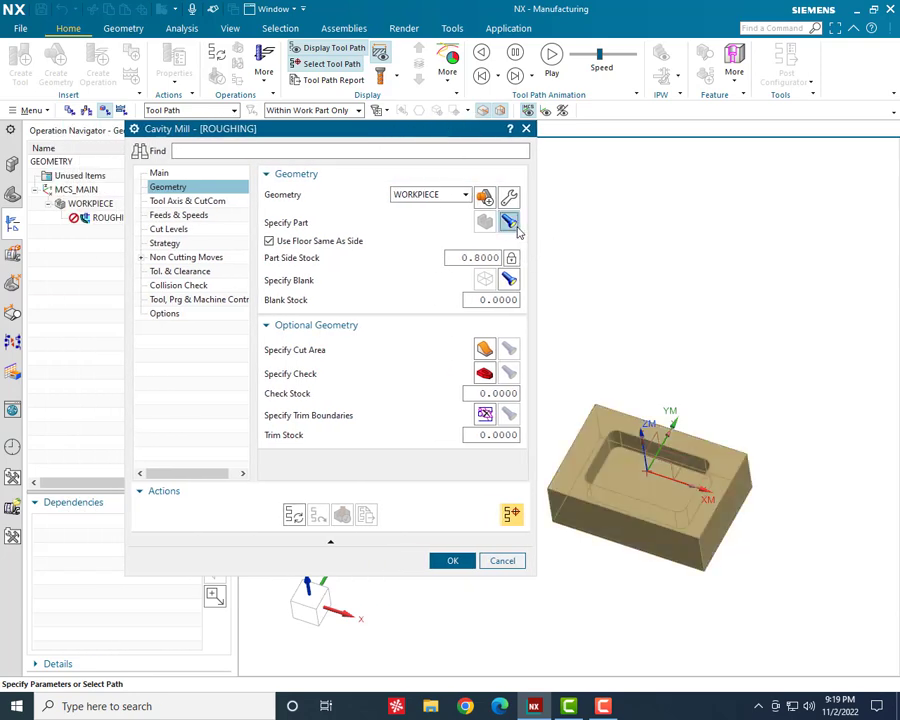
{"action": "left_click", "coordinate": [510, 282]}
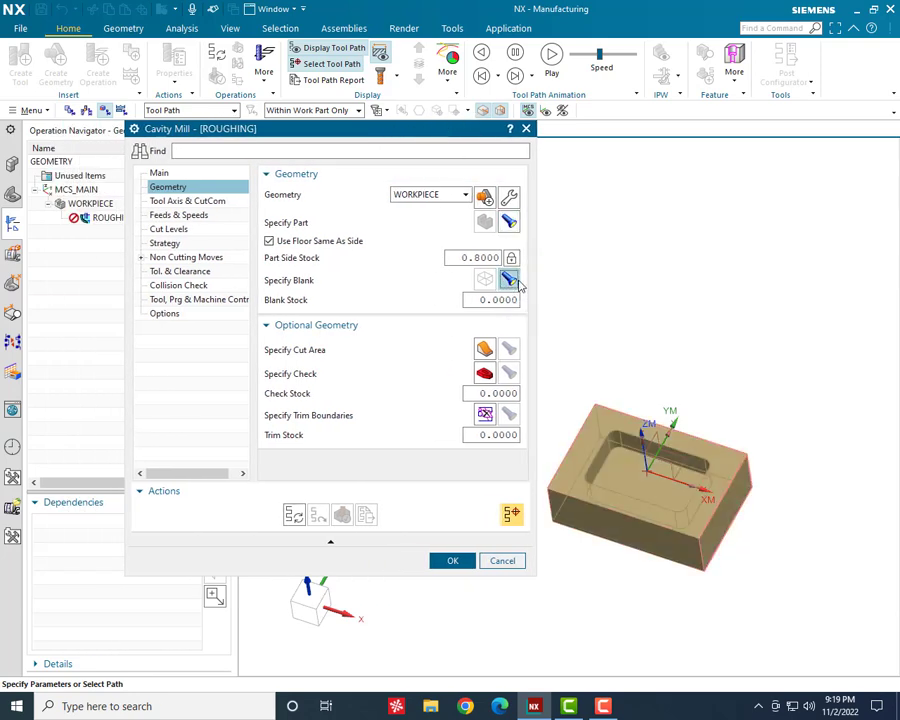
{"action": "double_click", "coordinate": [458, 257]}
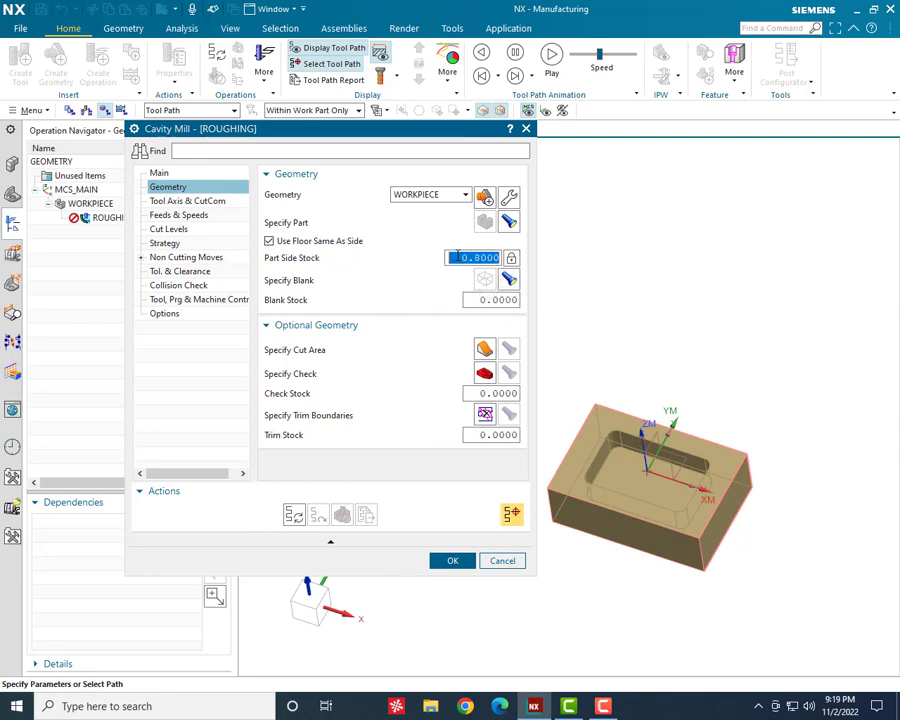
{"action": "type", "text": "0.5"}
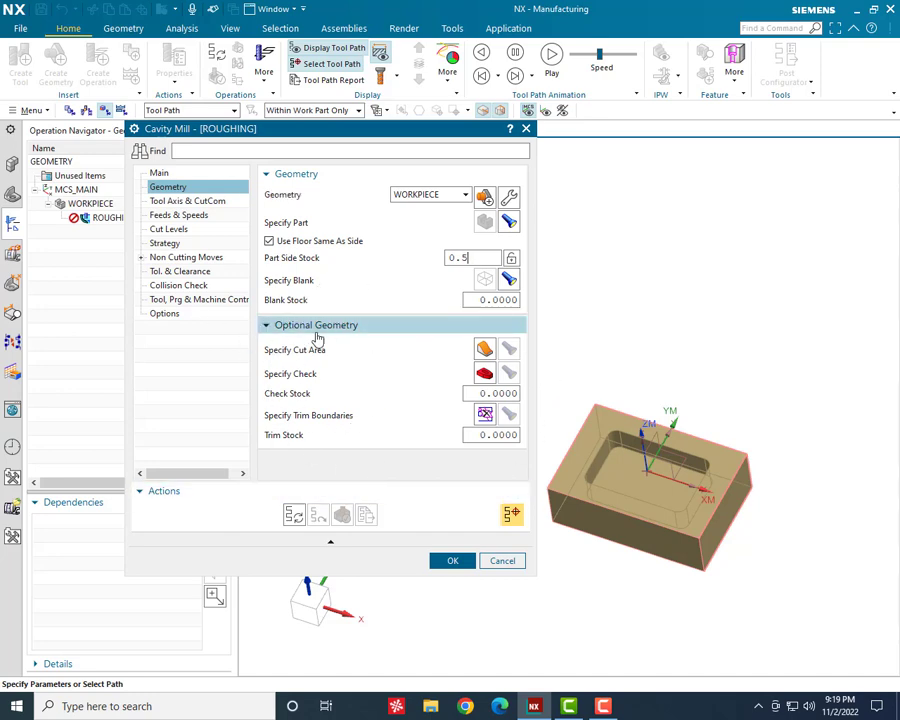
Review the roughing surface speed and feed per tooth, and apply the automatic machining data to the feeds and speeds.
{"action": "left_click", "coordinate": [178, 217]}
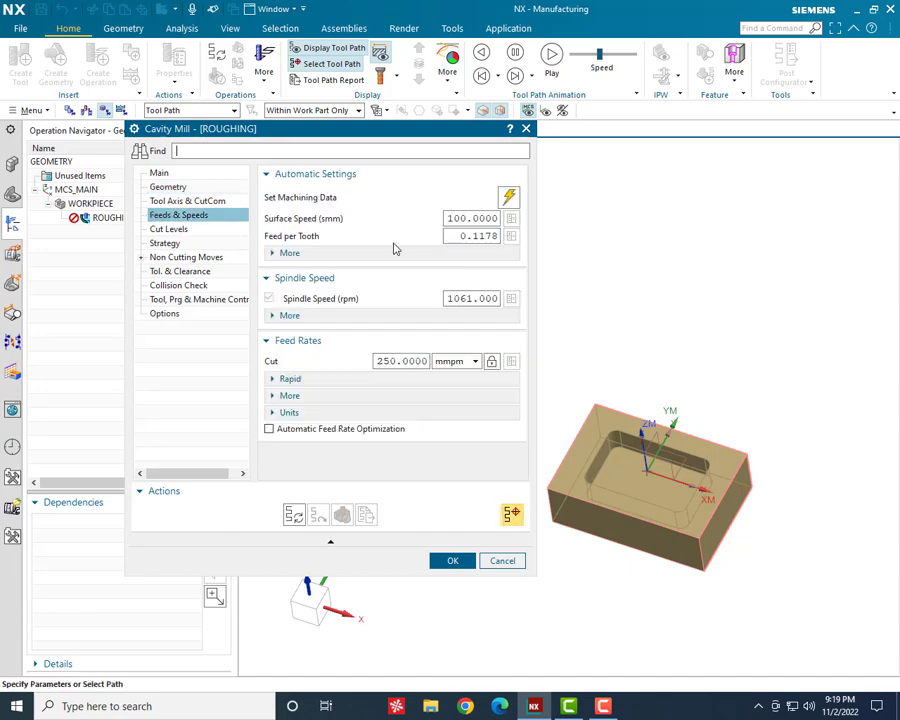
{"action": "double_click", "coordinate": [472, 219]}
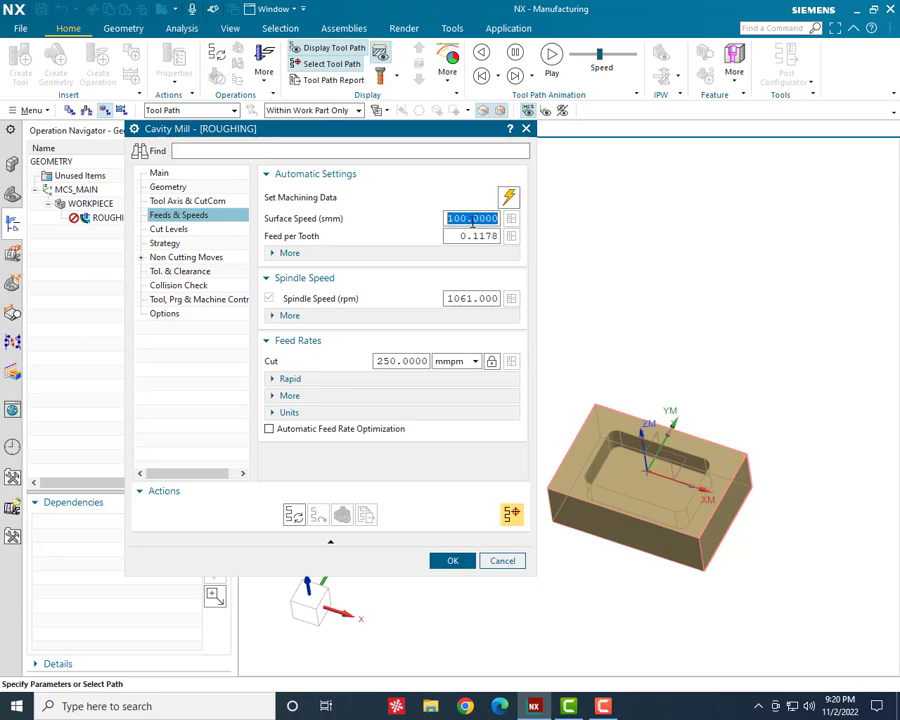
{"action": "double_click", "coordinate": [472, 237]}
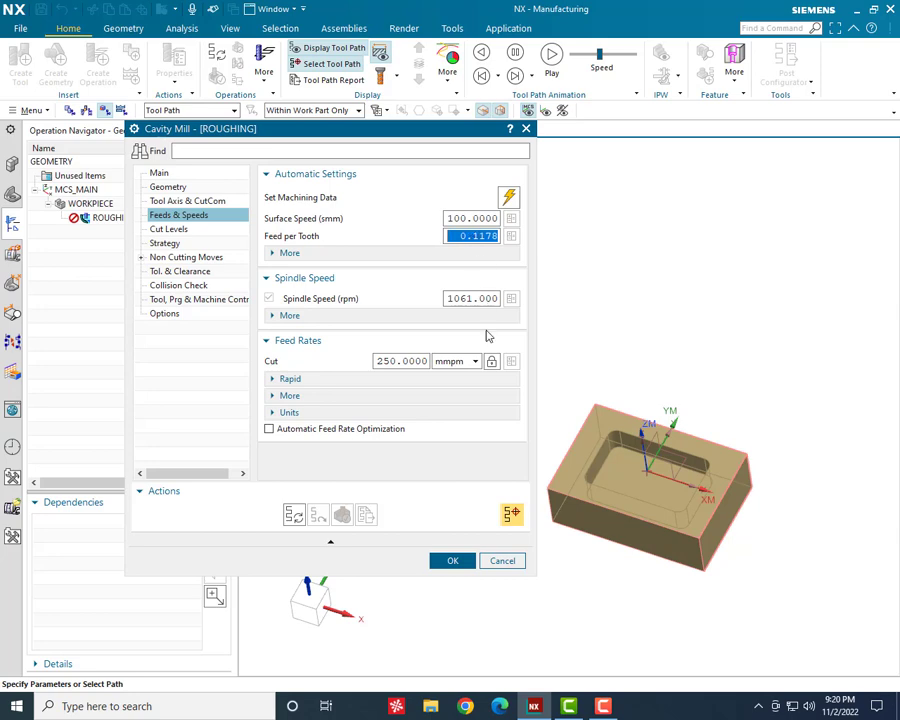
{"action": "left_click", "coordinate": [509, 198]}
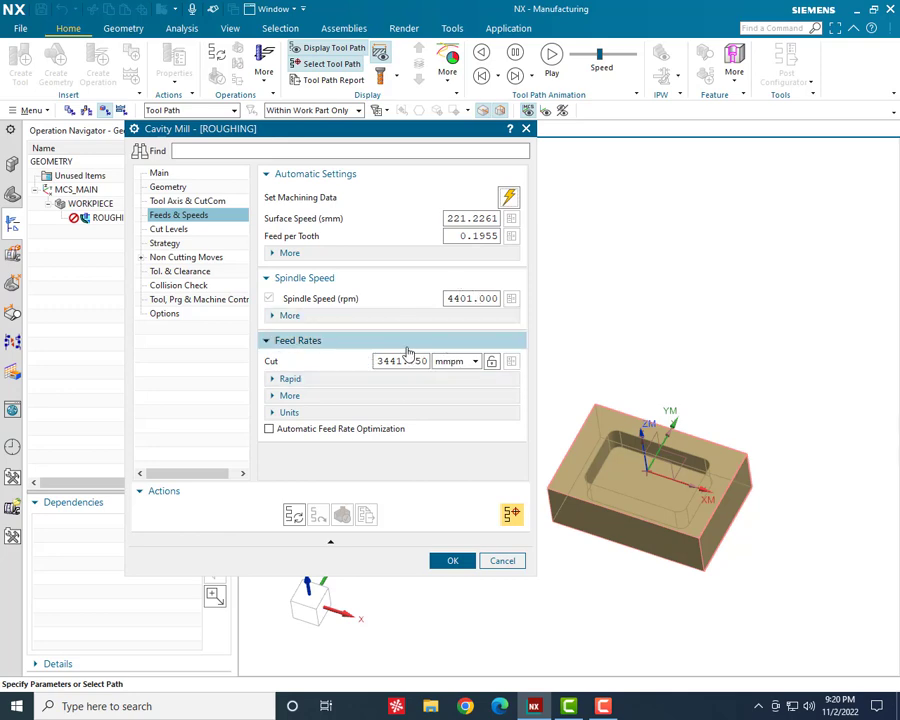
Enable Automatic Feed Rate Optimization for the roughing operation and review its removal rate and feed adjustment settings.
{"action": "left_click", "coordinate": [269, 429]}
{"action": "scroll", "coordinate": [357, 396], "scroll_direction": "down", "scroll_amount": 3}
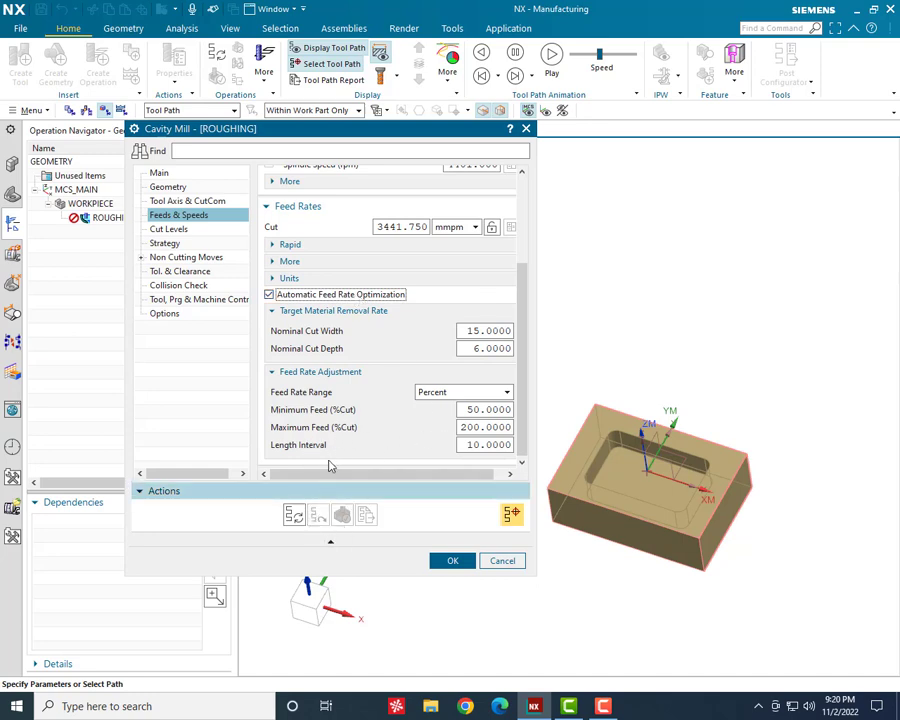
{"action": "left_click_drag", "start_coordinate": [372, 138], "coordinate": [350, 138]}
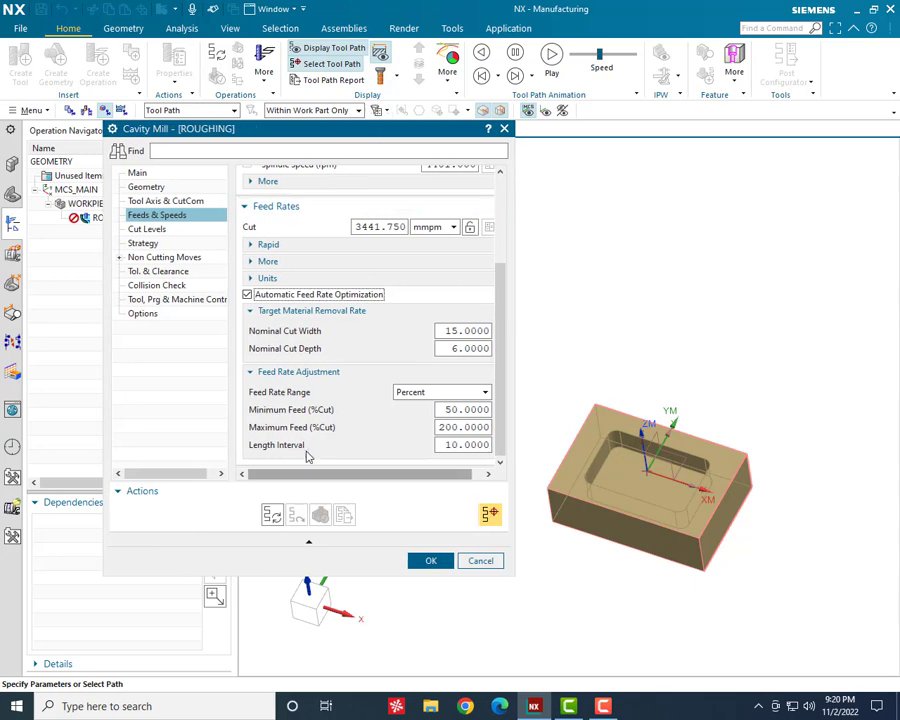
Recheck the geometry and feed settings, then generate the roughing tool path and view it on the part.
{"action": "left_click", "coordinate": [276, 520]}
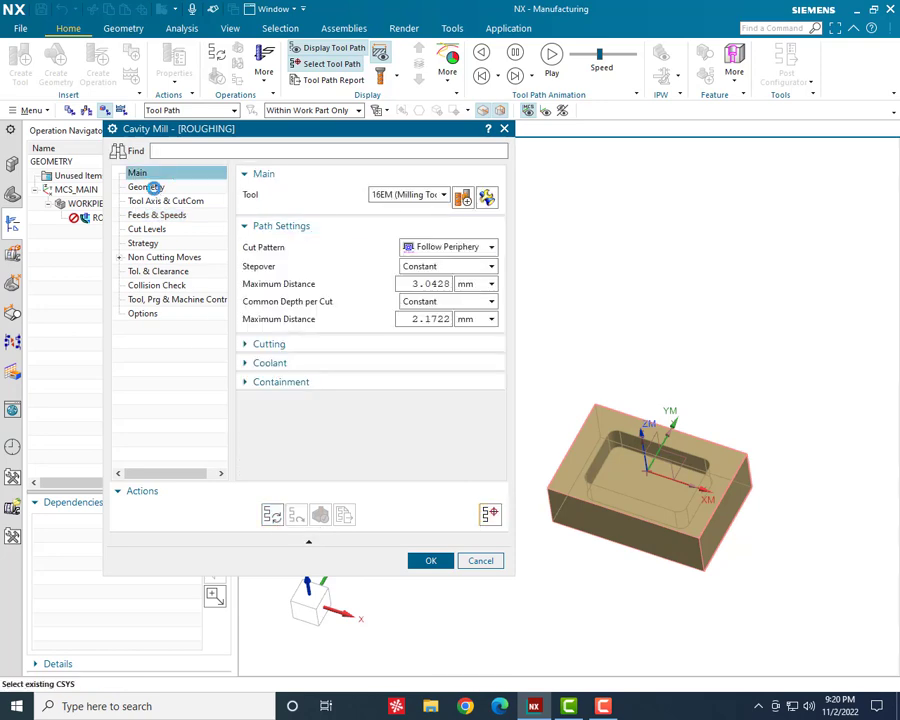
{"action": "left_click", "coordinate": [143, 187]}
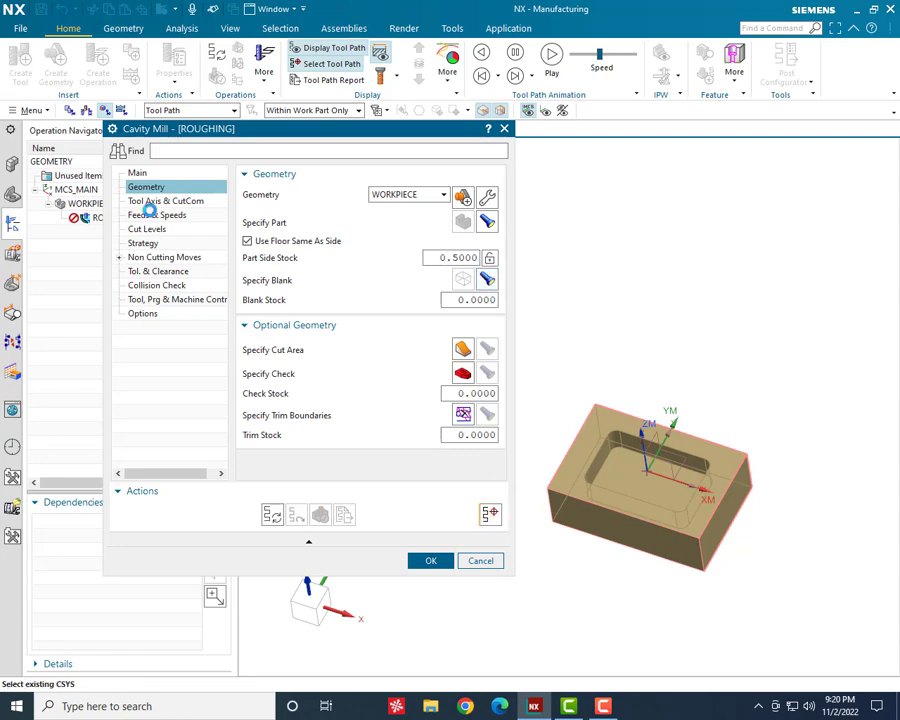
{"action": "left_click", "coordinate": [152, 214]}
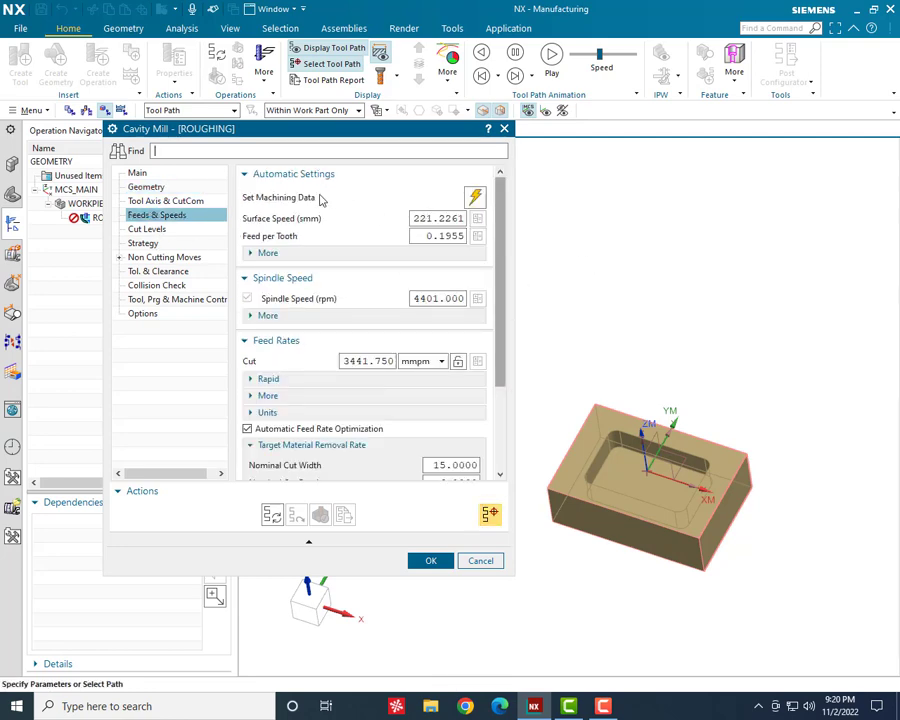
{"action": "left_click", "coordinate": [273, 516]}
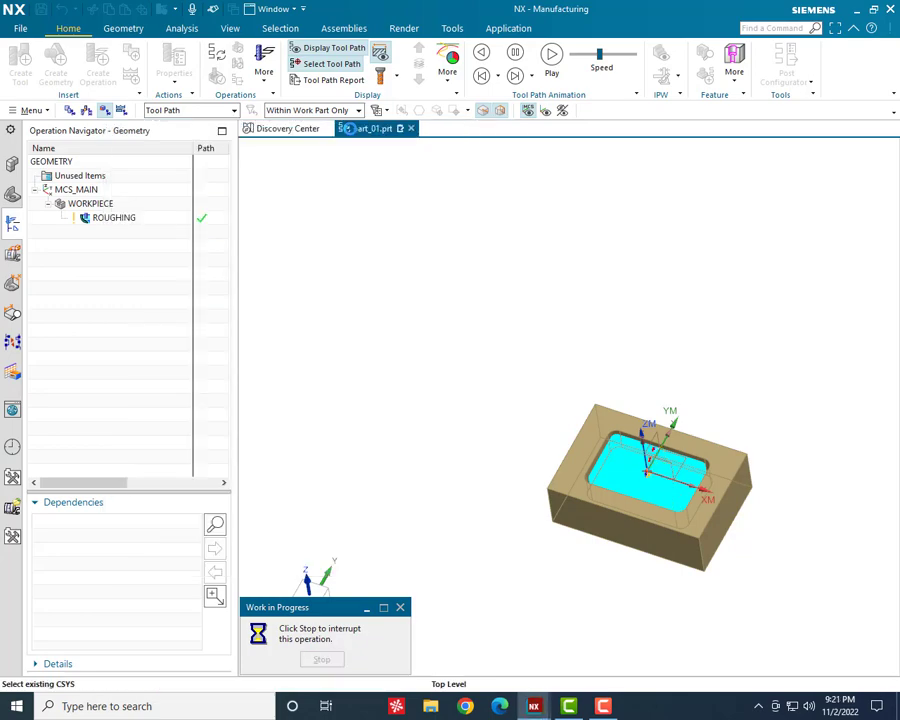
{"action": "scroll", "coordinate": [722, 524], "scroll_direction": "up", "scroll_amount": 4}
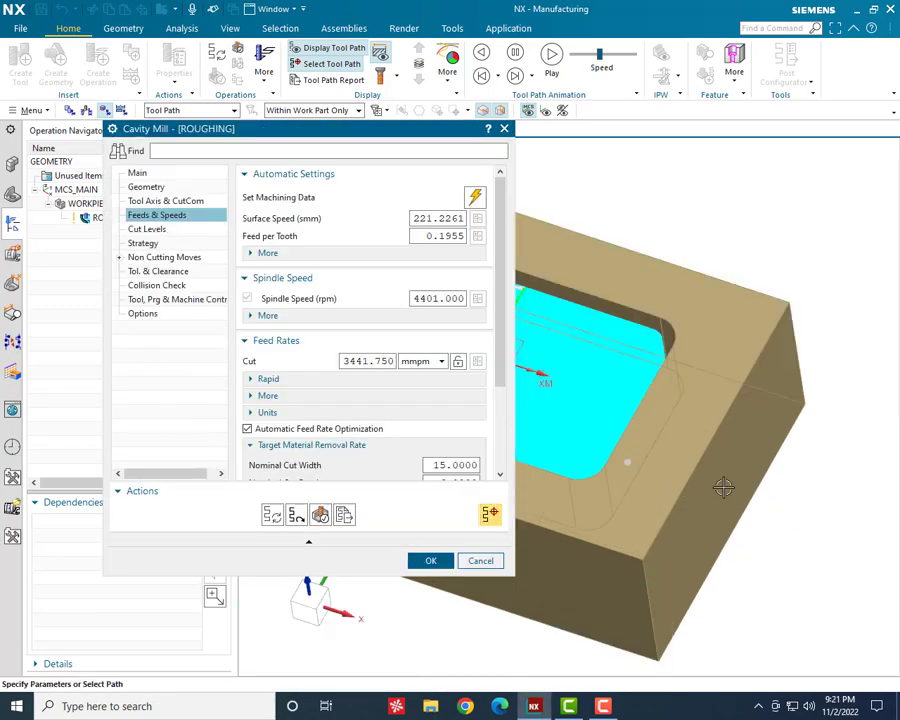
{"action": "scroll", "coordinate": [772, 465], "scroll_direction": "down", "scroll_amount": 2}
{"action": "middle_click_drag", "start_coordinate": [815, 466], "coordinate": [780, 520]}
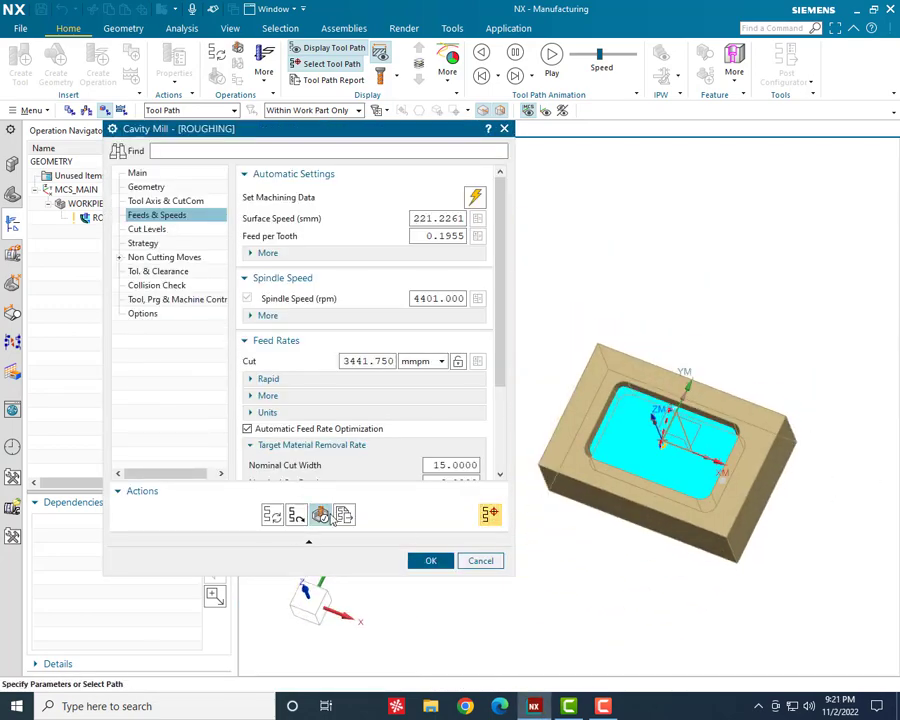
Verify the roughing tool path in 3D Dynamic mode with Medium IPW resolution.
{"action": "left_click", "coordinate": [322, 516]}
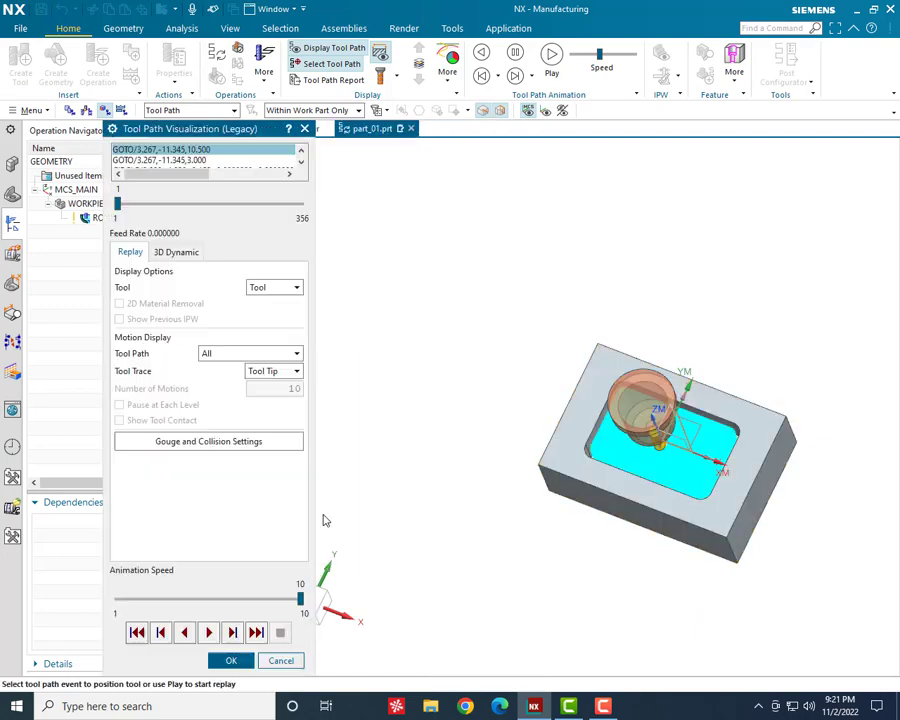
{"action": "middle_click_drag", "start_coordinate": [635, 469], "coordinate": [620, 435]}
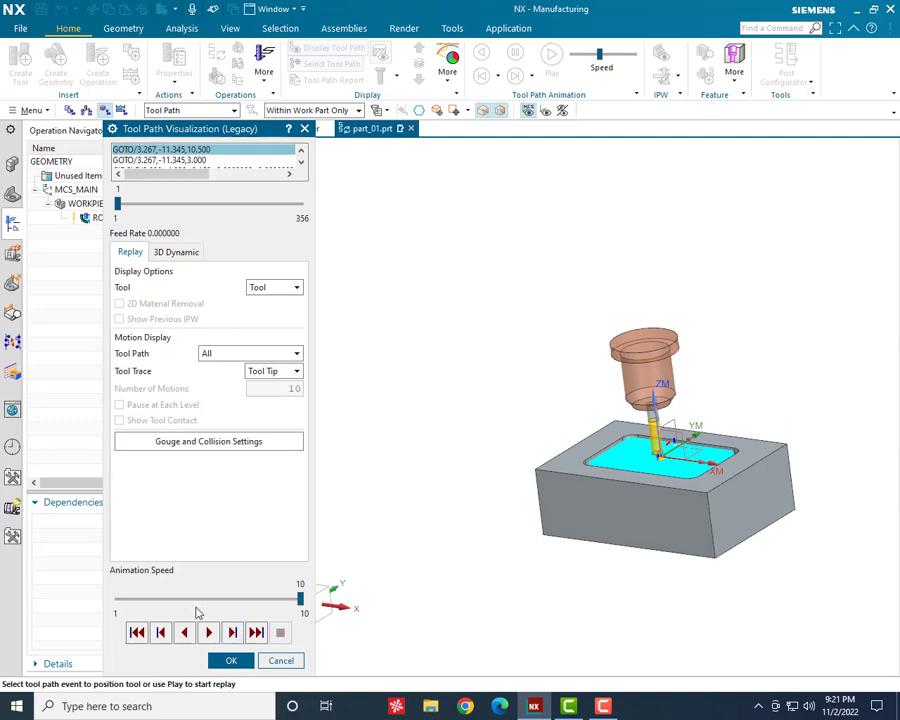
{"action": "left_click", "coordinate": [165, 256]}
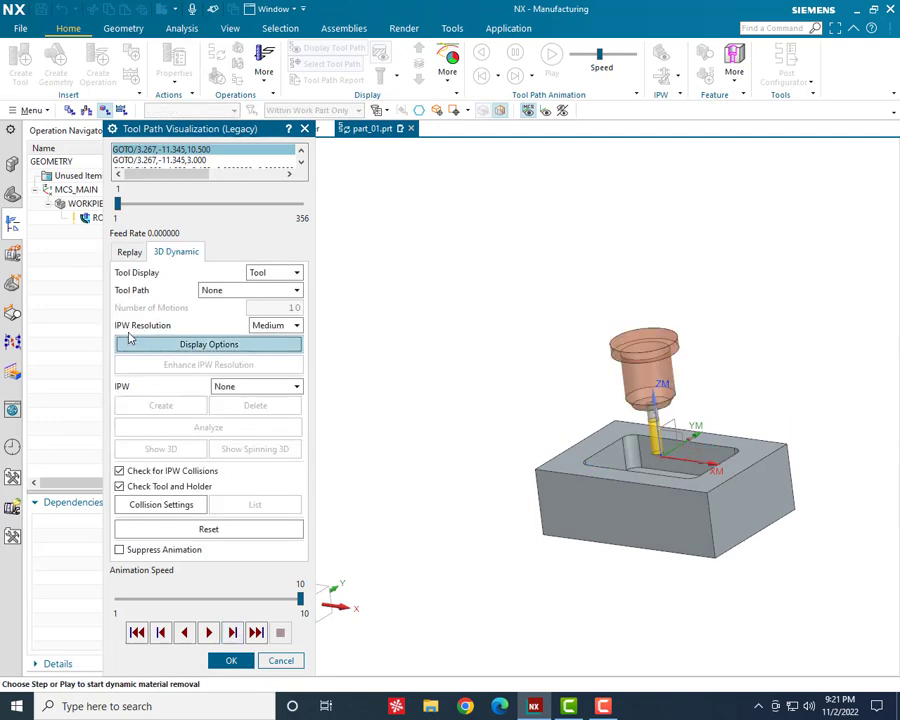
{"action": "left_click", "coordinate": [265, 326]}
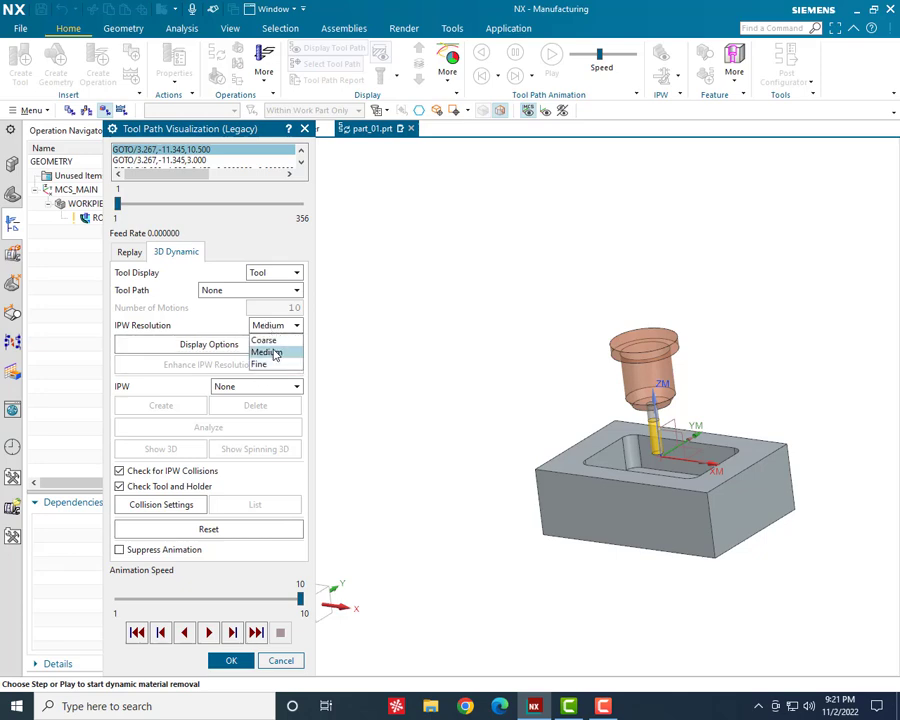
{"action": "left_click", "coordinate": [266, 352]}
Set the animation speed to 5 and play the 3D material removal simulation of the cavity roughing.
{"action": "left_click", "coordinate": [199, 601]}
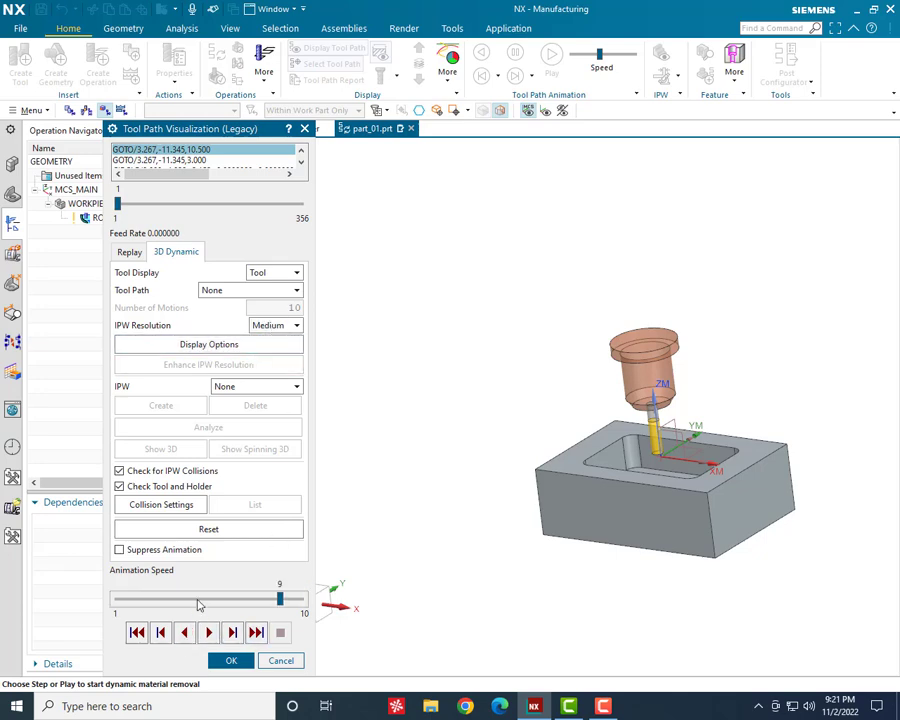
{"action": "left_click", "coordinate": [198, 602]}
{"action": "left_click", "coordinate": [198, 602]}
{"action": "middle_click_drag", "start_coordinate": [583, 502], "coordinate": [576, 528]}
{"action": "left_click", "coordinate": [286, 328]}
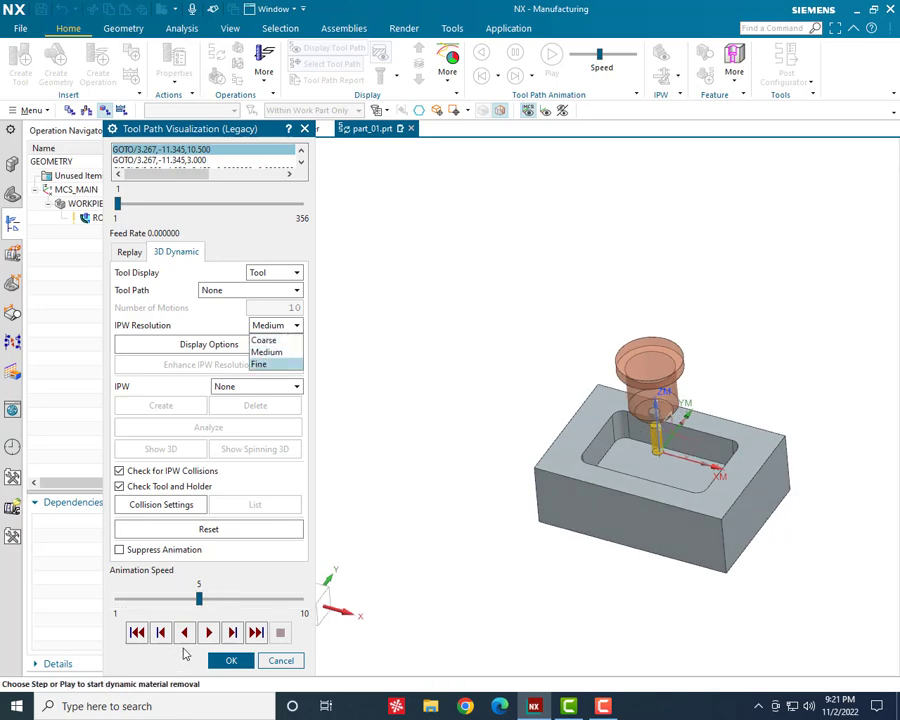
{"action": "left_click", "coordinate": [211, 639]}
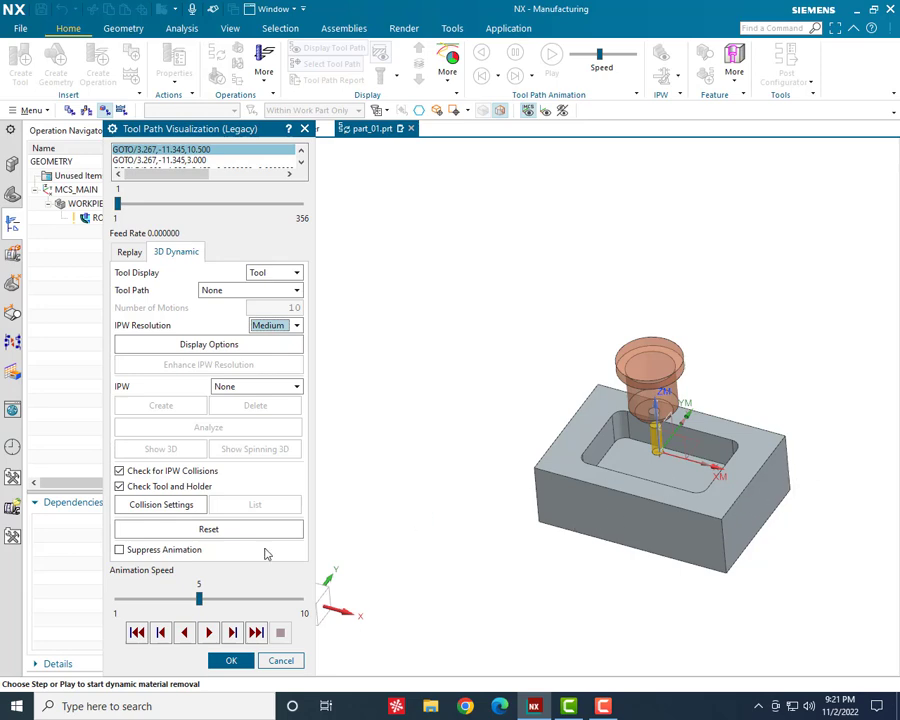
{"action": "left_click", "coordinate": [209, 632]}
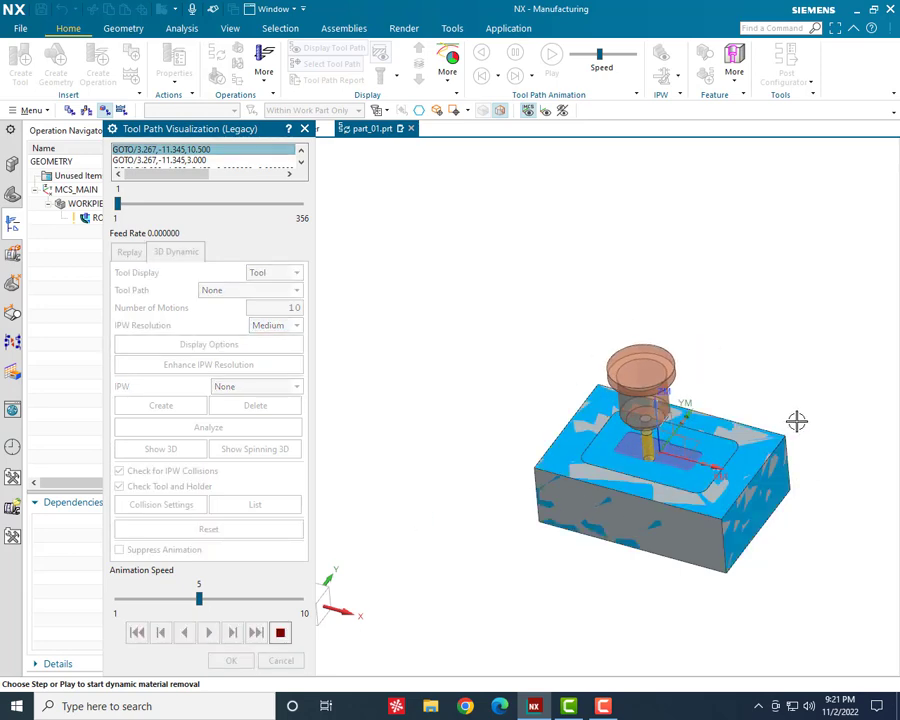
{"action": "scroll", "coordinate": [796, 425], "scroll_direction": "down", "scroll_amount": 4}
{"action": "scroll", "coordinate": [795, 448], "scroll_direction": "up", "scroll_amount": 8}
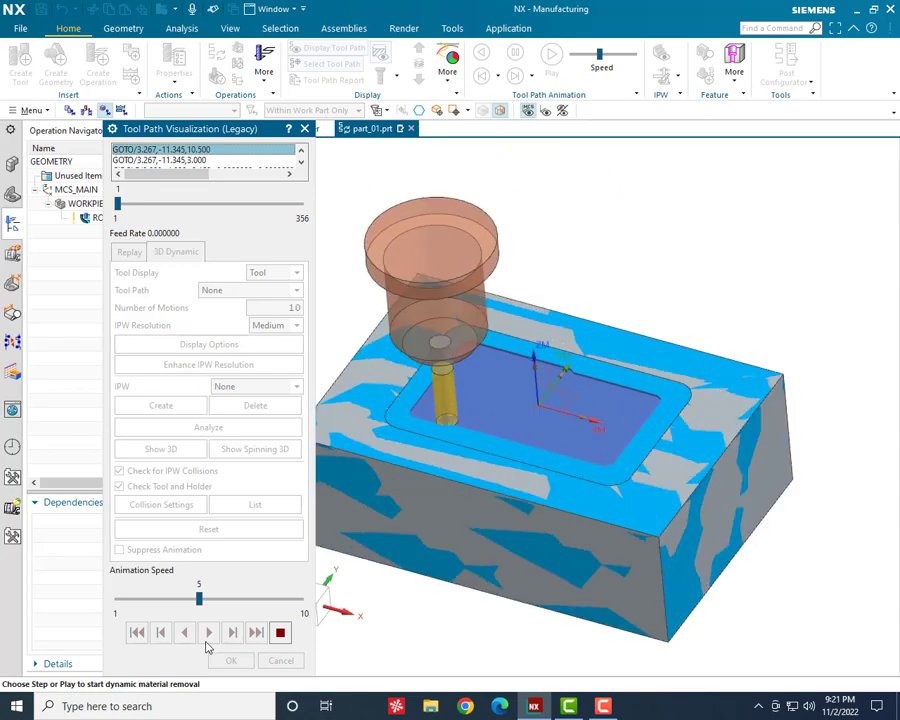
Finish the simulation at animation speed 9 and examine the machined cavity and tool from several angles.
{"action": "left_click_drag", "start_coordinate": [199, 598], "coordinate": [293, 604]}
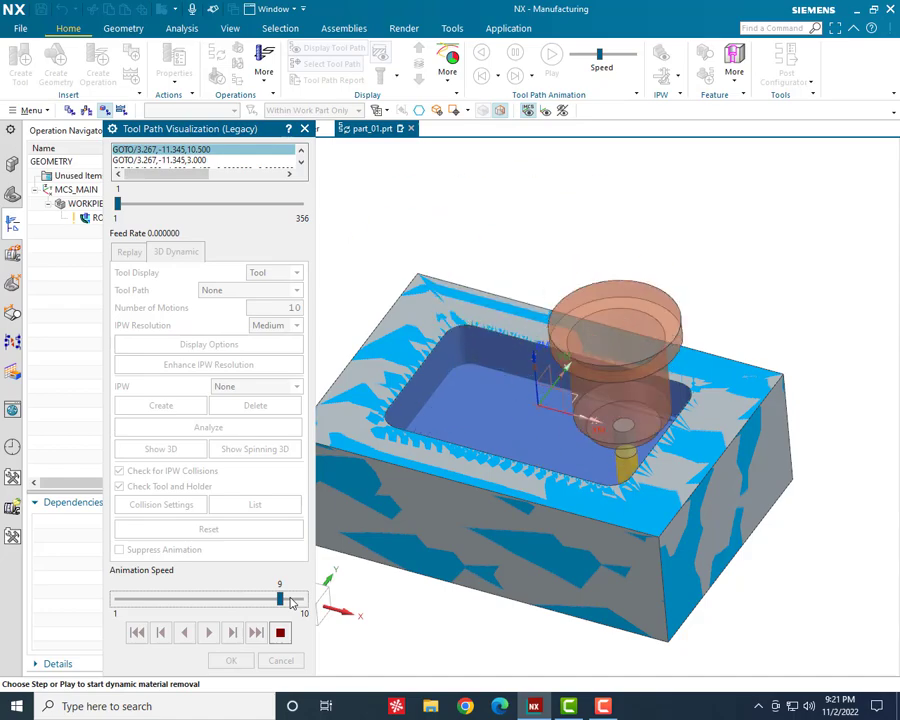
{"action": "middle_click_drag", "start_coordinate": [461, 507], "coordinate": [465, 535]}
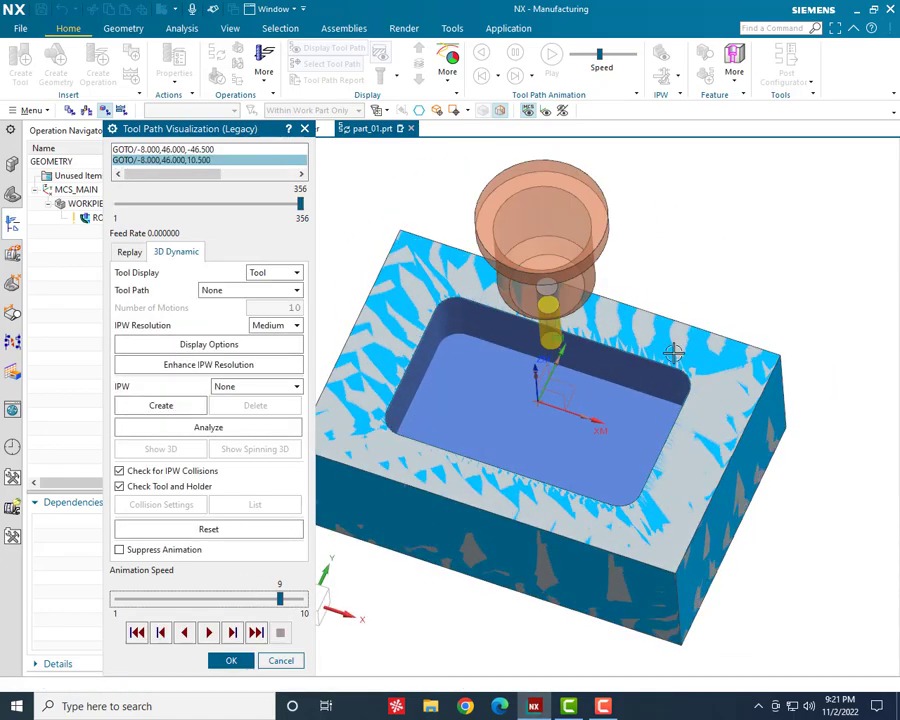
{"action": "middle_click_drag", "start_coordinate": [604, 389], "coordinate": [504, 354]}
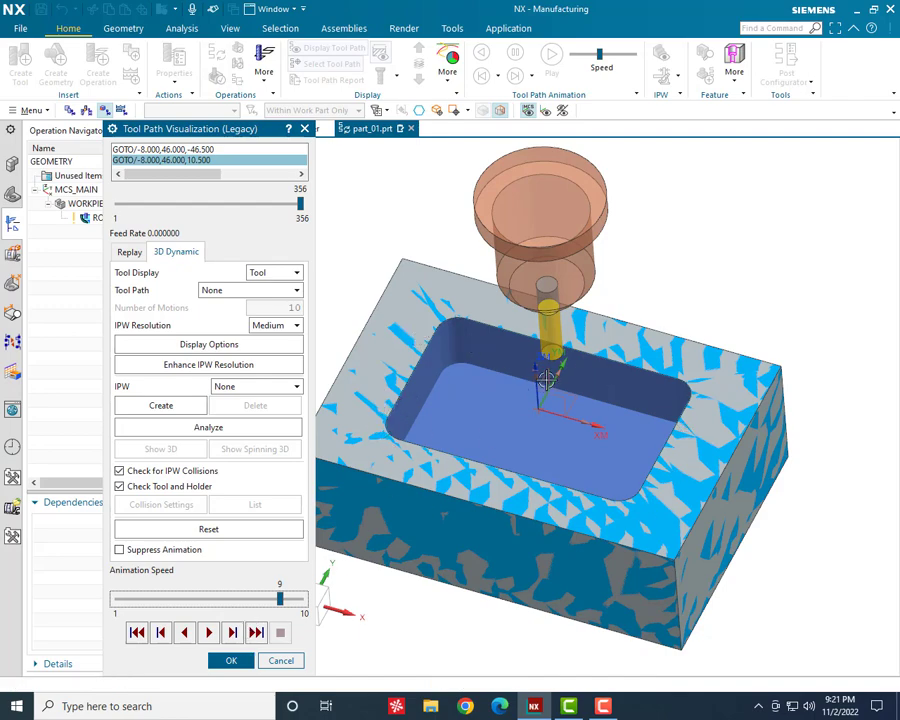
{"action": "mouse_move", "coordinate": [550, 390]}
{"action": "middle_mouse_down"}
{"action": "mouse_move", "coordinate": [546, 346]}
{"action": "mouse_move", "coordinate": [550, 378]}
{"action": "middle_mouse_up"}
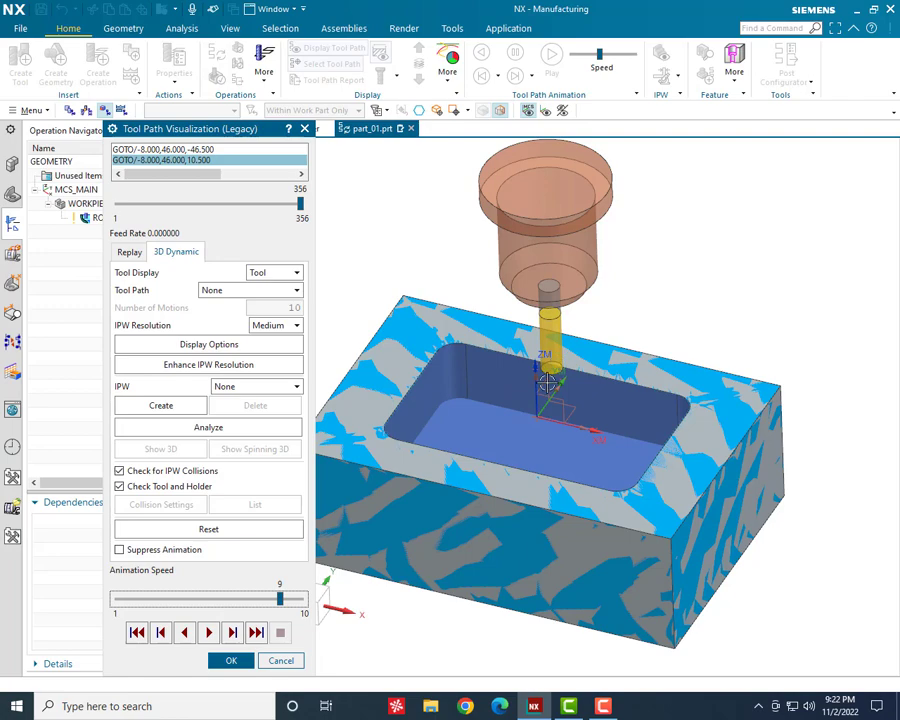
{"action": "middle_click_drag", "start_coordinate": [538, 410], "coordinate": [540, 358]}
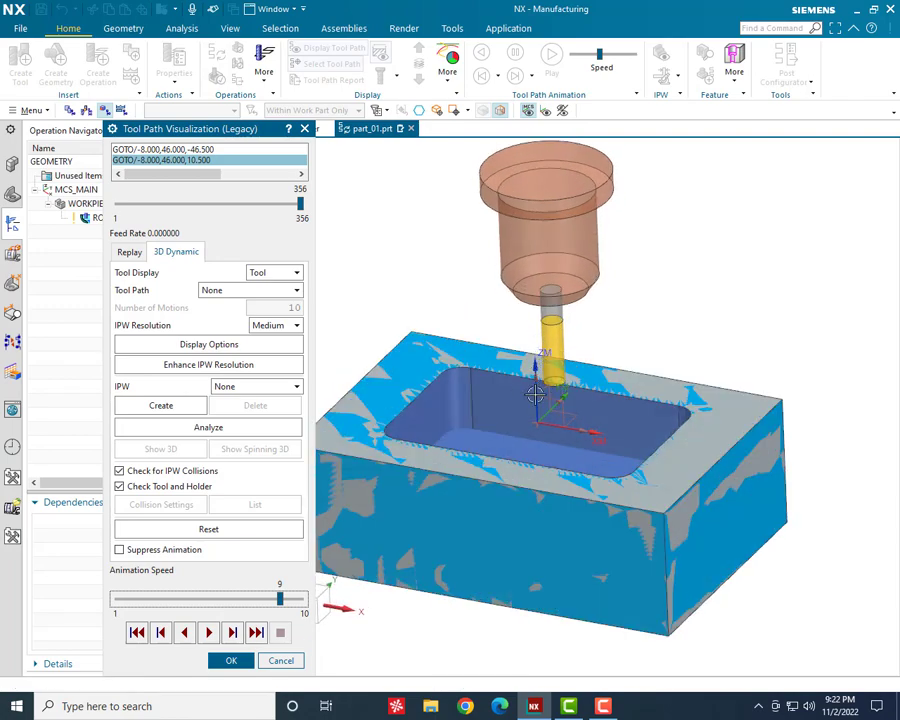
{"action": "key", "text": "ctrl+f"}
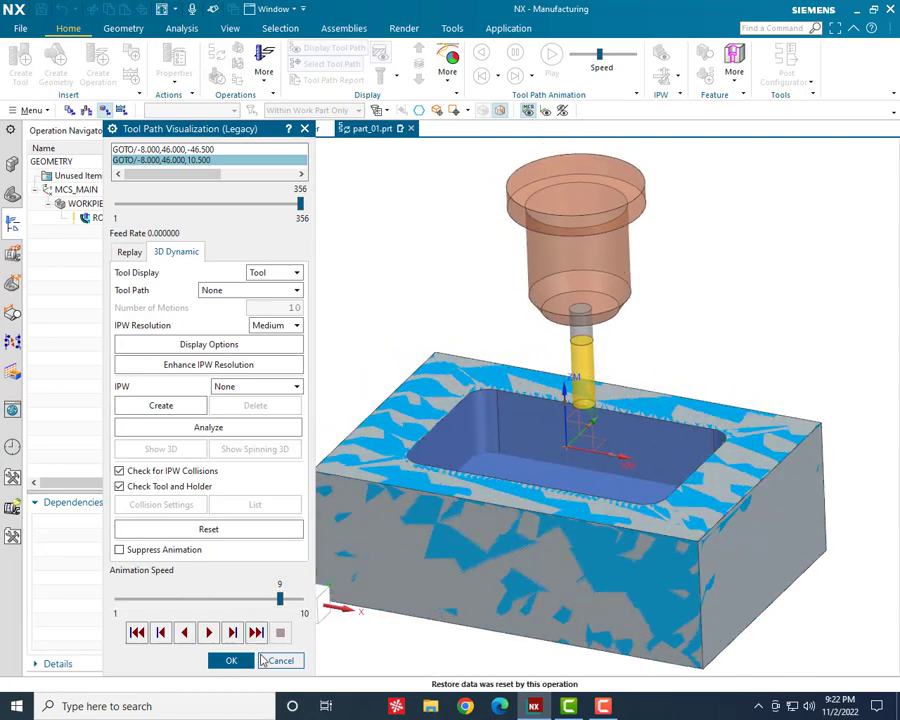
Accept the tool path verification and save the ROUGHING cavity mill operation.
{"action": "left_click", "coordinate": [232, 660]}
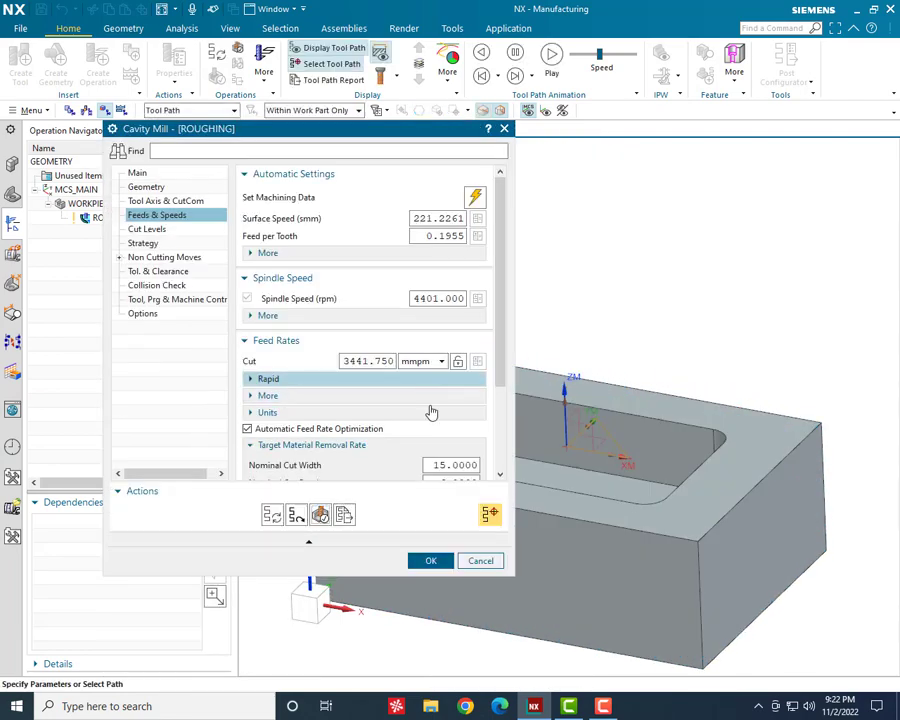
{"action": "left_click", "coordinate": [424, 558]}
Start postprocessing the ROUGHING operation with the MILL_3_AXIS postprocessor.
{"action": "left_click", "coordinate": [114, 217]}
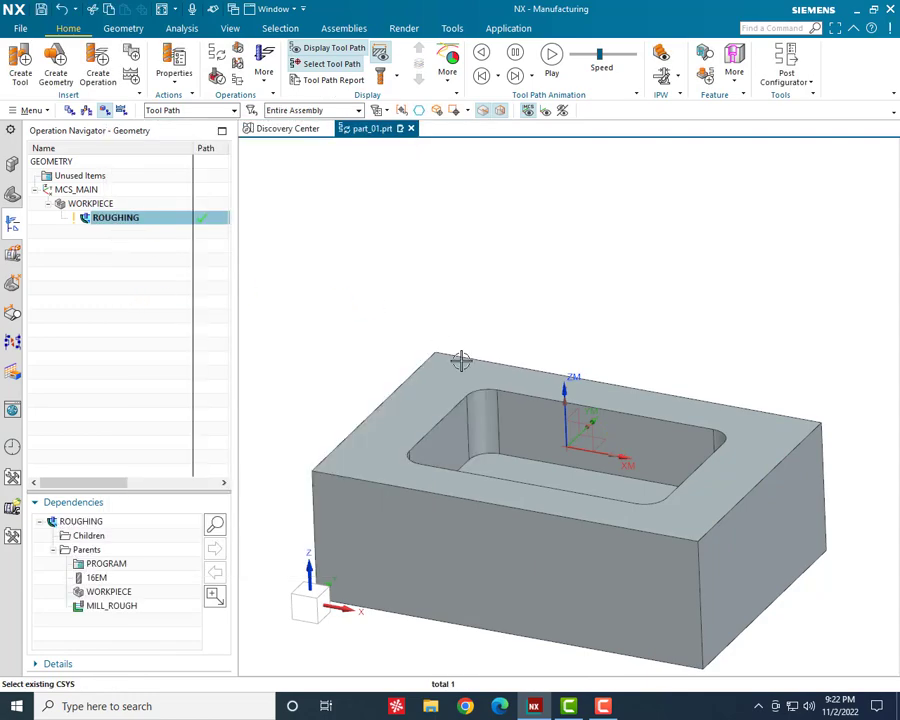
{"action": "scroll", "coordinate": [482, 367], "scroll_direction": "up", "scroll_amount": 5}
{"action": "scroll", "coordinate": [482, 368], "scroll_direction": "down", "scroll_amount": 8}
{"action": "scroll", "coordinate": [482, 368], "scroll_direction": "down", "scroll_amount": 4}
{"action": "scroll", "coordinate": [482, 368], "scroll_direction": "up", "scroll_amount": 3}
{"action": "middle_click_drag", "start_coordinate": [482, 368], "coordinate": [482, 388]}
{"action": "scroll", "coordinate": [482, 387], "scroll_direction": "down", "scroll_amount": 3}
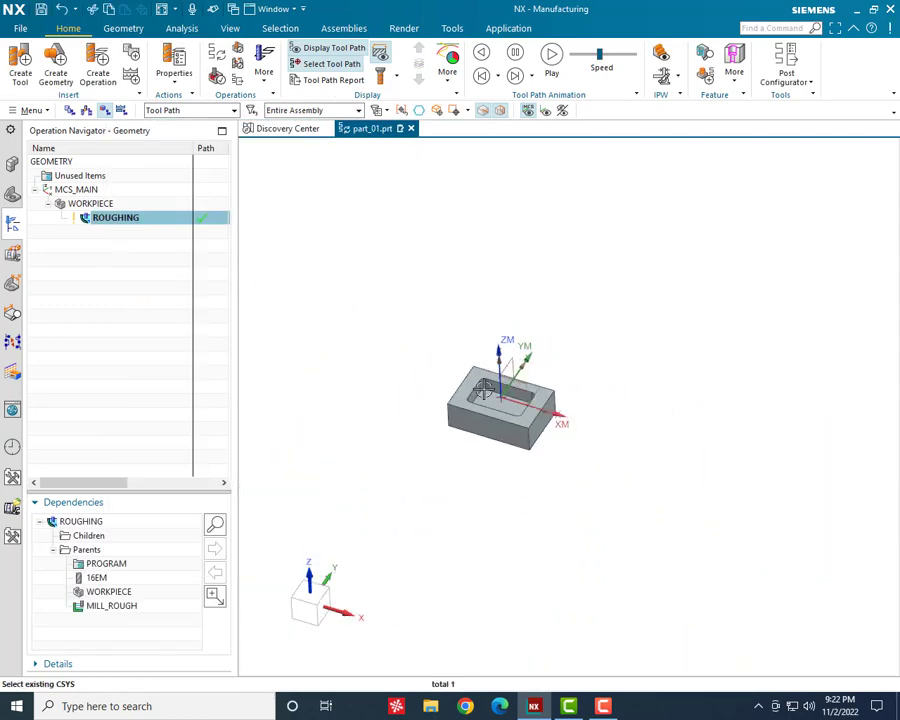
{"action": "scroll", "coordinate": [478, 386], "scroll_direction": "up", "scroll_amount": 4}
{"action": "right_click", "coordinate": [110, 227]}
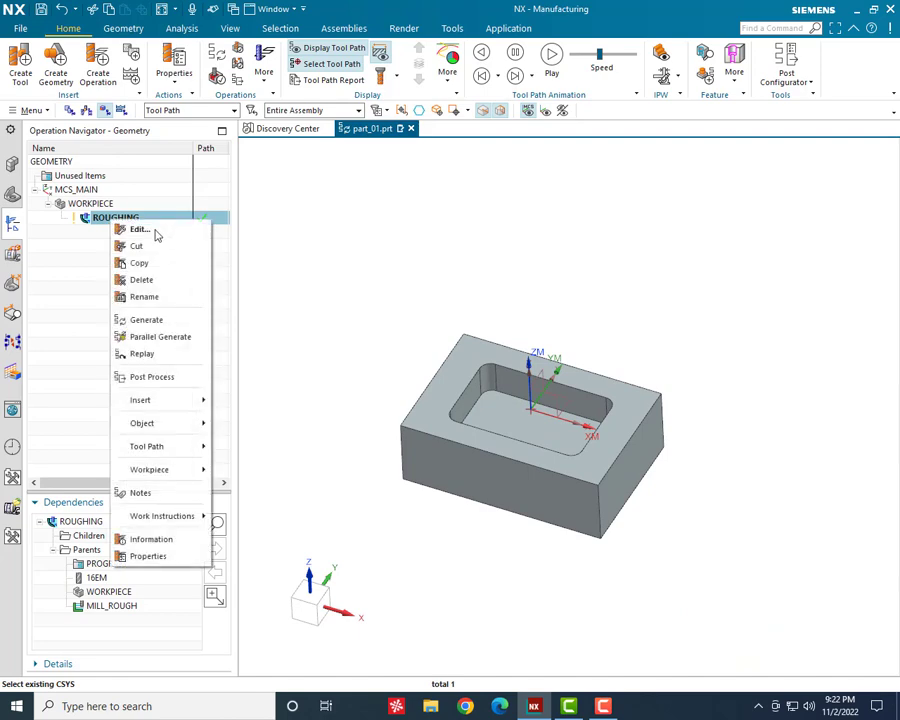
{"action": "left_click", "coordinate": [152, 378]}
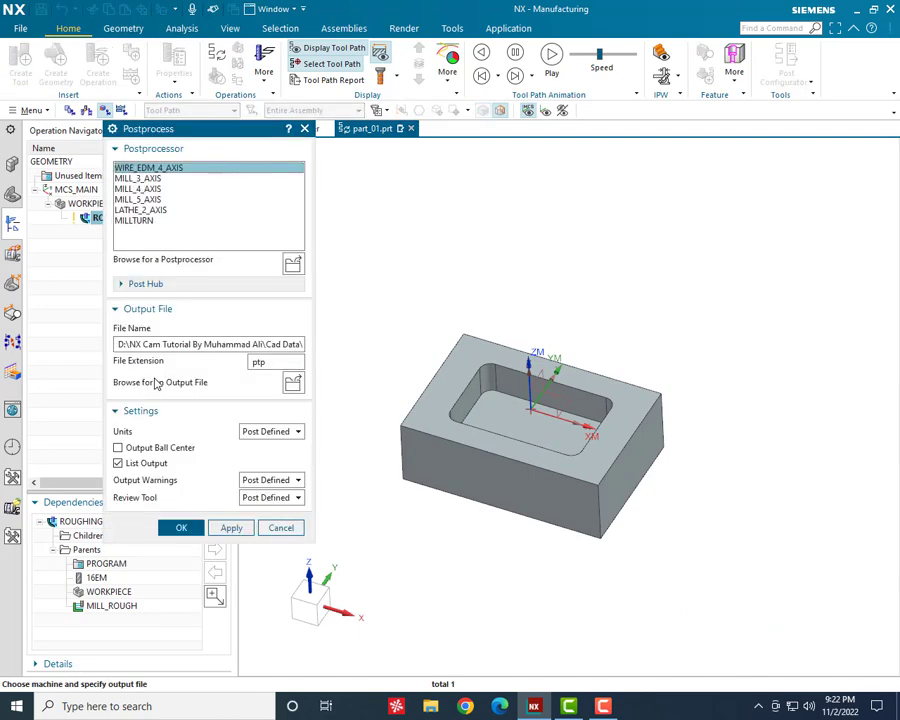
{"action": "left_click", "coordinate": [134, 179]}
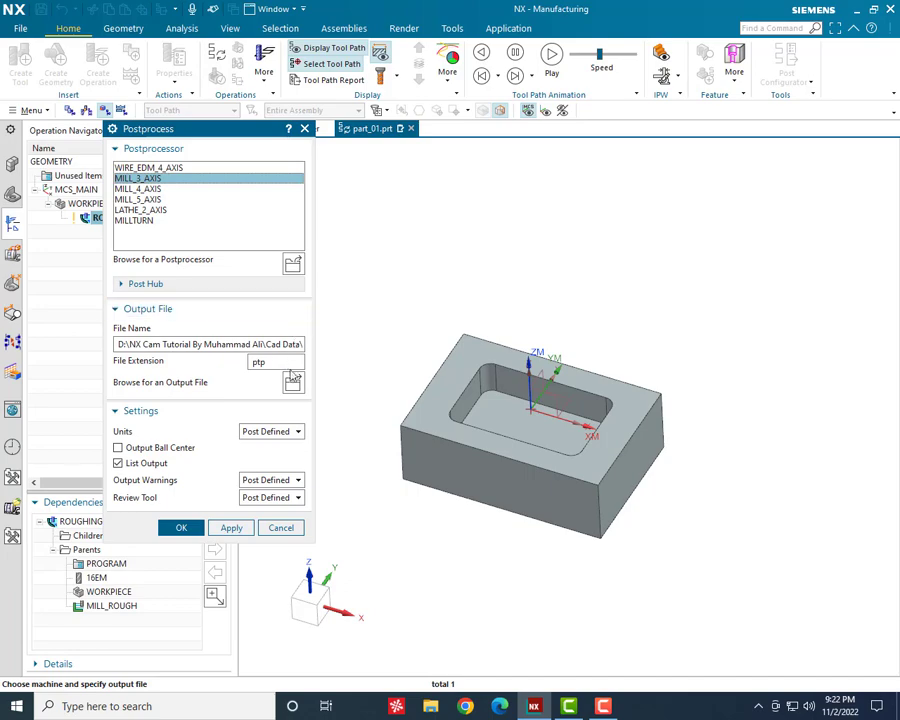
Set the NC output file to the Desktop folder with the name roughing.
{"action": "left_click", "coordinate": [293, 385]}
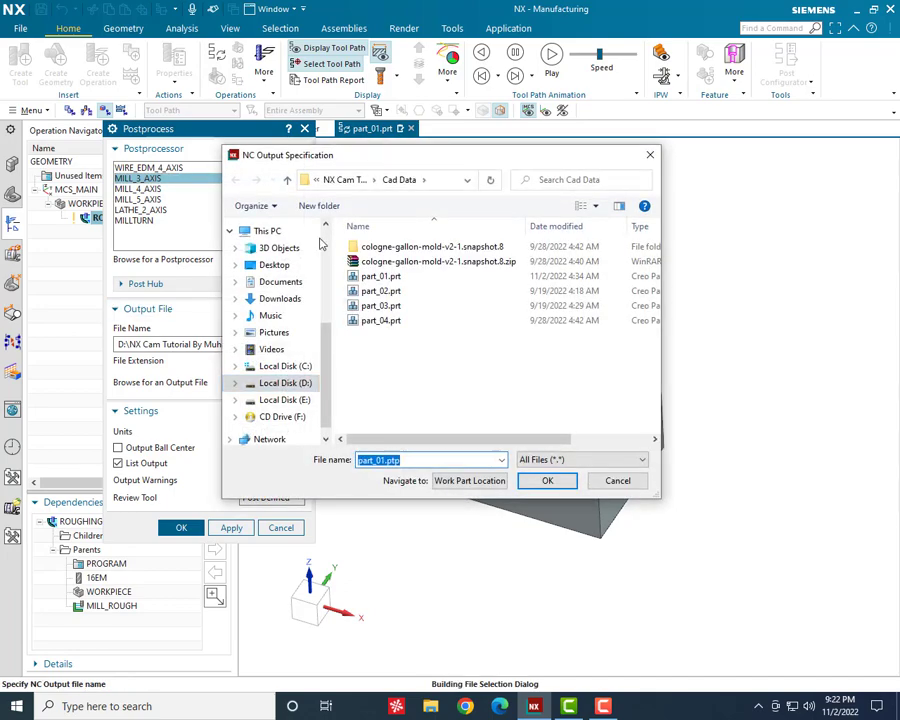
{"action": "left_click", "coordinate": [274, 265]}
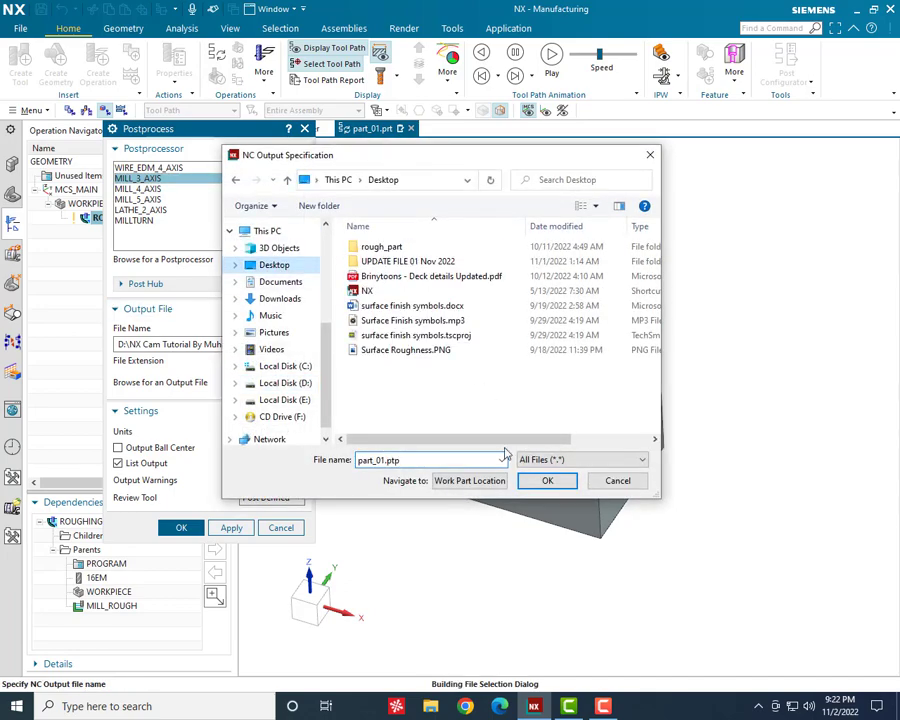
{"action": "left_click", "coordinate": [383, 460]}
{"action": "left_click", "coordinate": [384, 459]}
{"action": "left_click_drag", "start_coordinate": [383, 460], "coordinate": [277, 455]}
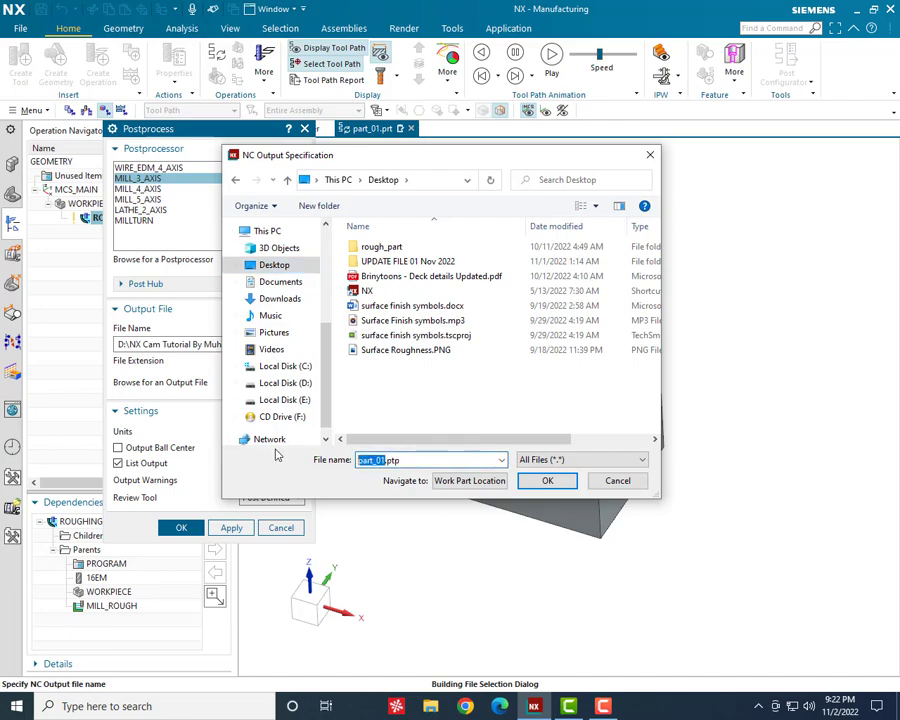
{"action": "type", "text": "roughing"}
{"action": "key", "text": "Return"}
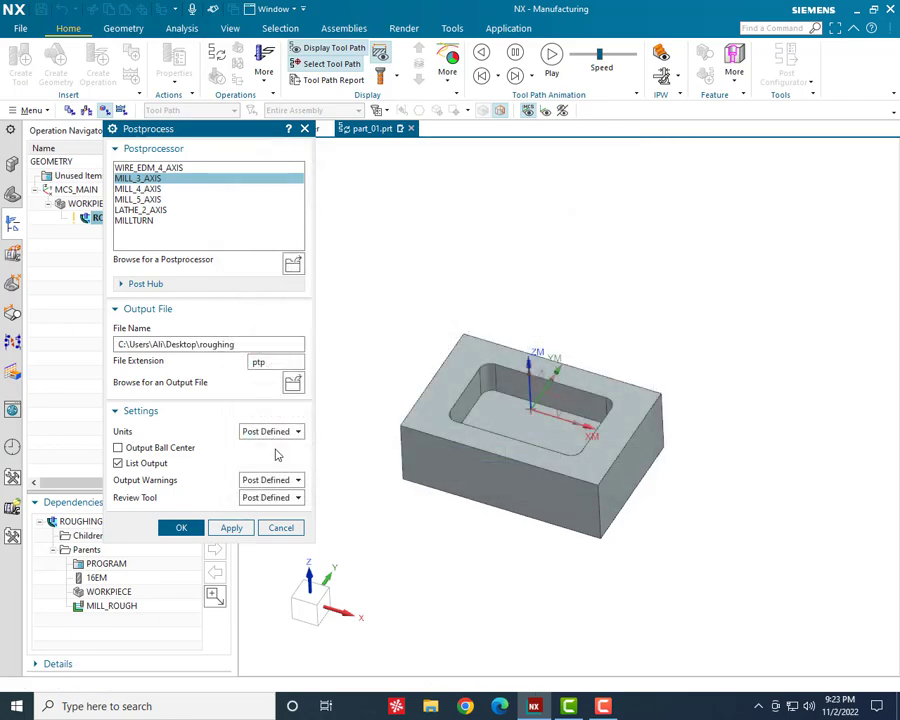
Output the NC program despite the missing tool number, review the listed G-code and close the listing.
{"action": "left_click", "coordinate": [178, 527]}
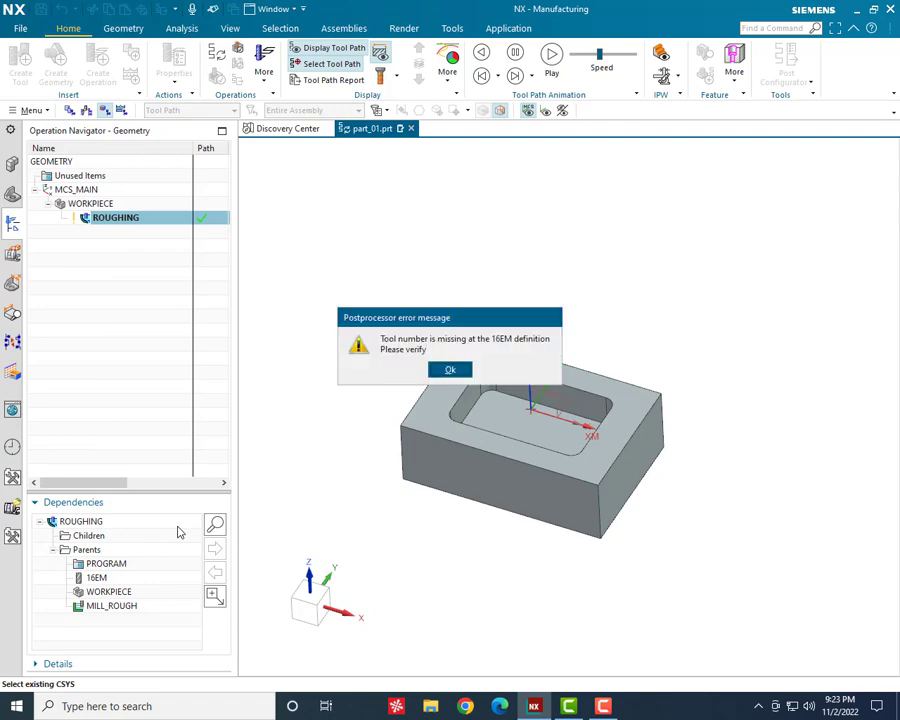
{"action": "left_click", "coordinate": [453, 370]}
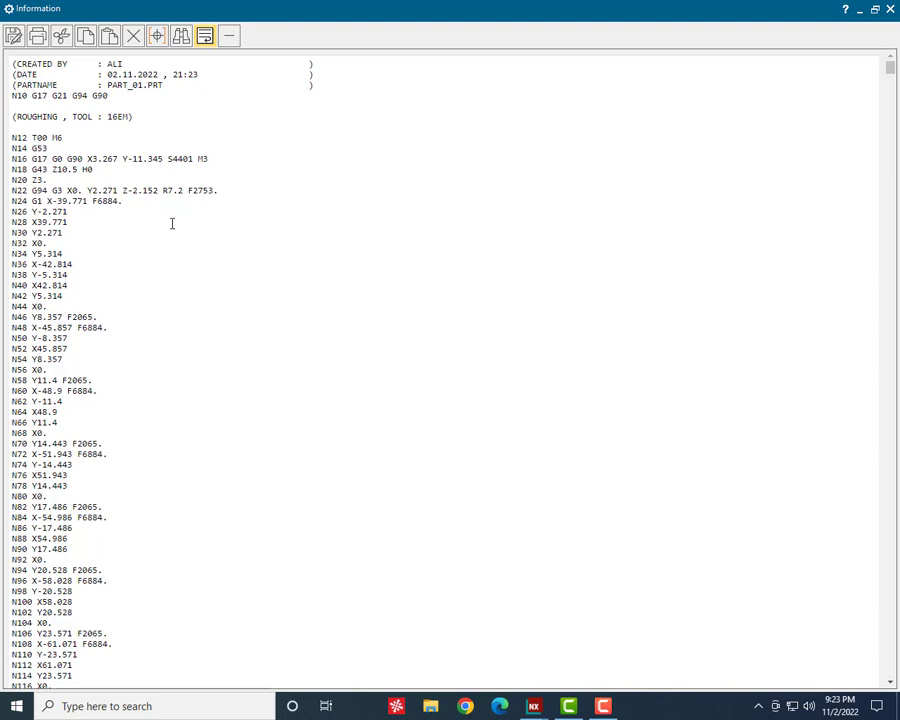
{"action": "scroll", "coordinate": [62, 314], "scroll_direction": "down", "scroll_amount": 10}
{"action": "scroll", "coordinate": [64, 316], "scroll_direction": "up", "scroll_amount": 10}
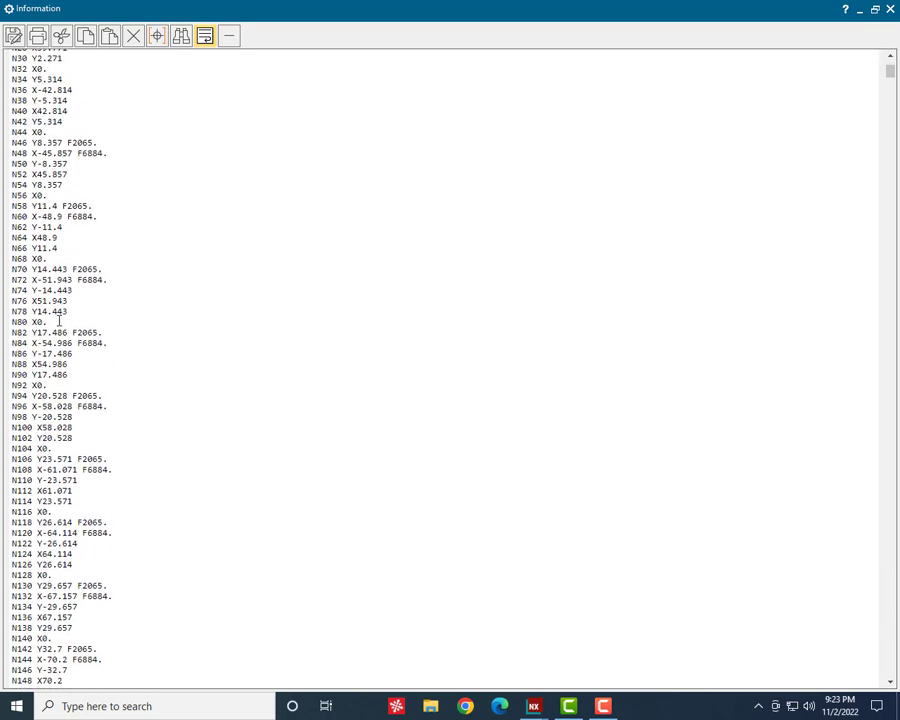
{"action": "left_click", "coordinate": [888, 9]}
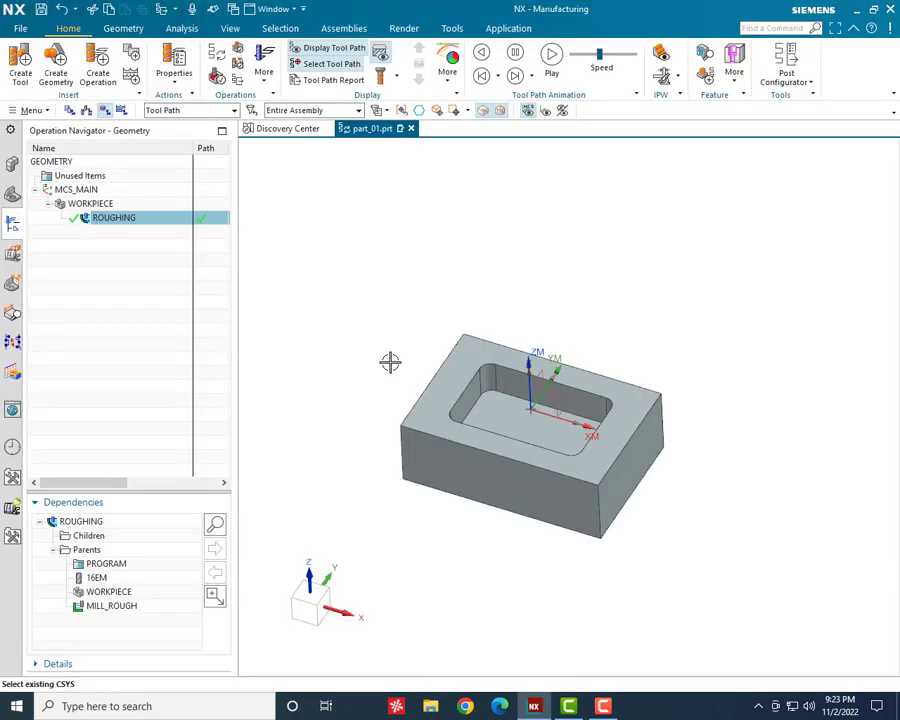
{"action": "mouse_move", "coordinate": [390, 362]}
{"action": "middle_mouse_down"}
{"action": "mouse_move", "coordinate": [377, 409]}
{"action": "mouse_move", "coordinate": [386, 349]}
{"action": "middle_mouse_up"}
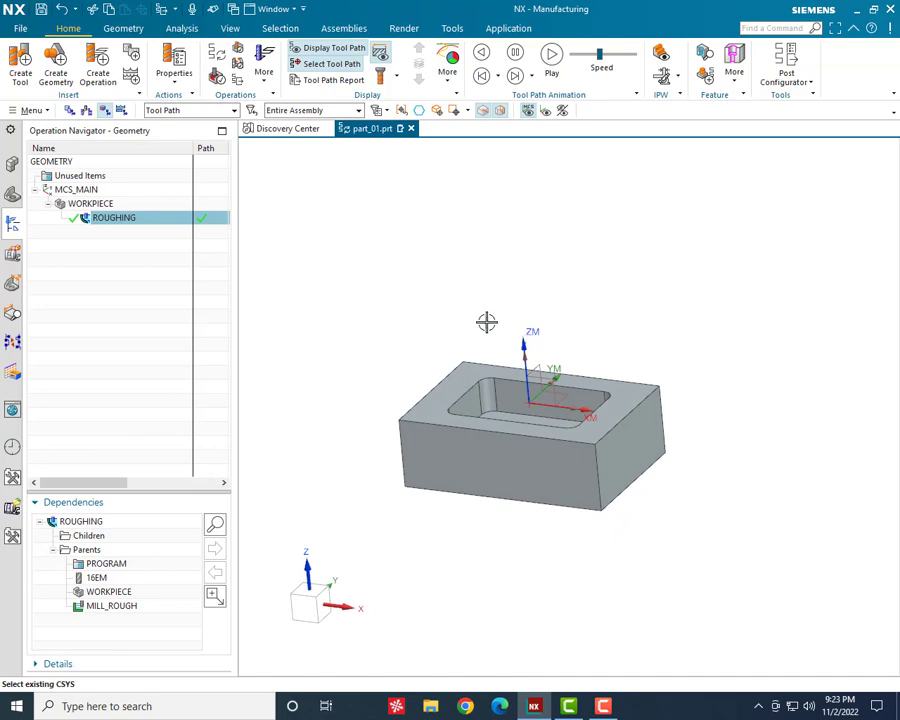
{"action": "middle_click_drag", "start_coordinate": [486, 321], "coordinate": [524, 414]}
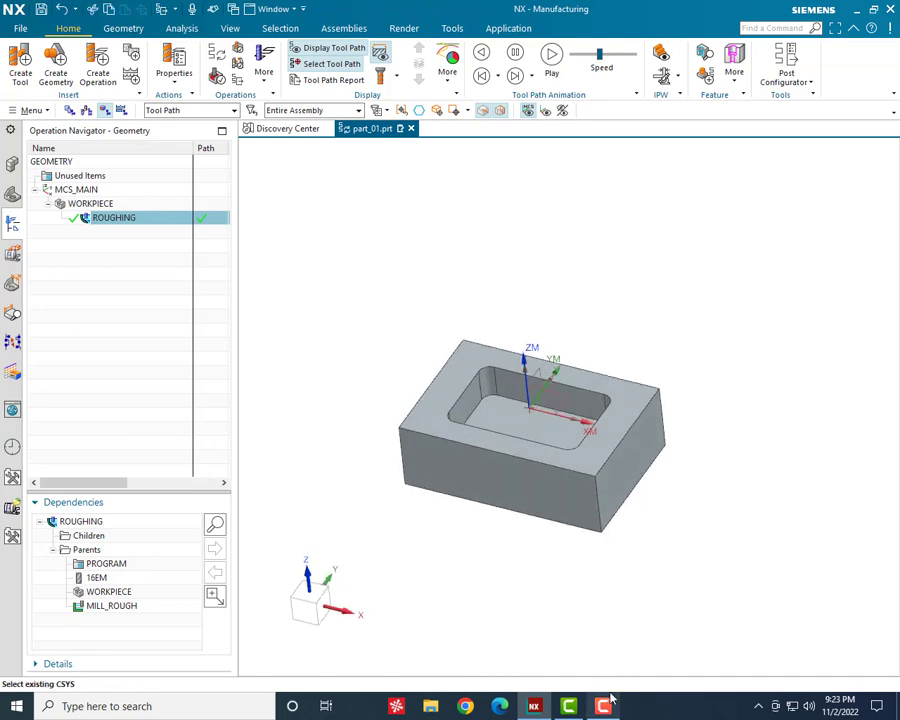